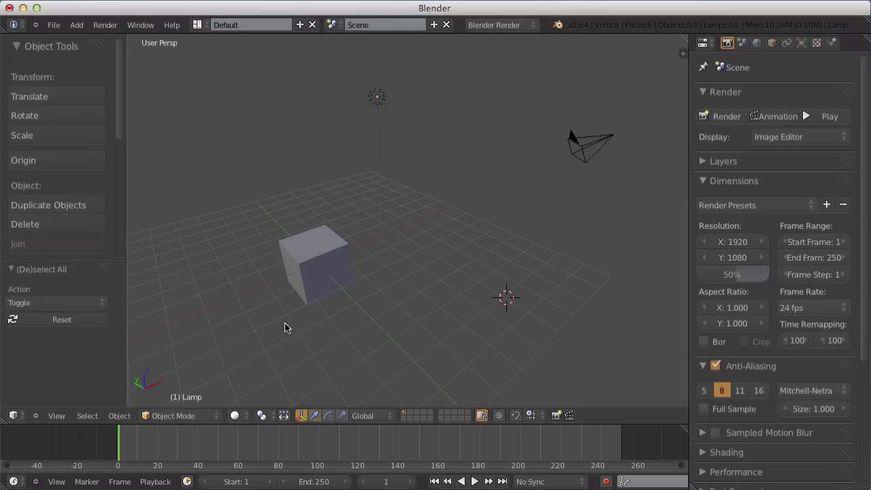
Select the default cube and switch it from Object Mode to Edit Mode.
right_click(318, 264)
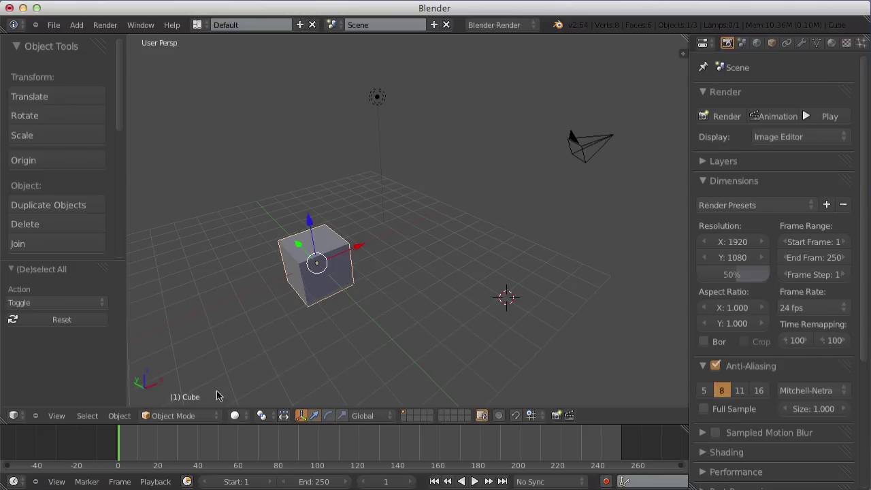
left_click(172, 418)
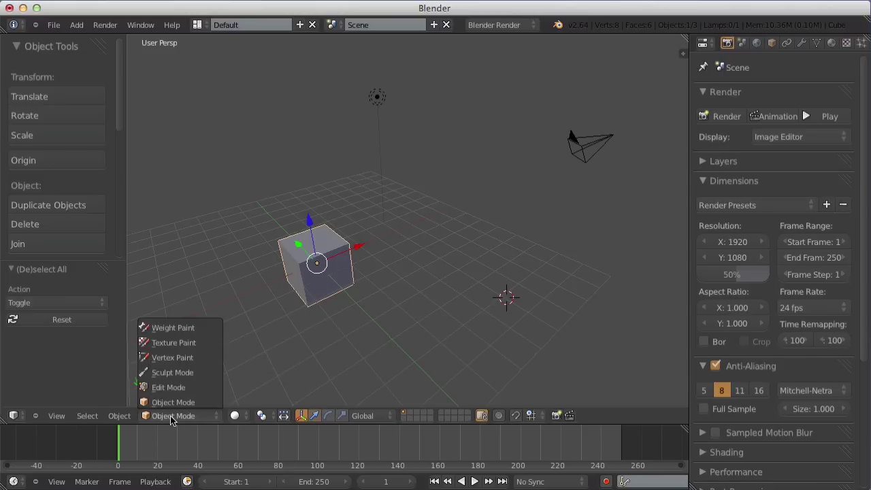
left_click(171, 387)
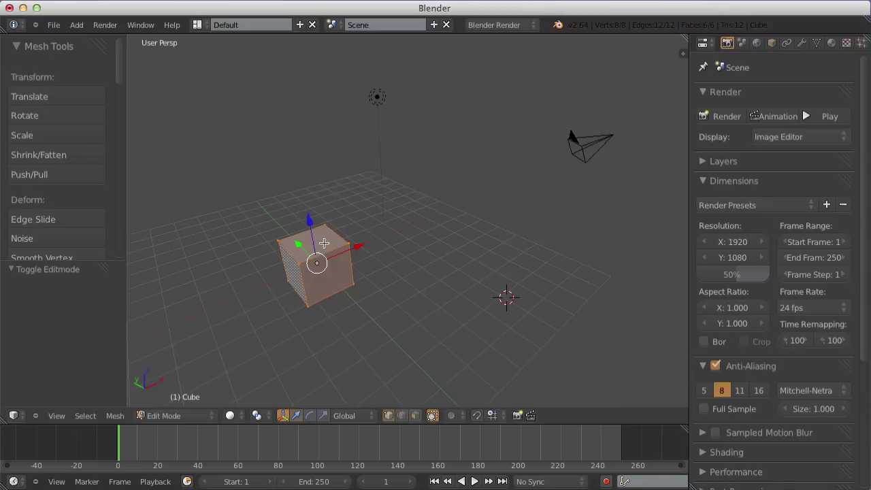
Deselect all, pick a single top corner vertex, and orbit around the cube.
key("a")
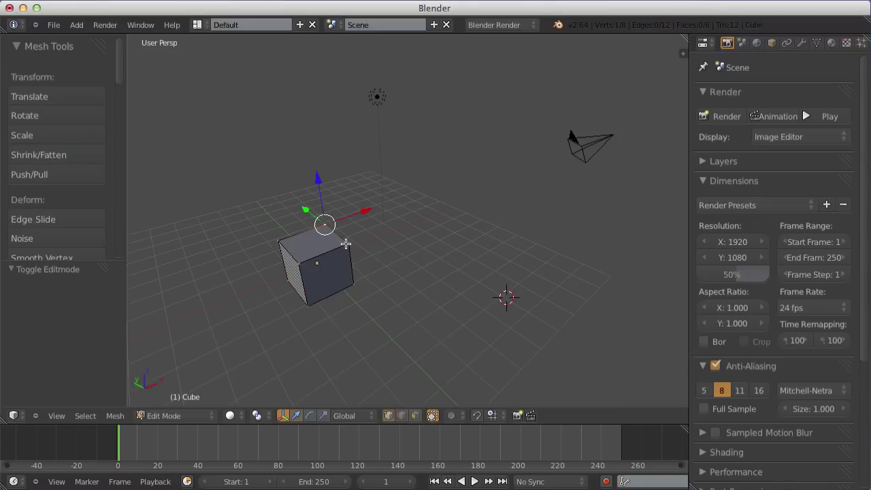
right_click(280, 243)
mouse_move(281, 243)
left_mouse_down()
mouse_move(310, 304)
mouse_move(350, 288)
mouse_move(365, 309)
left_mouse_up()
scroll(341, 290, "up", 3)
middle_click_drag(342, 290, 474, 218)
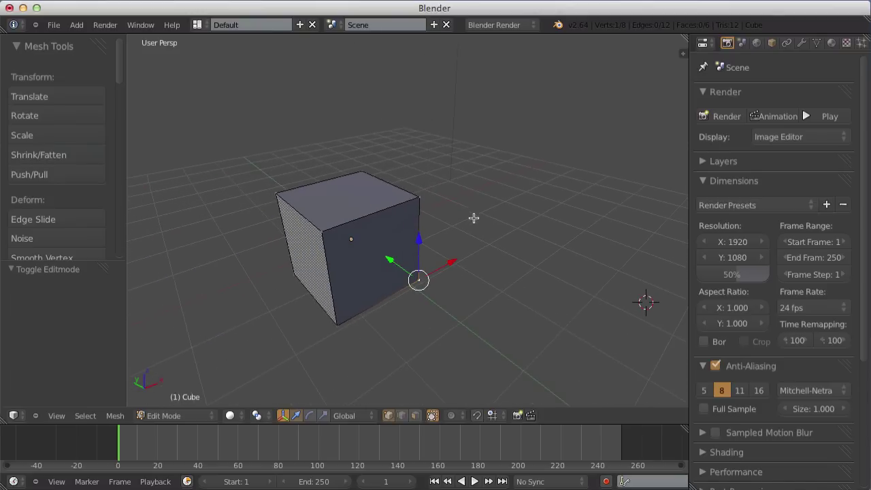
In Edge select mode, pick several top edges and the front-left vertical edge.
left_click(402, 414)
left_click(342, 227)
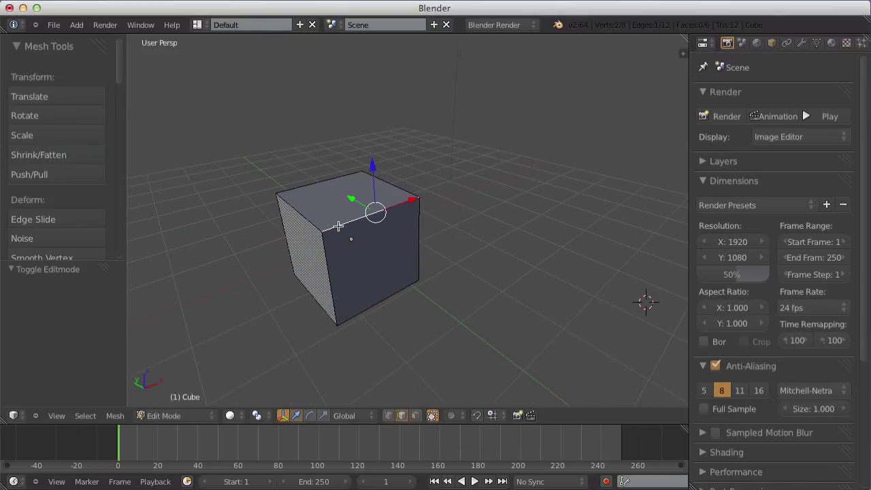
left_click(311, 216)
left_click(310, 186)
left_click(397, 187)
left_click(382, 214)
left_click(338, 279)
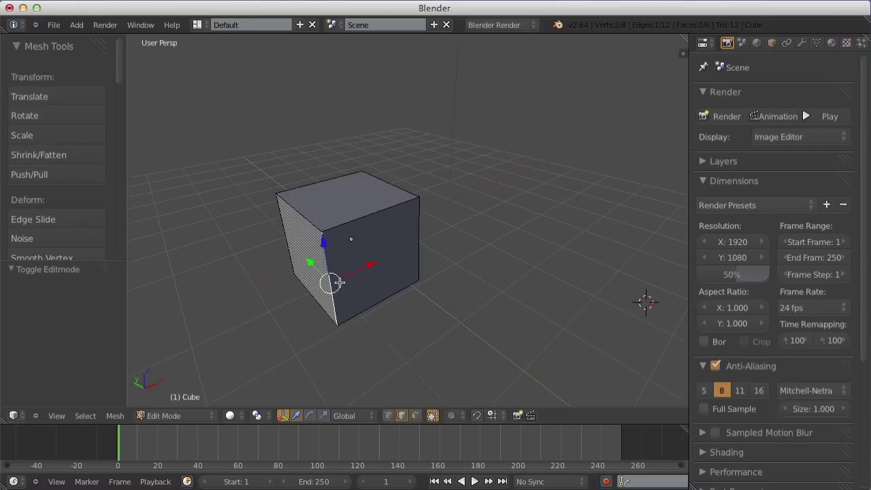
In Face select mode, pick the front, top and left faces, ending on the front face.
left_click(415, 416)
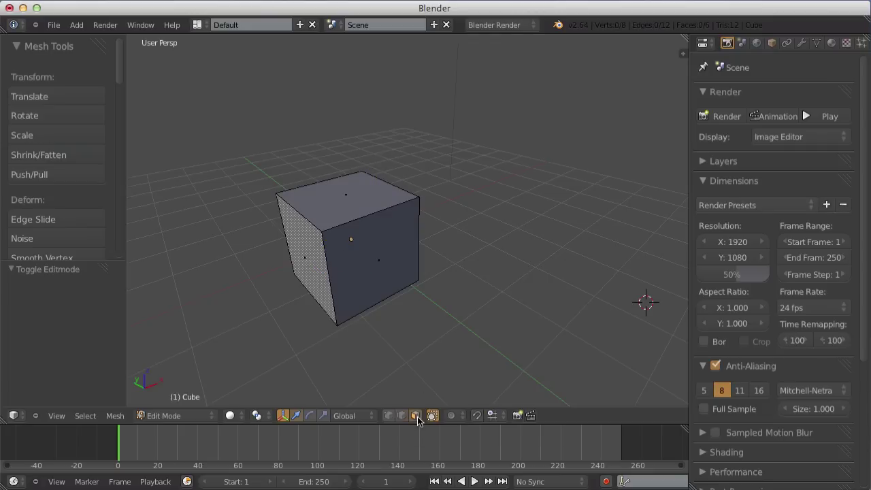
left_click(378, 250)
left_click(355, 203)
left_click(306, 253)
left_click(396, 262)
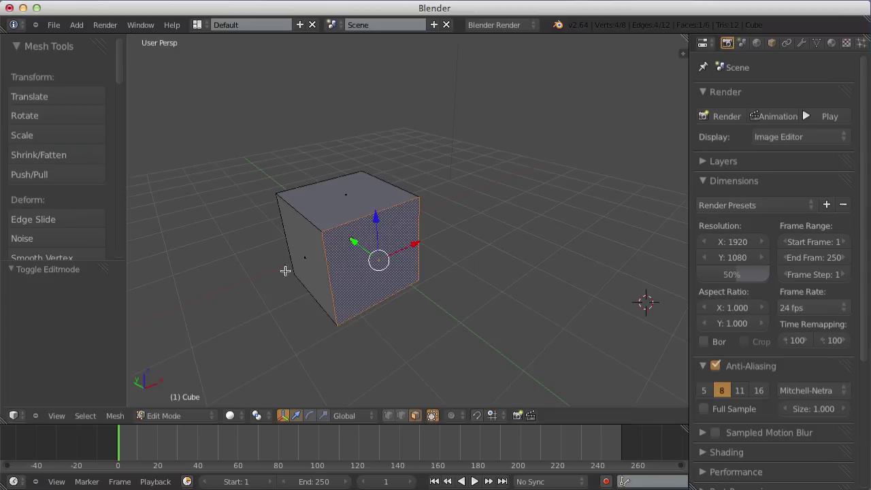
left_click(302, 232)
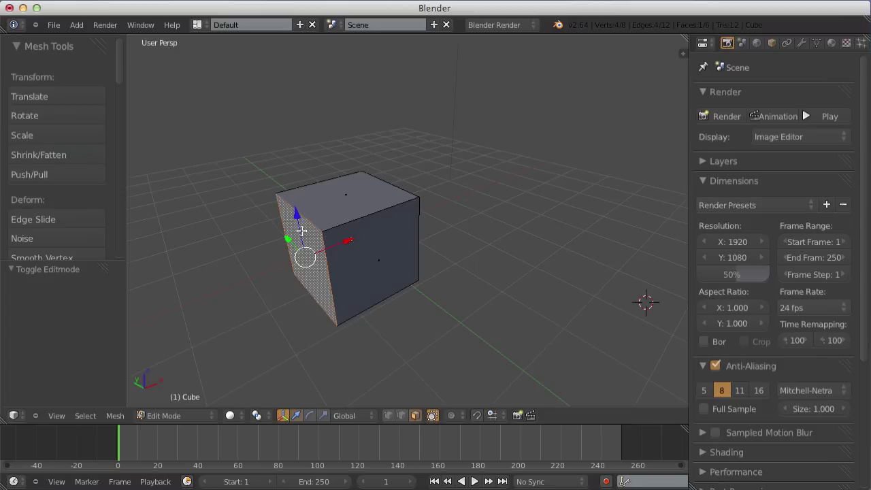
left_click(319, 217)
left_click(359, 226)
mouse_move(358, 226)
middle_mouse_down()
mouse_move(332, 292)
mouse_move(288, 297)
mouse_move(311, 320)
mouse_move(365, 278)
mouse_move(301, 288)
mouse_move(306, 301)
mouse_move(332, 306)
middle_mouse_up()
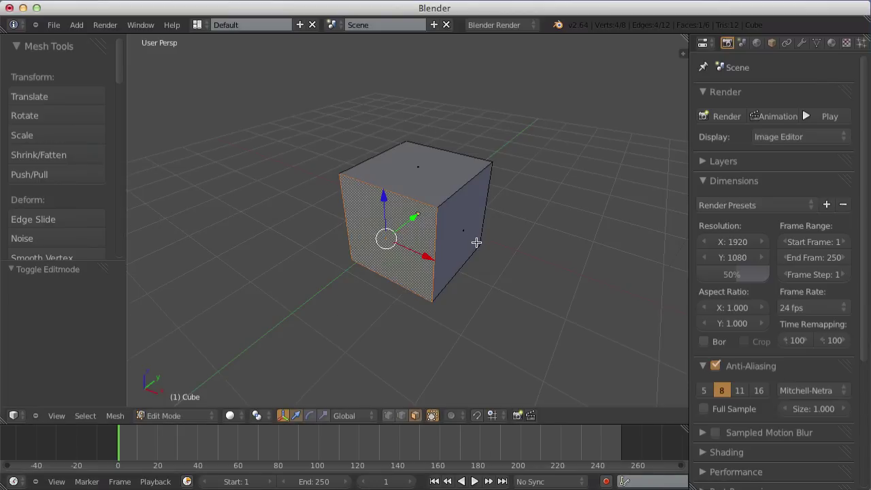
Orbit around the cube, place the 3D cursor beside it, then view from front (numpad 1).
scroll(477, 243, "down", 3)
mouse_move(472, 278)
middle_mouse_down()
mouse_move(580, 240)
mouse_move(635, 253)
mouse_move(484, 283)
mouse_move(395, 286)
mouse_move(433, 266)
mouse_move(566, 283)
mouse_move(551, 276)
middle_mouse_up()
left_click(551, 277)
middle_click_drag(375, 287, 430, 286)
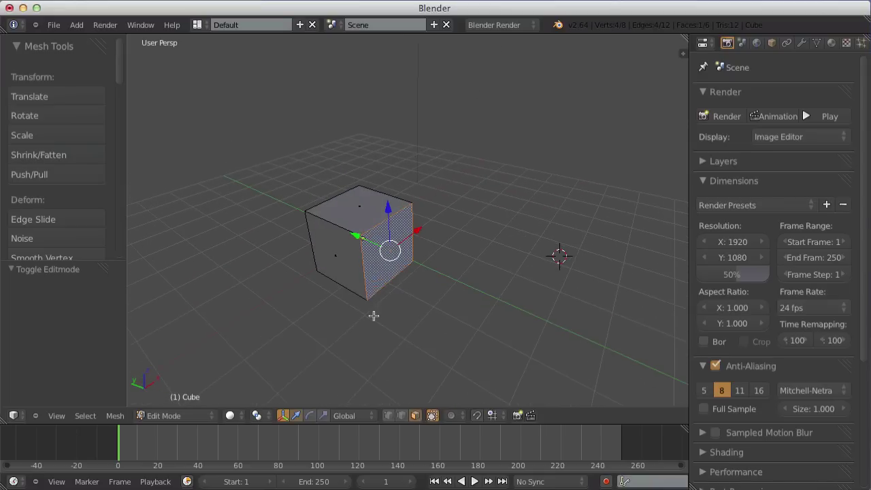
mouse_move(374, 301)
middle_mouse_down()
mouse_move(438, 313)
mouse_move(429, 311)
middle_mouse_up()
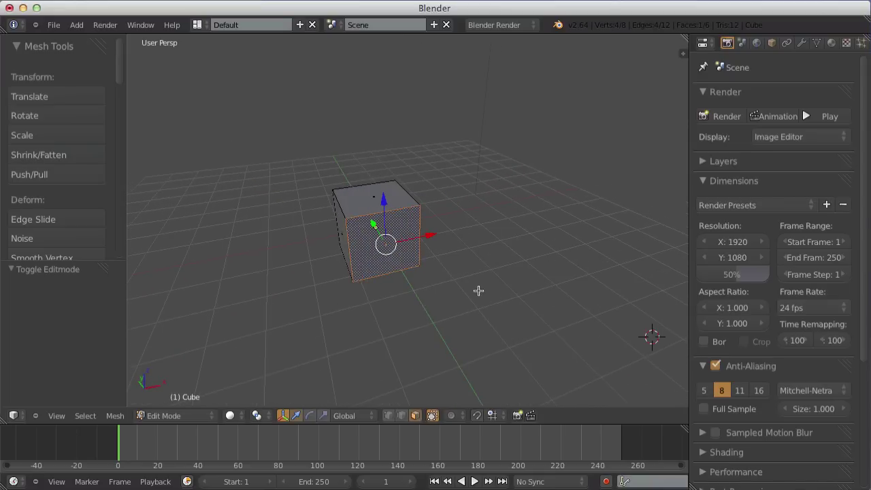
mouse_move(478, 290)
middle_mouse_down()
mouse_move(504, 265)
mouse_move(334, 241)
mouse_move(494, 263)
mouse_move(548, 259)
mouse_move(554, 296)
middle_mouse_up()
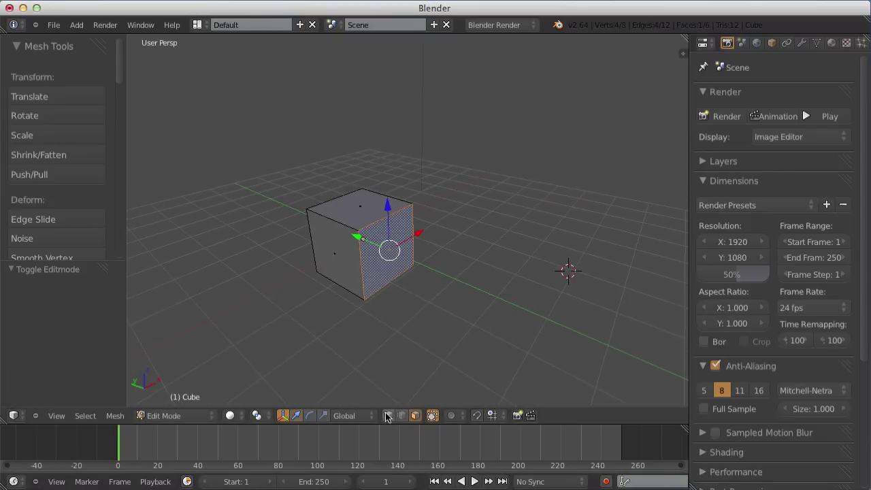
mouse_move(430, 378)
middle_mouse_down()
mouse_move(338, 356)
mouse_move(339, 368)
mouse_move(416, 373)
middle_mouse_up()
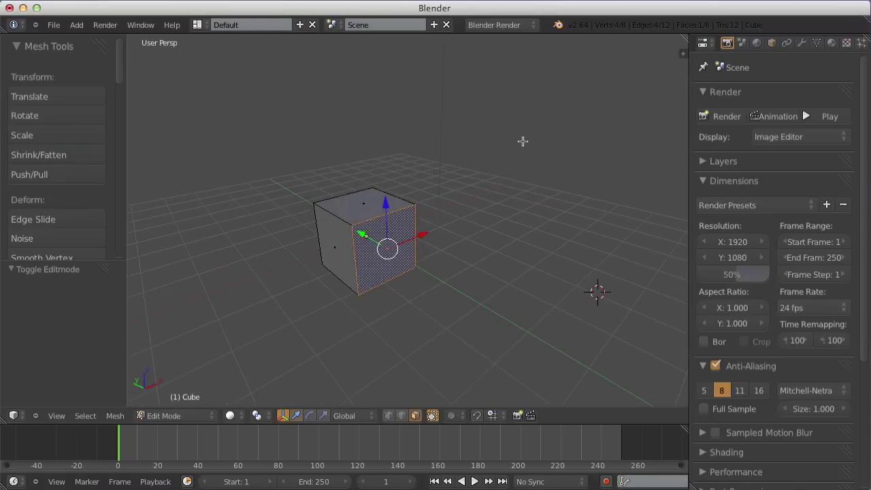
key("KP_1")
mouse_move(486, 130)
middle_mouse_down()
mouse_move(478, 165)
mouse_move(442, 204)
middle_mouse_up()
Border-select the four top vertices, then in Face select pick the top face alone.
left_click(388, 415)
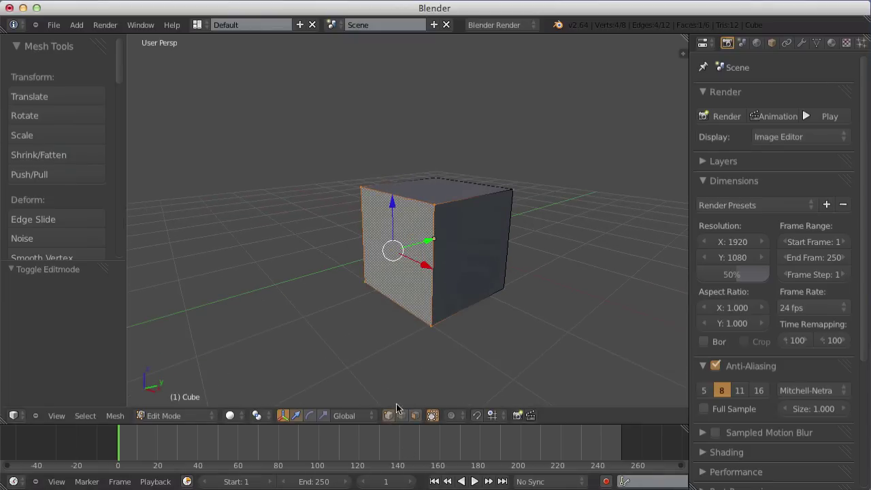
key("a")
key("b")
left_click_drag(261, 99, 582, 232)
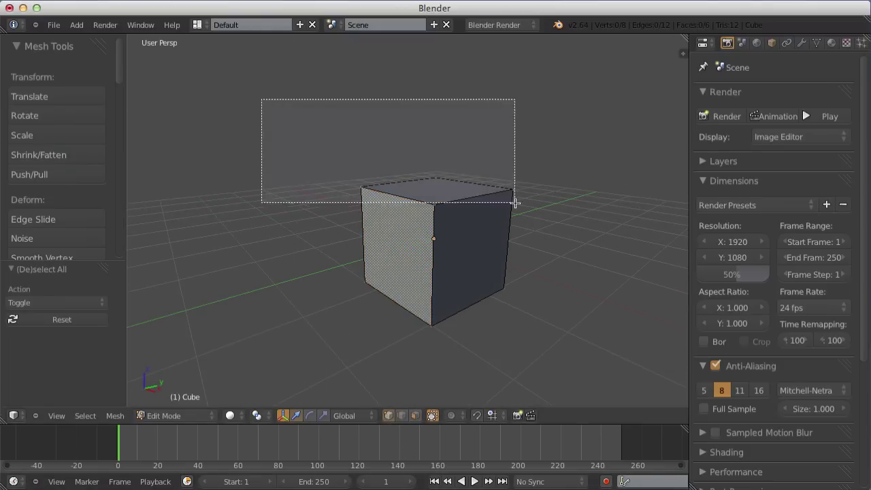
mouse_move(582, 232)
middle_mouse_down()
mouse_move(593, 241)
mouse_move(472, 236)
mouse_move(467, 295)
mouse_move(573, 274)
mouse_move(607, 286)
middle_mouse_up()
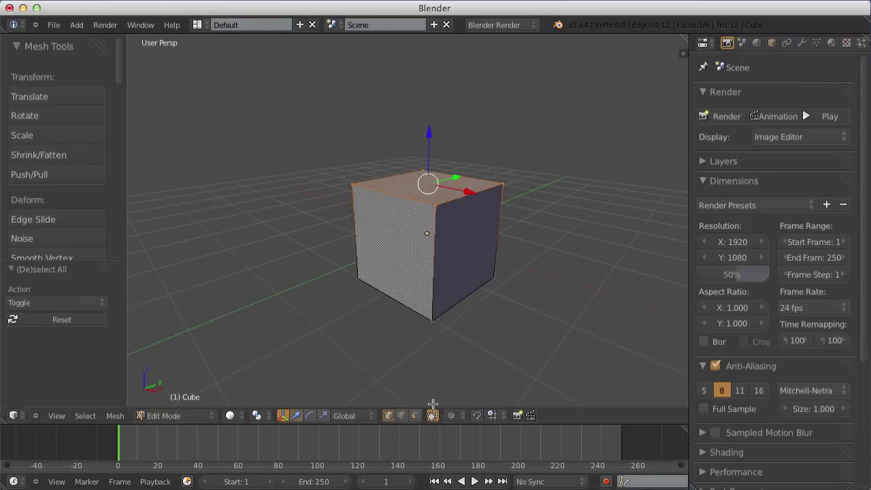
left_click(416, 416)
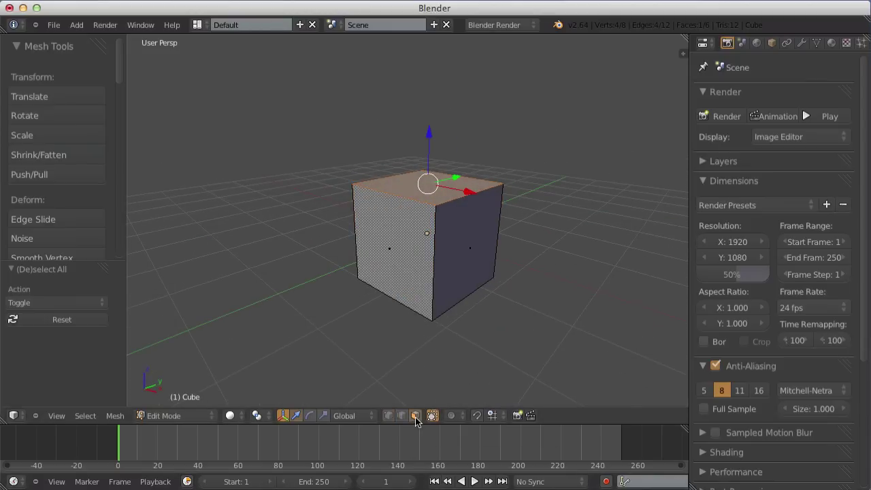
right_click(449, 182)
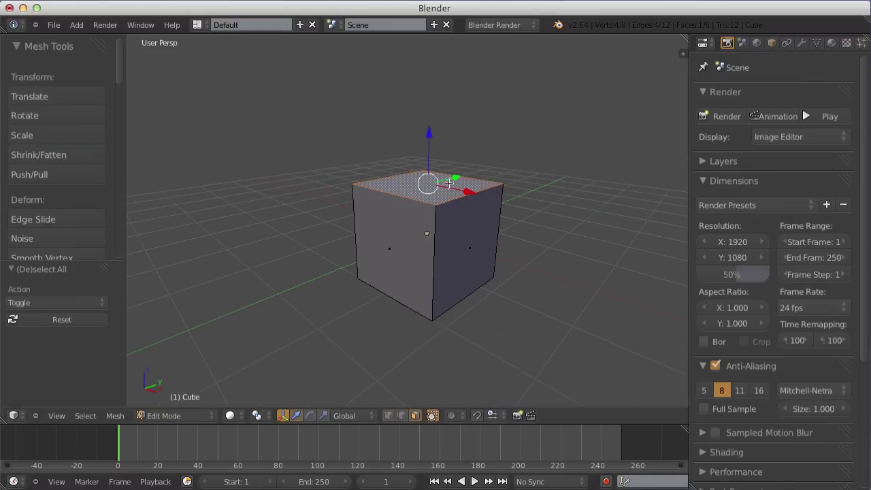
middle_click_drag(465, 194, 429, 368)
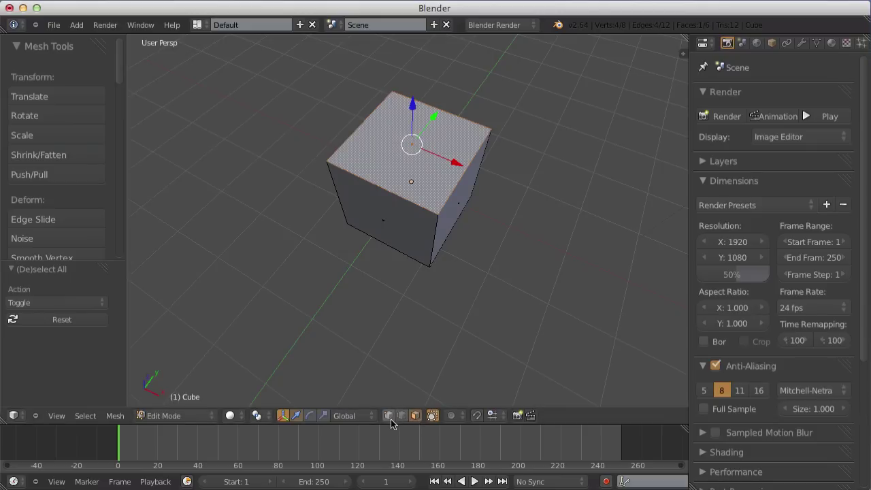
middle_click_drag(416, 344, 431, 293)
Switch to Edge select with Ctrl+Tab and pick three edges on the right side.
key("ctrl+Tab")
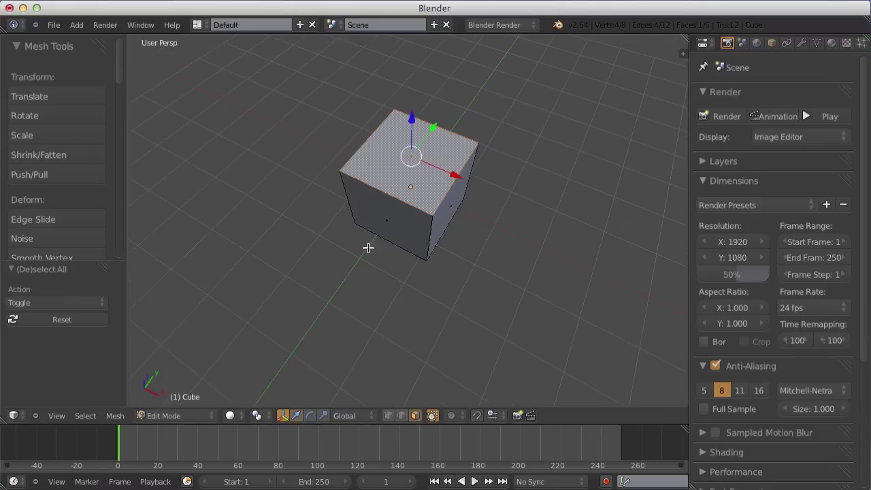
key("ctrl+Tab")
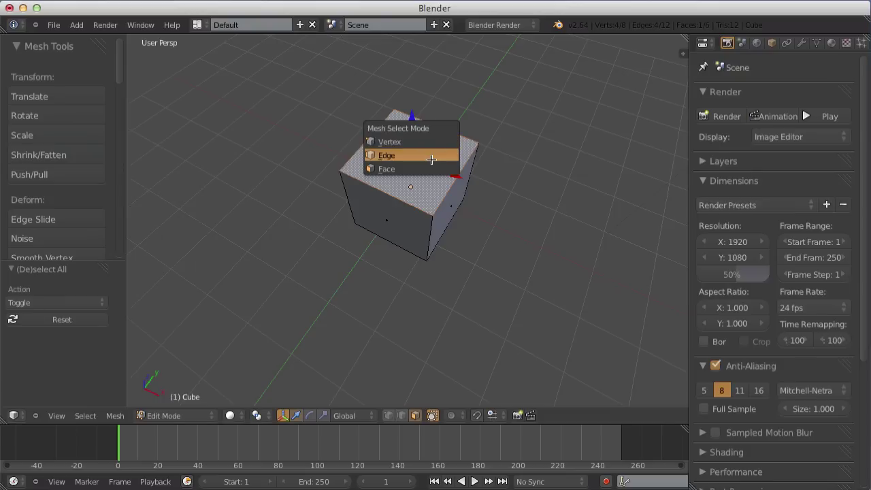
left_click(430, 156)
right_click(399, 193)
right_click(423, 124)
right_click(441, 169)
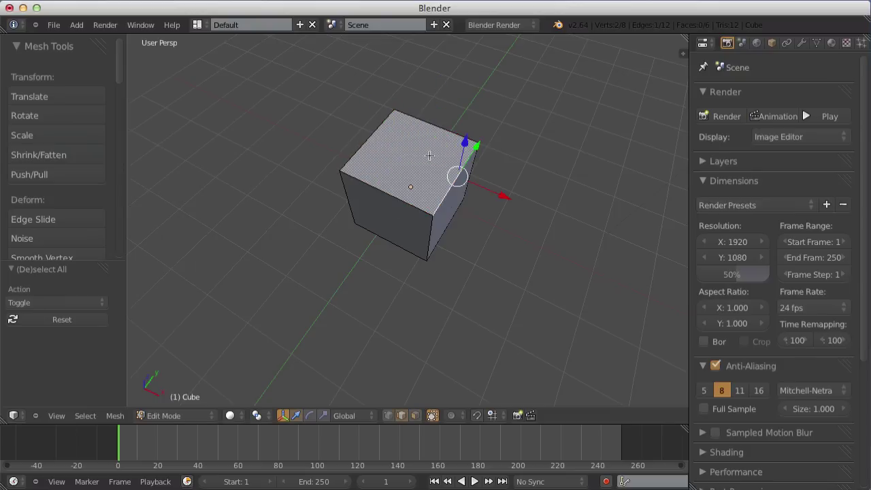
Return to Face select with Ctrl+Tab and orbit to inspect the cube.
key("ctrl+Tab")
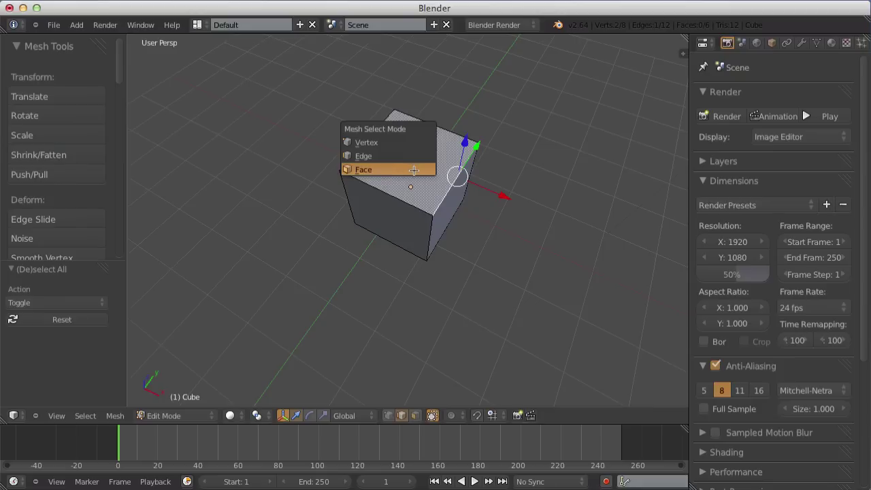
left_click(414, 170)
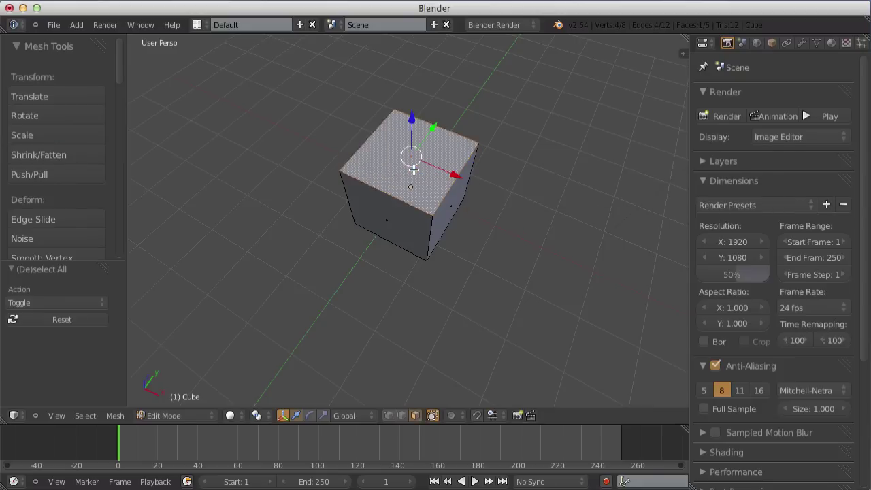
mouse_move(420, 233)
middle_mouse_down()
mouse_move(521, 179)
mouse_move(494, 198)
mouse_move(378, 222)
middle_mouse_up()
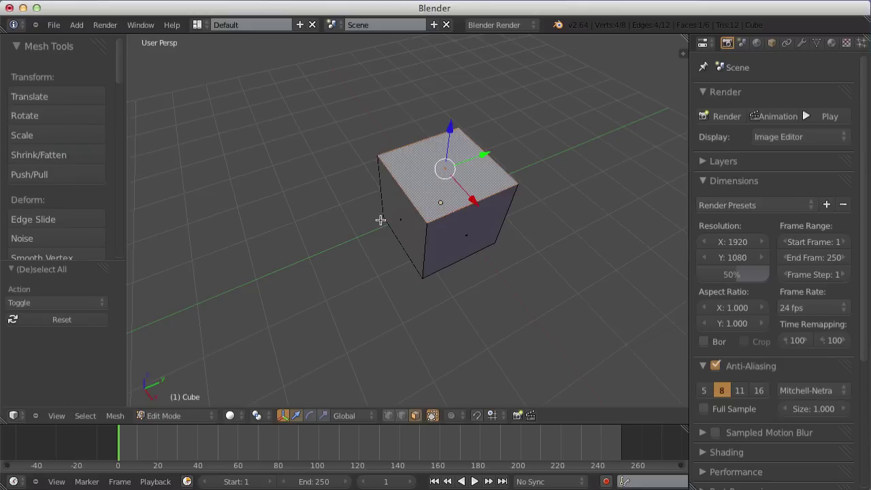
scroll(338, 152, "down", 3)
scroll(346, 166, "up", 2)
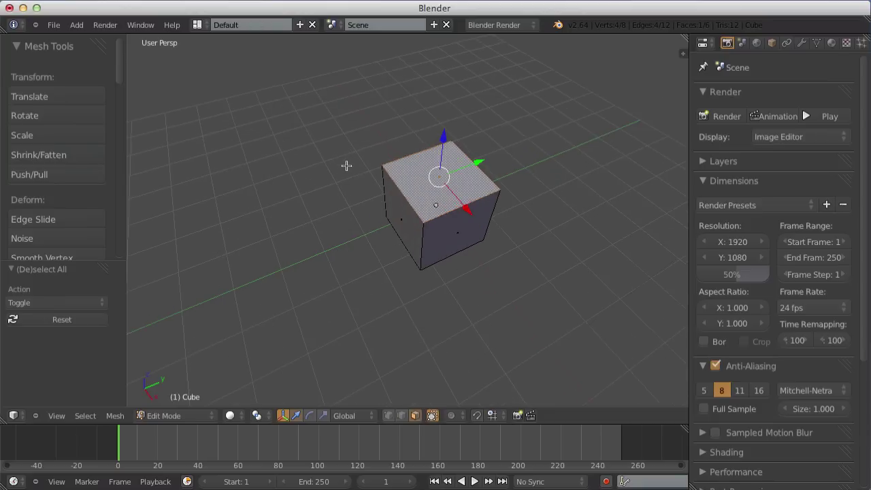
mouse_move(456, 212)
middle_mouse_down()
mouse_move(554, 186)
mouse_move(510, 218)
mouse_move(446, 222)
middle_mouse_up()
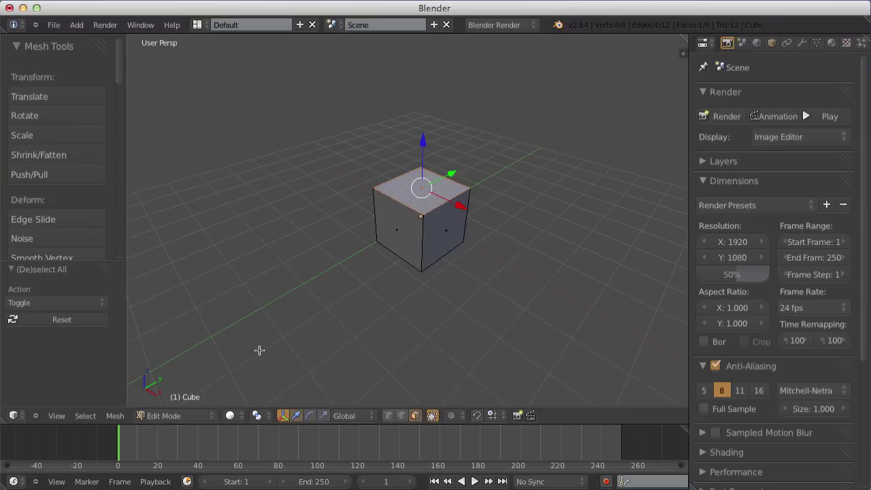
Return to Object Mode, deselect everything, and frame the camera and lamp in view.
key("Tab")
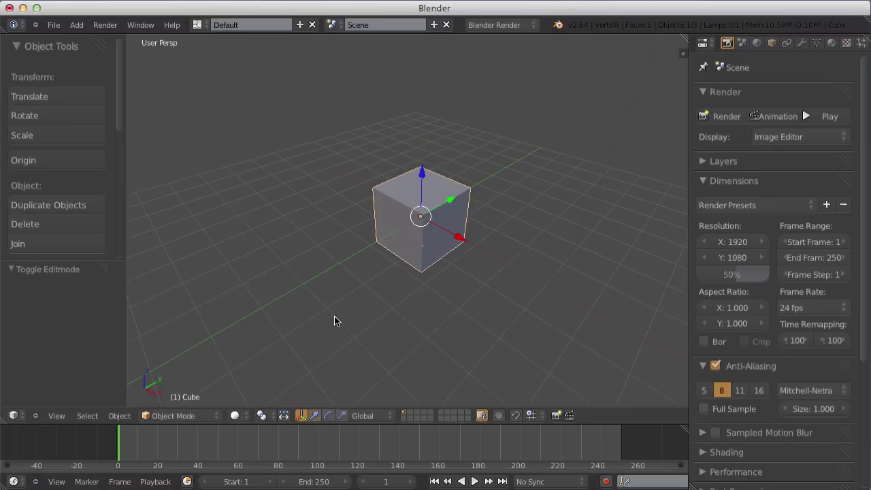
key("Tab")
left_click(169, 416)
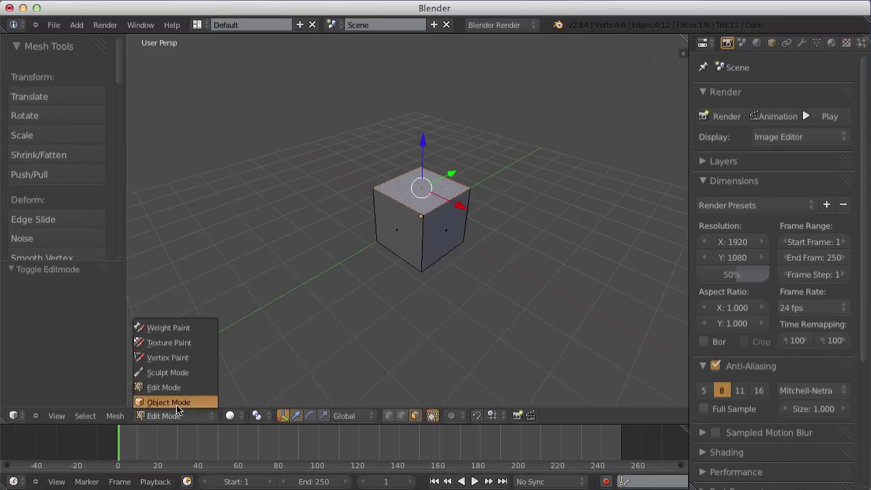
left_click(177, 403)
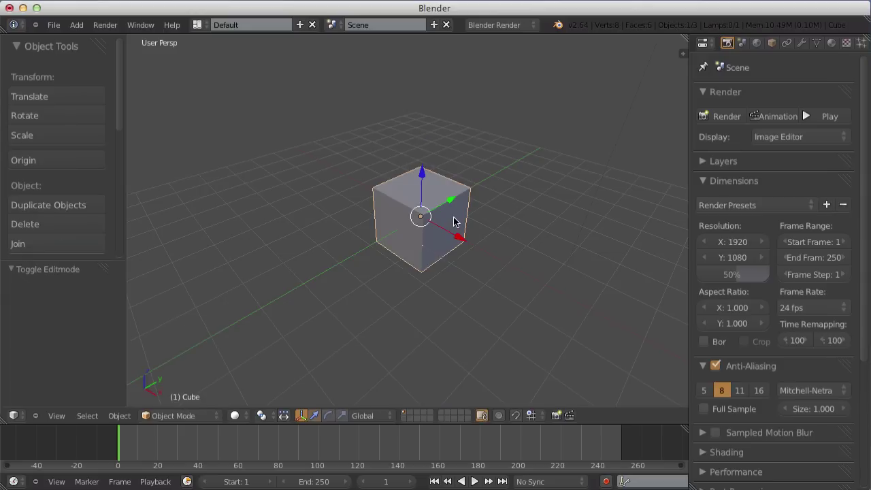
middle_click_drag(456, 220, 447, 243)
scroll(446, 243, "down", 3)
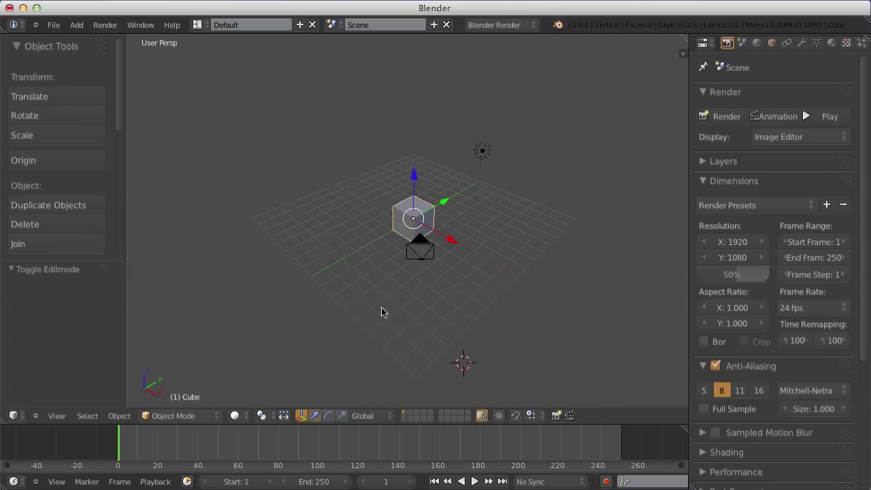
middle_click_drag(383, 311, 553, 278)
key("a")
mouse_move(512, 209)
middle_mouse_down("shift")
mouse_move(479, 273)
mouse_move(608, 224)
middle_mouse_up("shift")
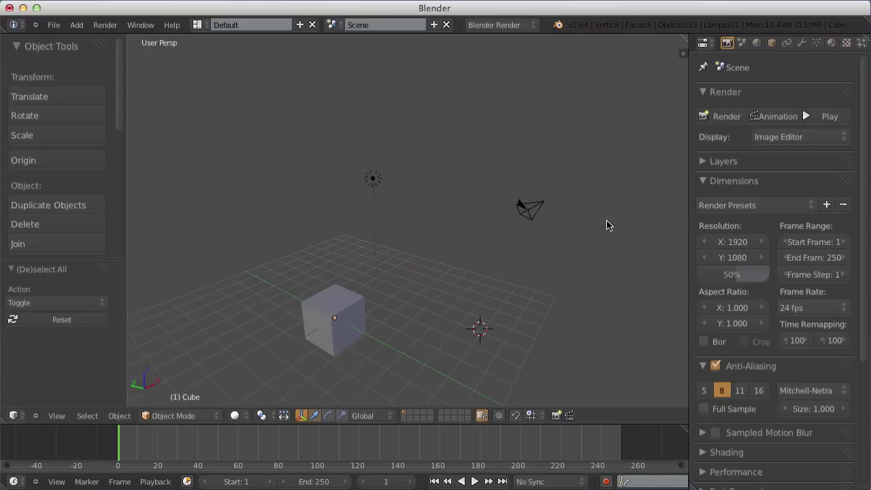
Select the camera and move it by 1.183, -1.041, 1.098.
right_click(529, 208)
key("g")
left_click(519, 238)
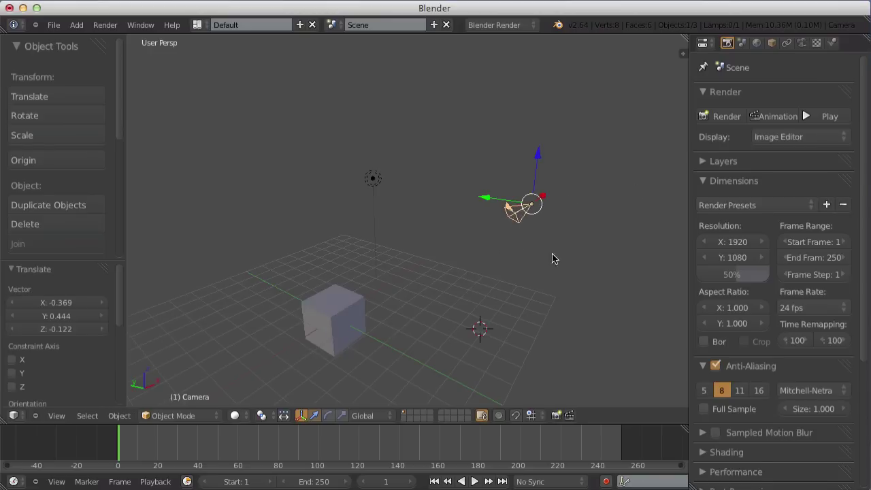
key("g")
left_click(565, 207)
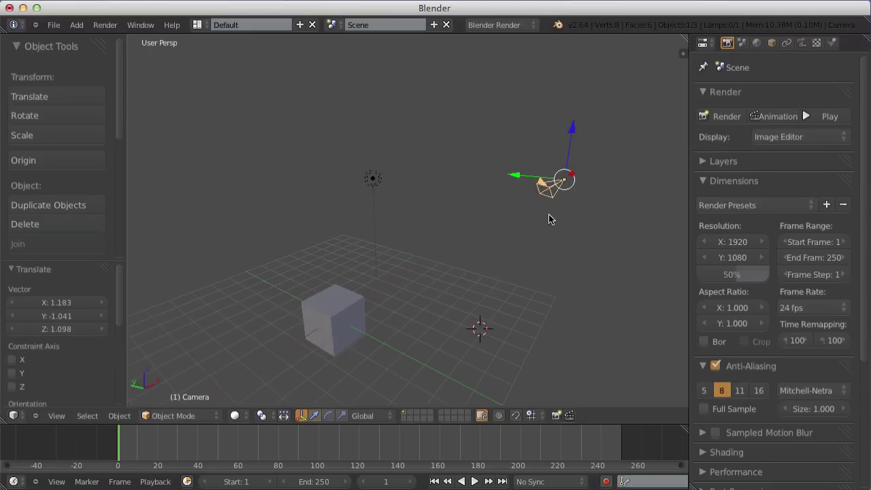
left_click(181, 415)
Select the cube and enter Edit Mode with Tab.
right_click(323, 304)
mouse_move(322, 304)
middle_mouse_down()
mouse_move(218, 332)
mouse_move(361, 268)
mouse_move(321, 164)
middle_mouse_up()
mouse_move(306, 208)
middle_mouse_down()
mouse_move(450, 237)
mouse_move(292, 264)
mouse_move(306, 243)
middle_mouse_up()
key("Tab")
middle_click_drag(388, 230, 399, 197)
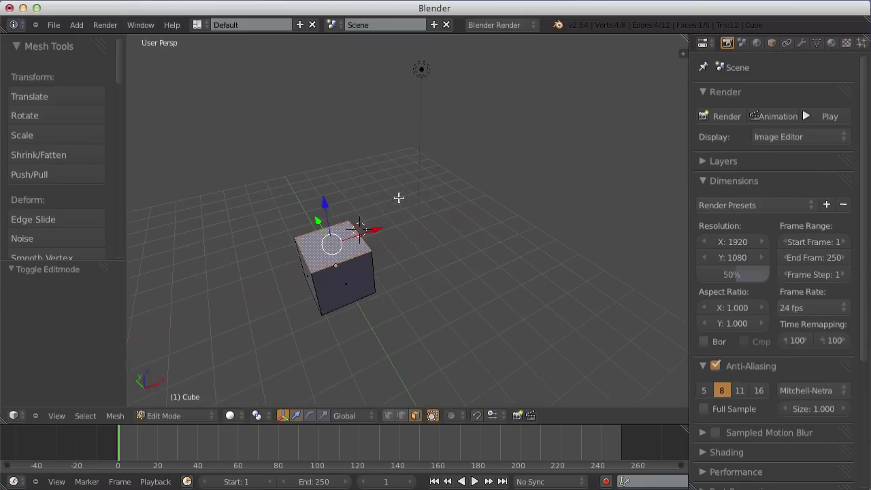
mouse_move(477, 391)
middle_mouse_down()
mouse_move(430, 341)
mouse_move(534, 372)
mouse_move(473, 260)
middle_mouse_up()
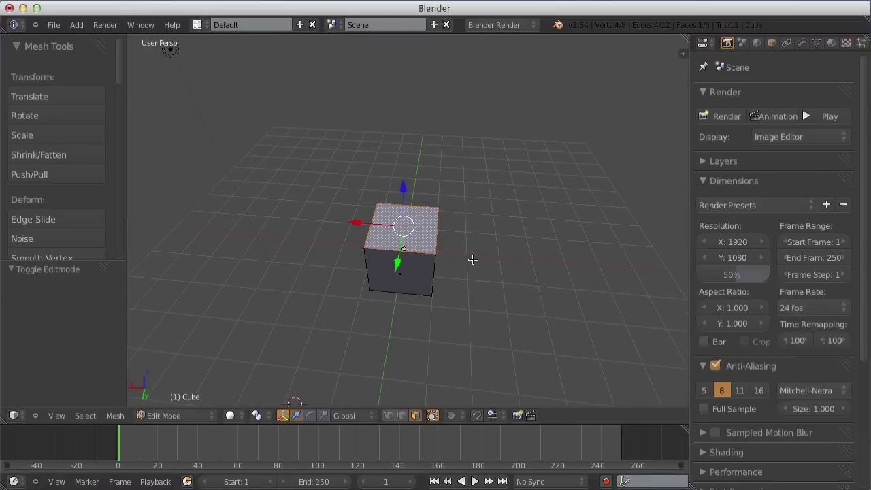
mouse_move(504, 287)
middle_mouse_down()
mouse_move(346, 268)
mouse_move(462, 230)
mouse_move(251, 238)
mouse_move(510, 243)
mouse_move(484, 163)
mouse_move(477, 222)
middle_mouse_up()
Deselect all of the mesh and place the 3D cursor on the cube's top face.
key("a")
middle_click_drag(360, 283, 407, 277)
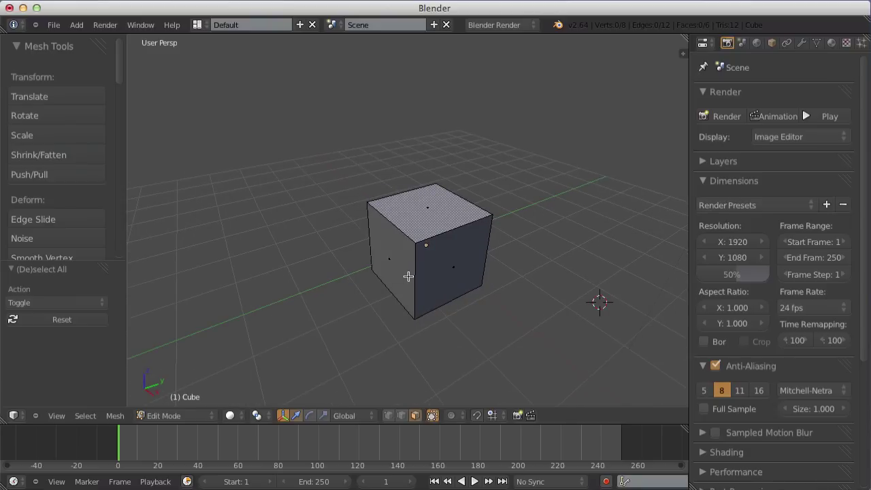
left_click(434, 188)
mouse_move(494, 252)
middle_mouse_down()
mouse_move(368, 262)
mouse_move(352, 274)
mouse_move(497, 275)
mouse_move(415, 262)
mouse_move(499, 254)
middle_mouse_up()
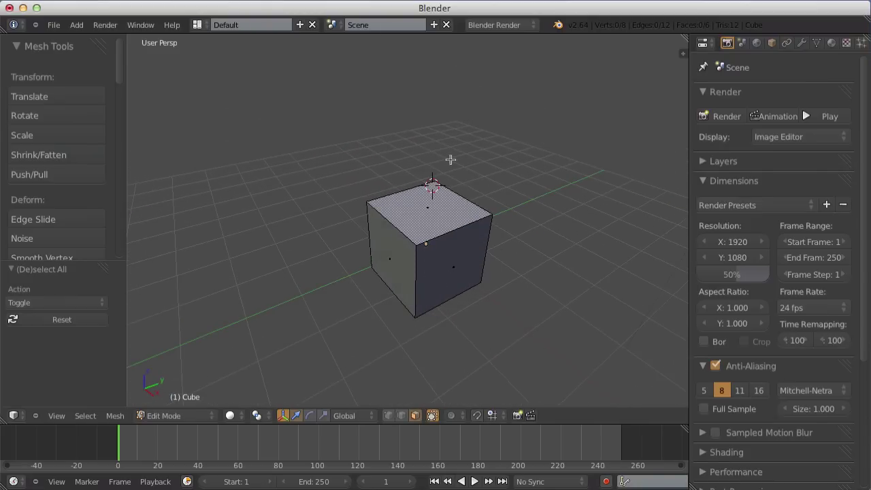
middle_click_drag(451, 160, 384, 281)
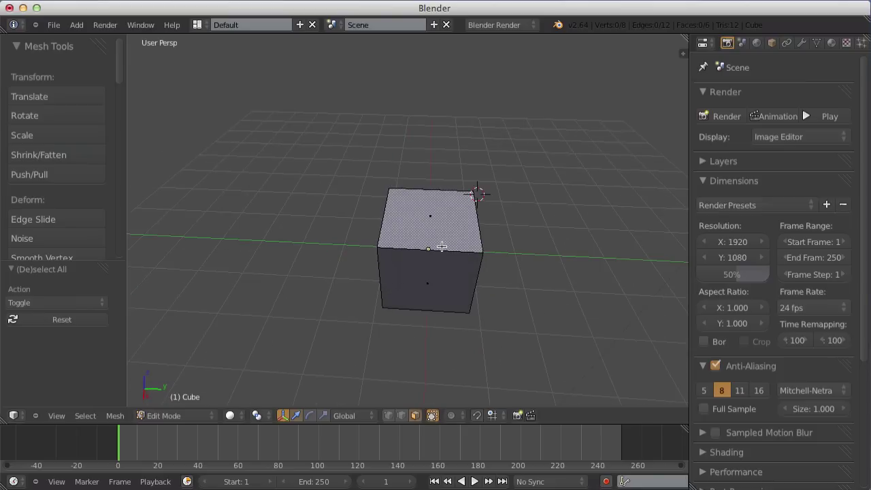
Add a centred Ctrl+R loop cut around the cube, redoing the first attempt, for 12 vertices.
key("ctrl+r")
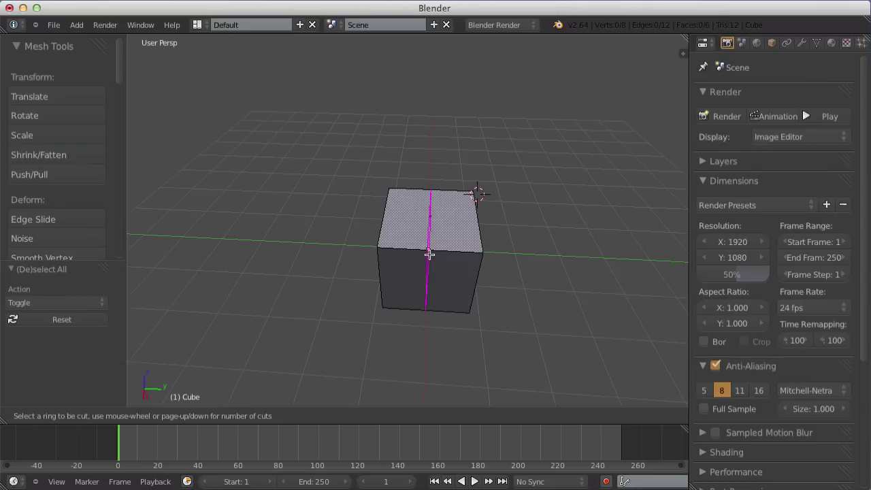
left_click(427, 255)
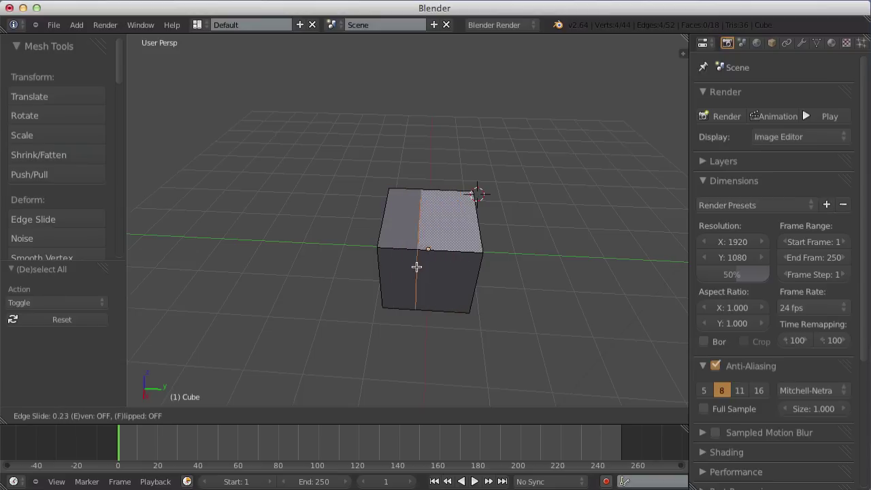
left_click(406, 268)
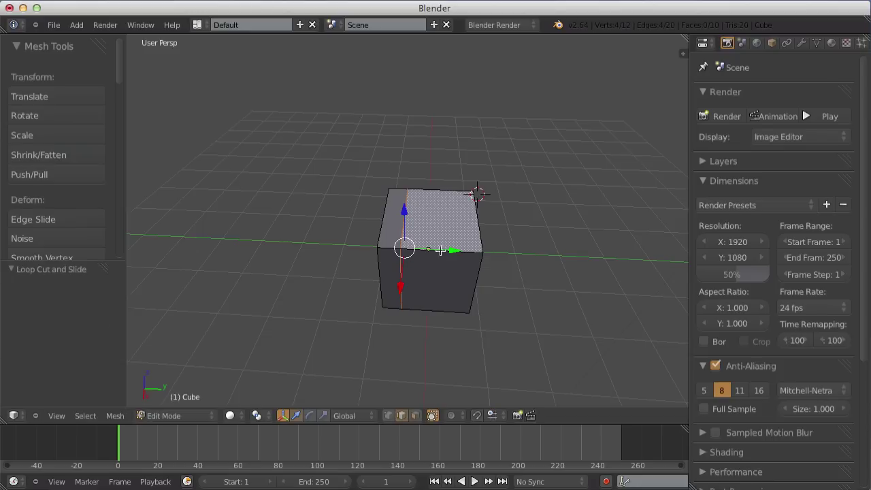
key("ctrl+z")
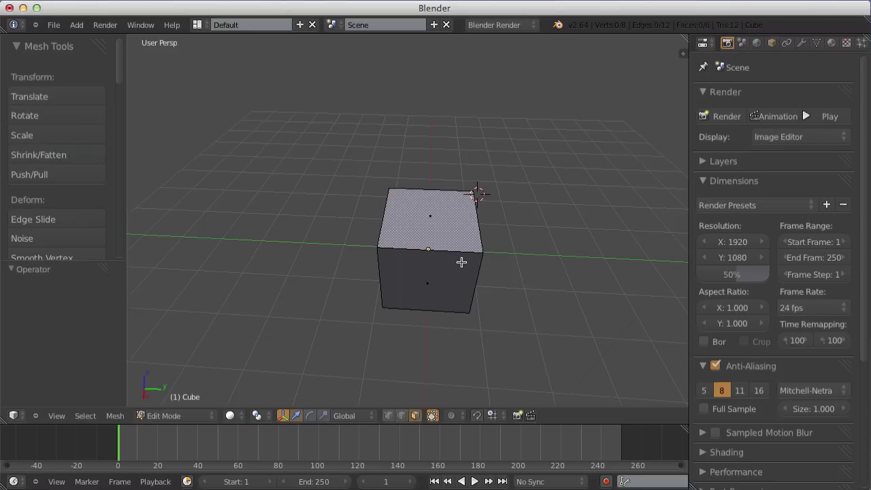
key("ctrl+r")
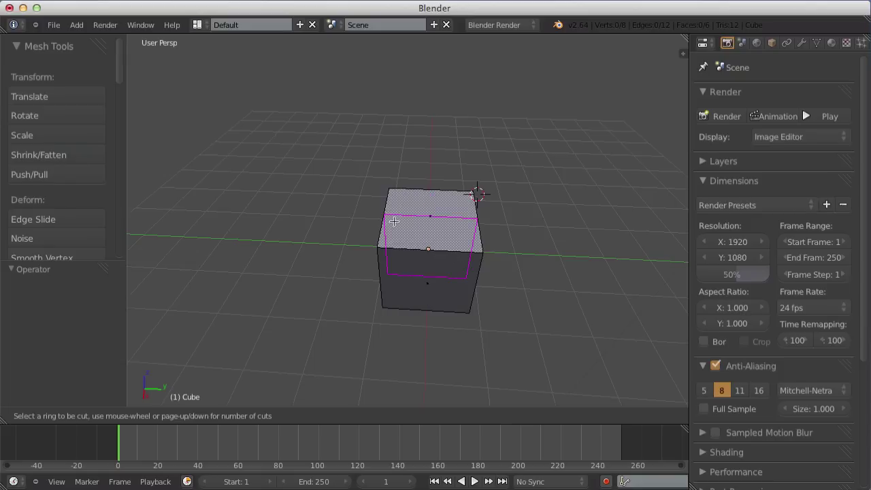
left_click(430, 250)
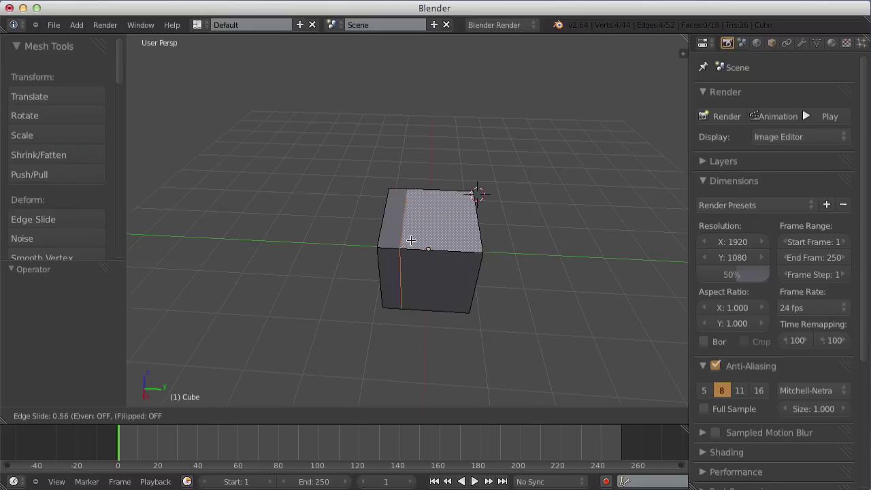
right_click(428, 248)
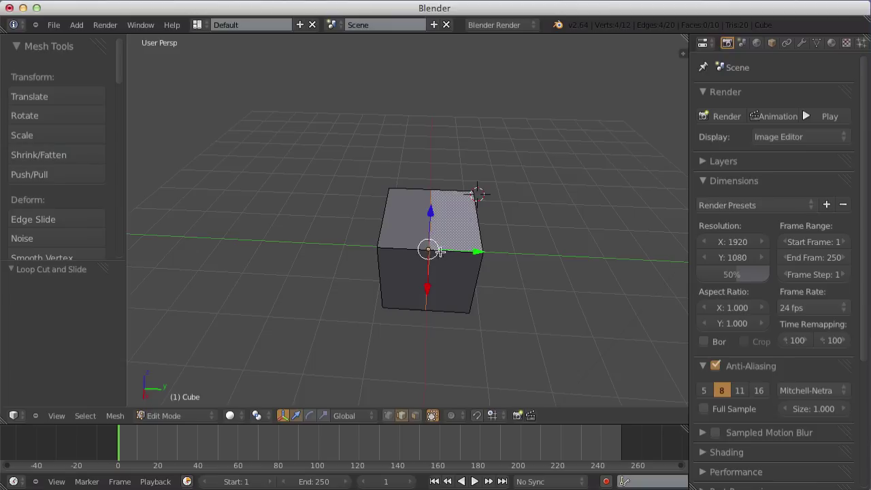
Orbit to look down on the cube and lift the middle loop's top edge about 0.1945 along Z.
mouse_move(421, 259)
middle_mouse_down()
mouse_move(354, 249)
mouse_move(315, 282)
mouse_move(501, 278)
mouse_move(407, 288)
middle_mouse_up()
mouse_move(524, 292)
middle_mouse_down()
mouse_move(501, 219)
mouse_move(354, 263)
mouse_move(553, 245)
mouse_move(634, 217)
mouse_move(263, 306)
mouse_move(608, 286)
mouse_move(379, 286)
mouse_move(371, 241)
middle_mouse_up()
mouse_move(379, 283)
middle_mouse_down()
mouse_move(372, 299)
mouse_move(424, 301)
mouse_move(425, 290)
mouse_move(349, 284)
middle_mouse_up()
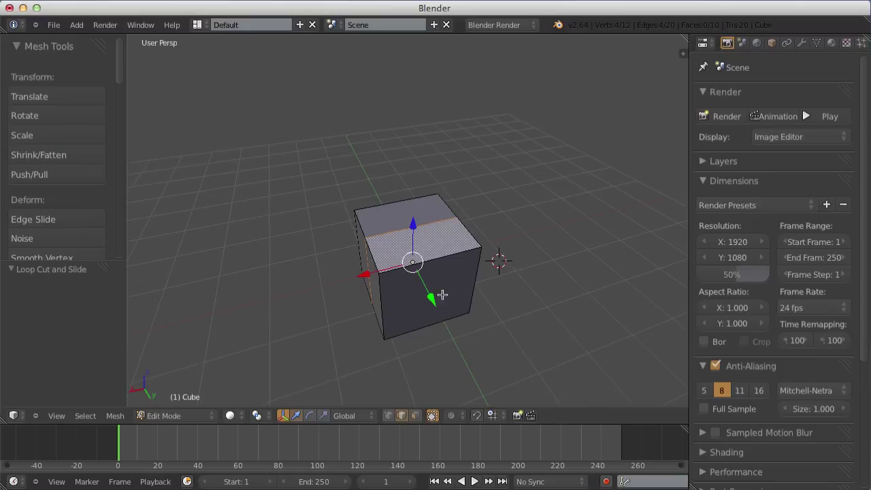
mouse_move(443, 294)
middle_mouse_down()
mouse_move(496, 239)
mouse_move(435, 186)
mouse_move(248, 291)
mouse_move(285, 274)
middle_mouse_up()
mouse_move(442, 174)
middle_mouse_down()
mouse_move(272, 280)
mouse_move(505, 293)
mouse_move(491, 281)
mouse_move(504, 265)
middle_mouse_up()
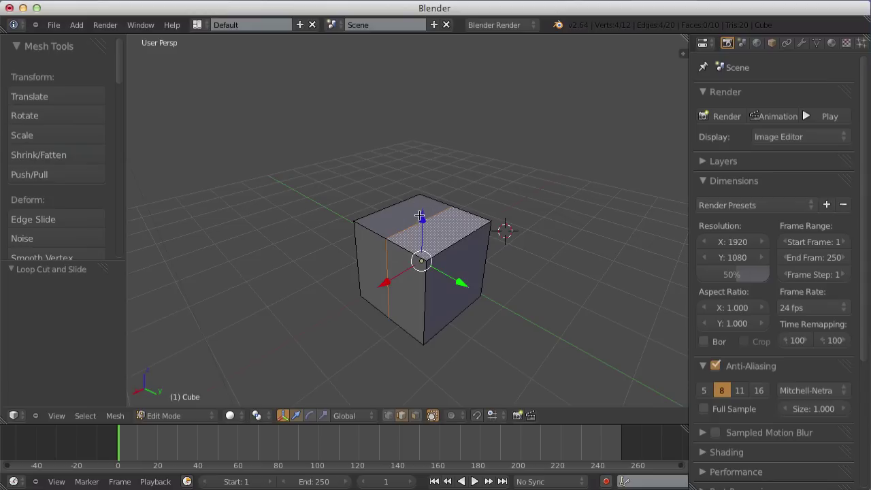
mouse_move(422, 222)
left_mouse_down()
mouse_move(428, 174)
mouse_move(444, 167)
left_mouse_up()
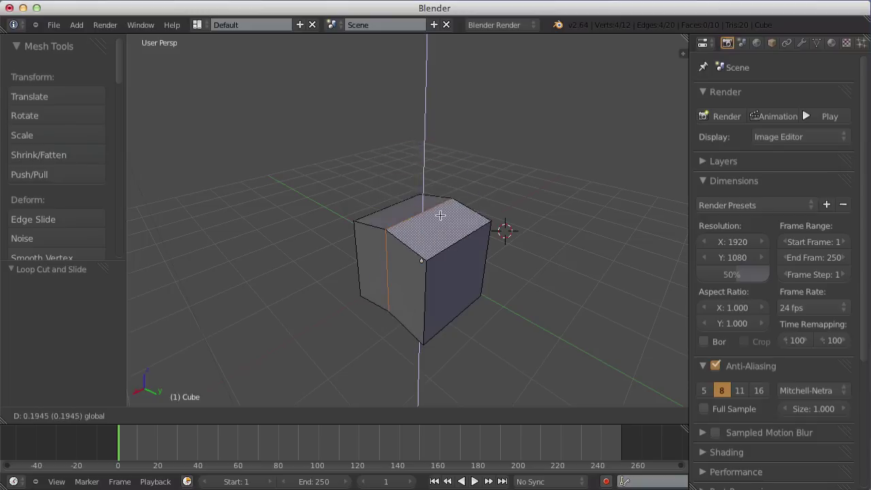
Settle the raised ridge at a lower height and orbit around the cube.
left_click_drag(445, 167, 417, 242)
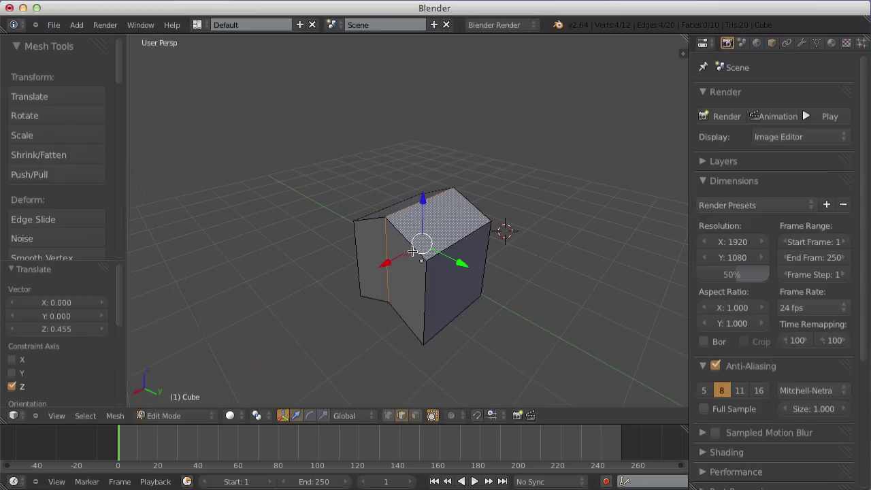
middle_click_drag(413, 252, 421, 238)
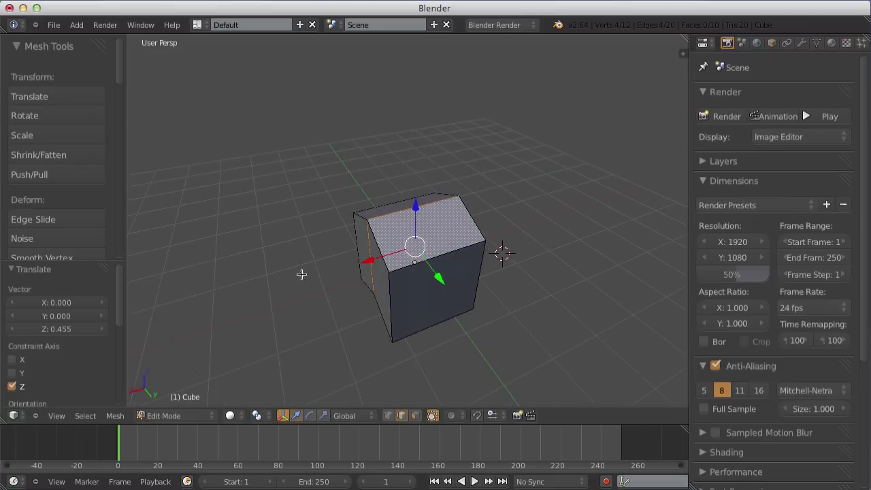
middle_click_drag(156, 391, 161, 381)
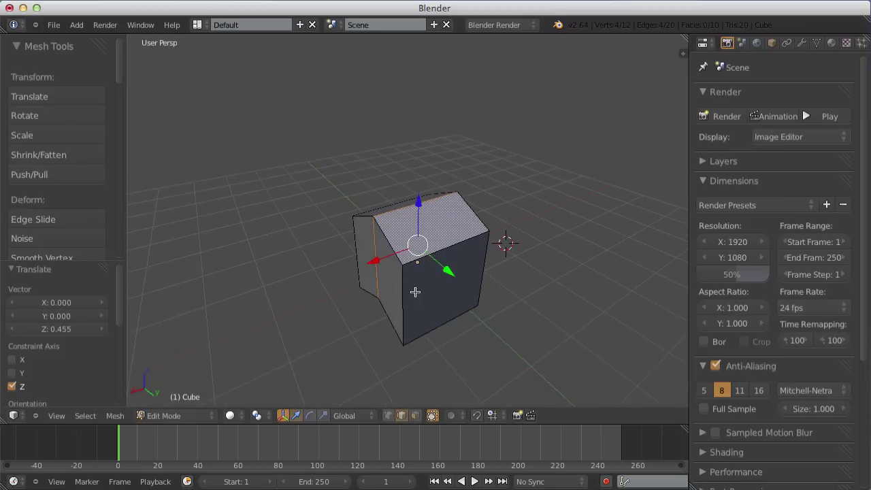
mouse_move(415, 291)
middle_mouse_down()
mouse_move(449, 303)
mouse_move(417, 270)
middle_mouse_up()
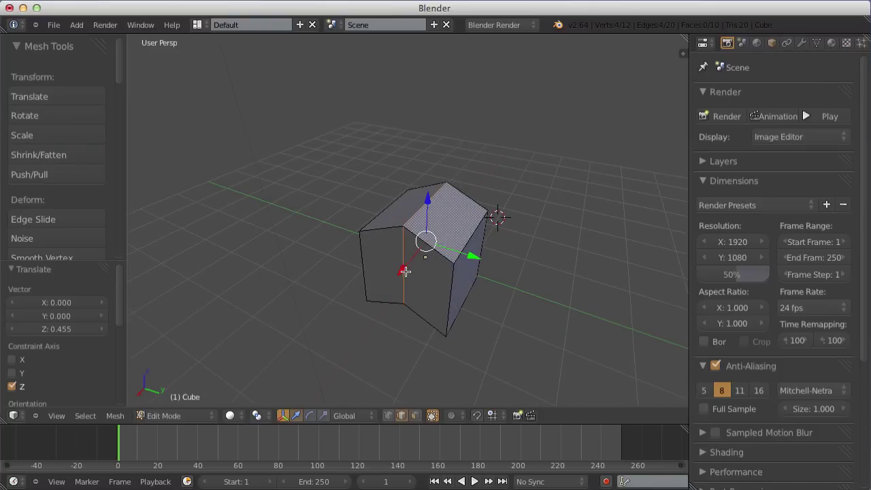
Shift the ridge edge along X, then nudge it 0.03798 along Y.
key("g")
key("x")
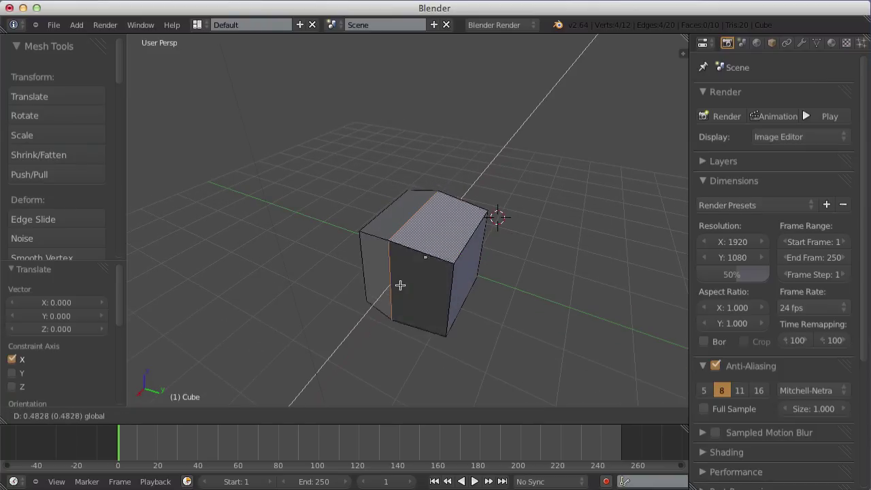
left_click(403, 277)
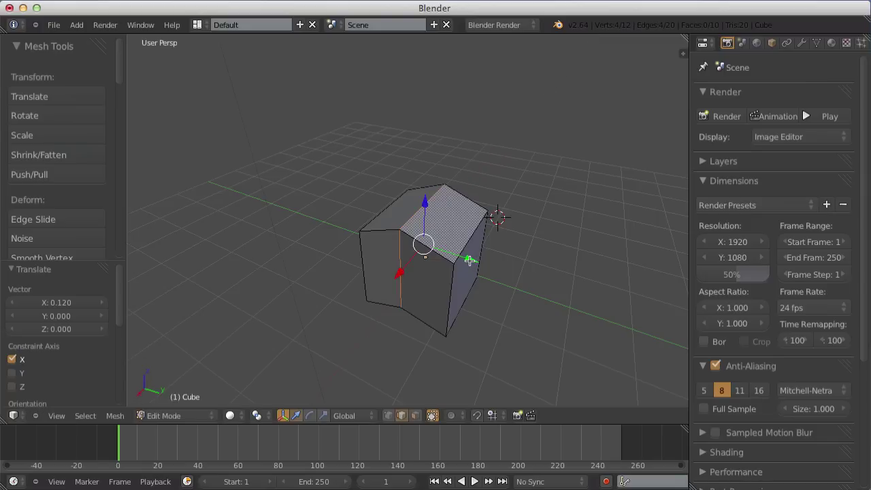
key("g")
key("x")
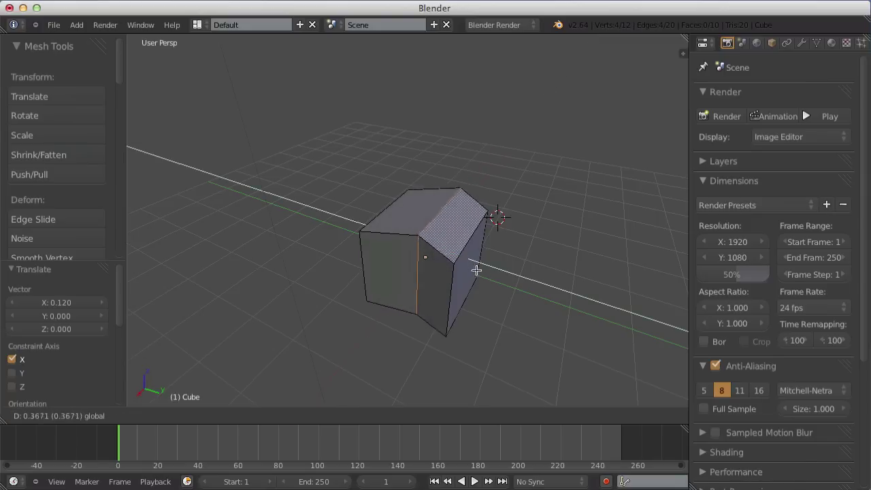
key("y")
left_click(467, 268)
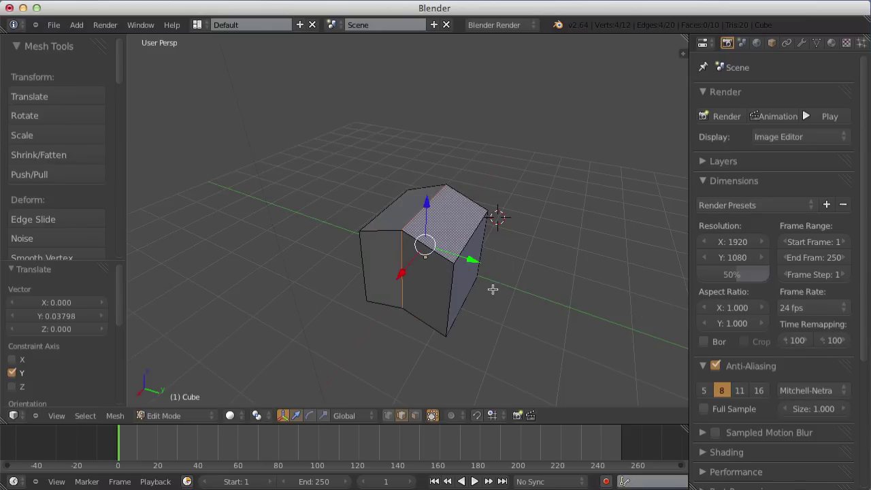
middle_click_drag(480, 246, 428, 287)
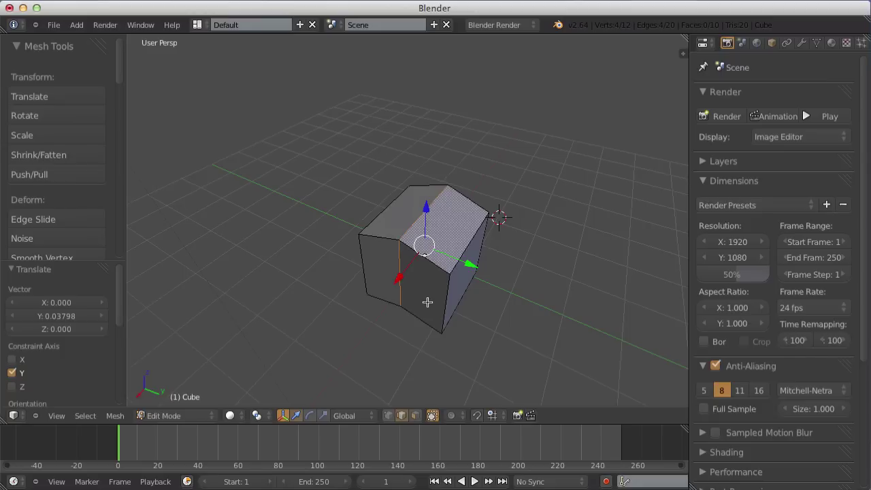
key("g")
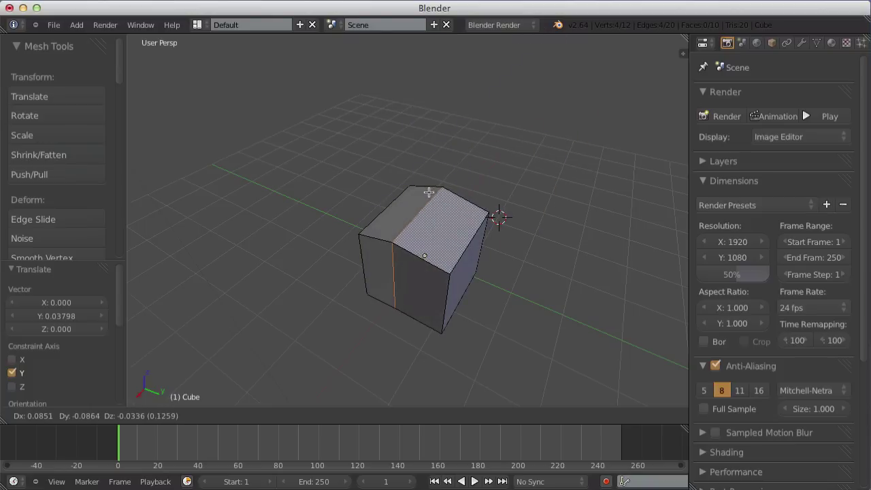
Move the middle vertices along X, then undo the overly large shift.
key("x")
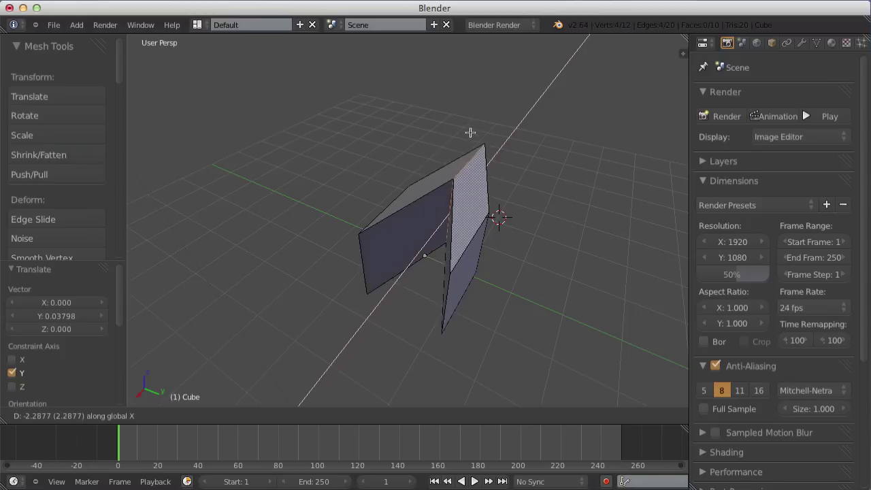
left_click(460, 185)
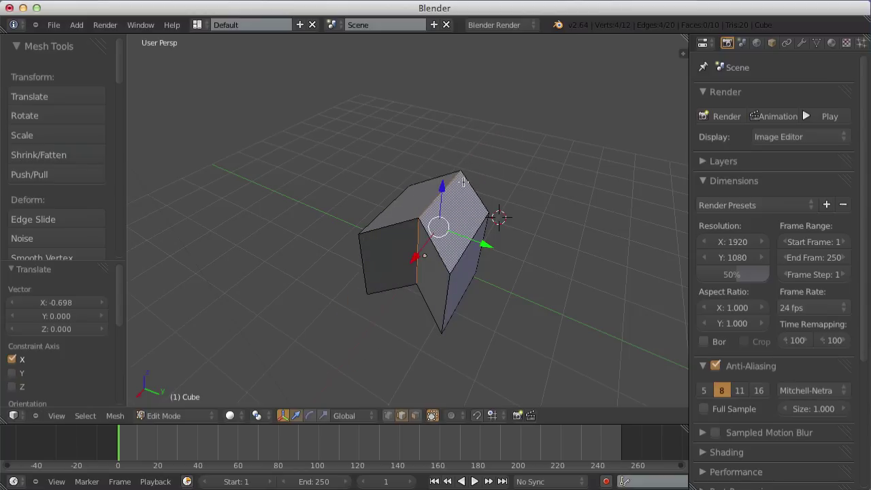
key("ctrl+z")
key("g")
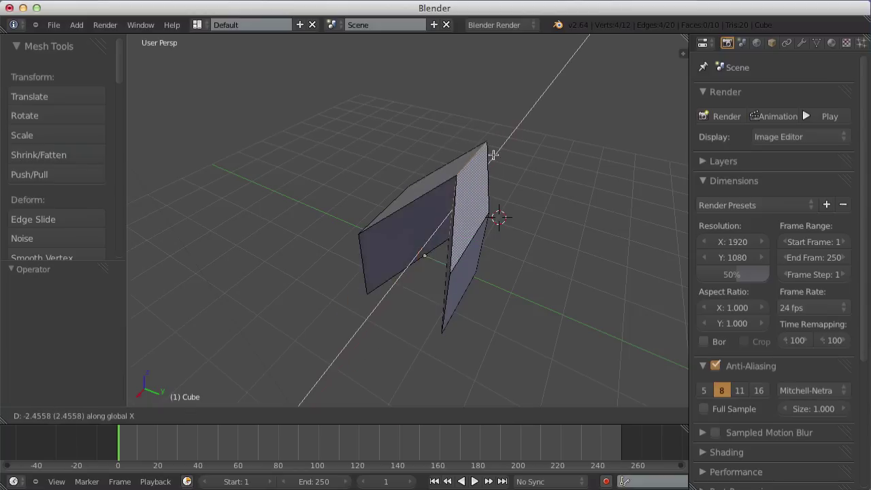
right_click(491, 153)
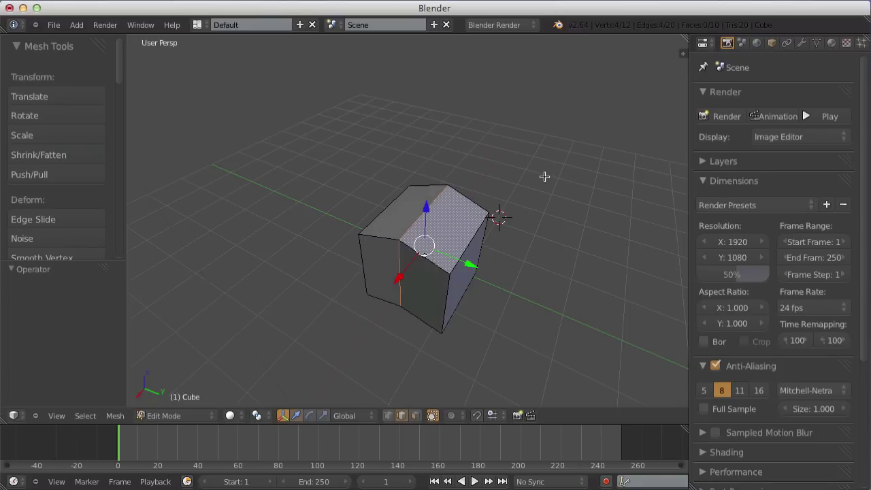
Nudge the middle vertices slightly along X, then Z, then Y.
key("g")
key("x")
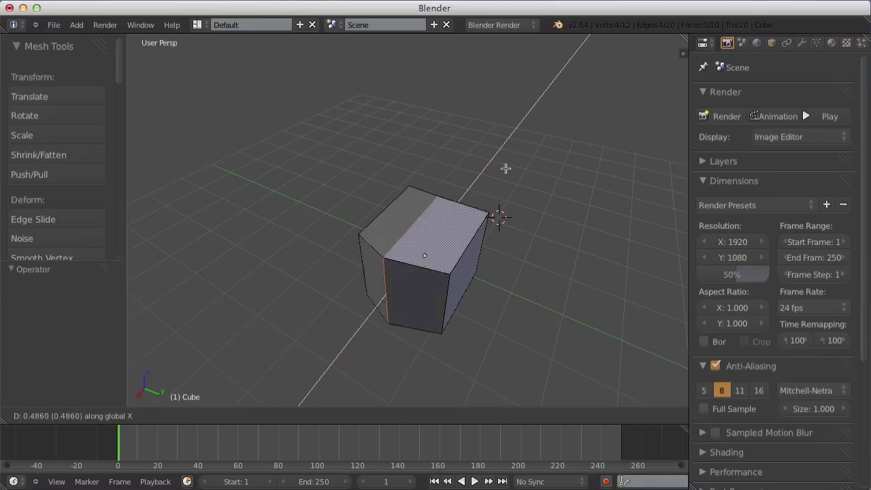
left_click(507, 150)
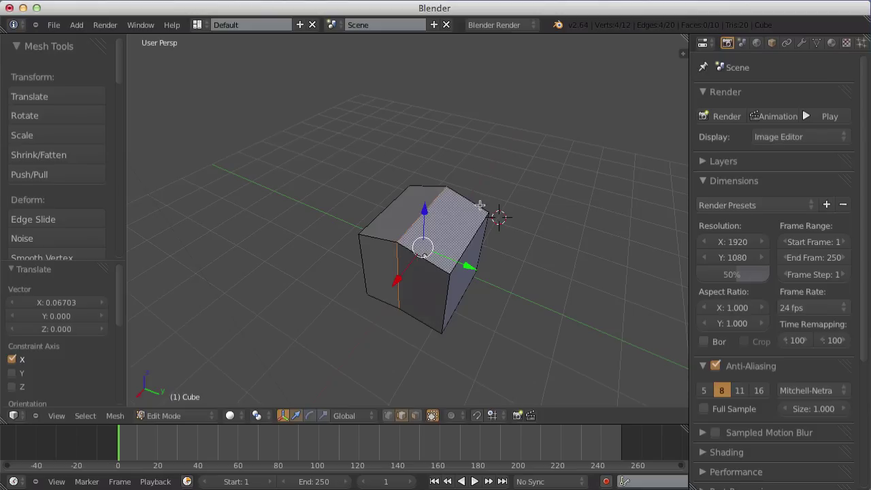
key("g")
key("z")
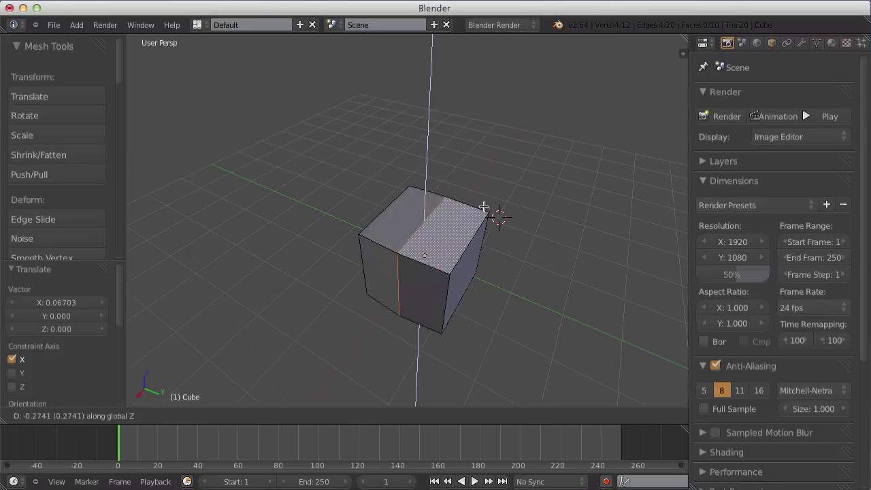
left_click(482, 210)
key("g")
key("y")
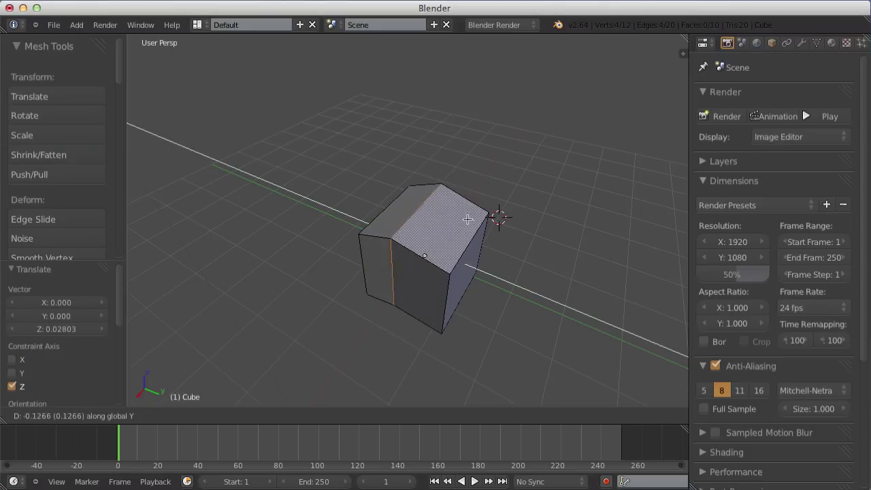
left_click(468, 228)
Push the selected face further along Y and orbit to inspect the shape.
mouse_move(439, 287)
middle_mouse_down()
mouse_move(373, 291)
mouse_move(475, 241)
mouse_move(488, 268)
mouse_move(632, 288)
mouse_move(625, 272)
mouse_move(412, 290)
middle_mouse_up()
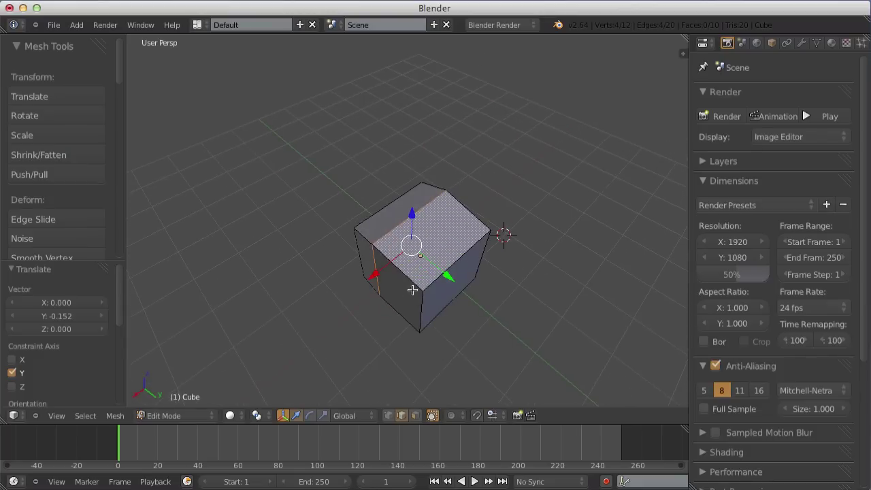
left_click_drag(446, 270, 448, 284)
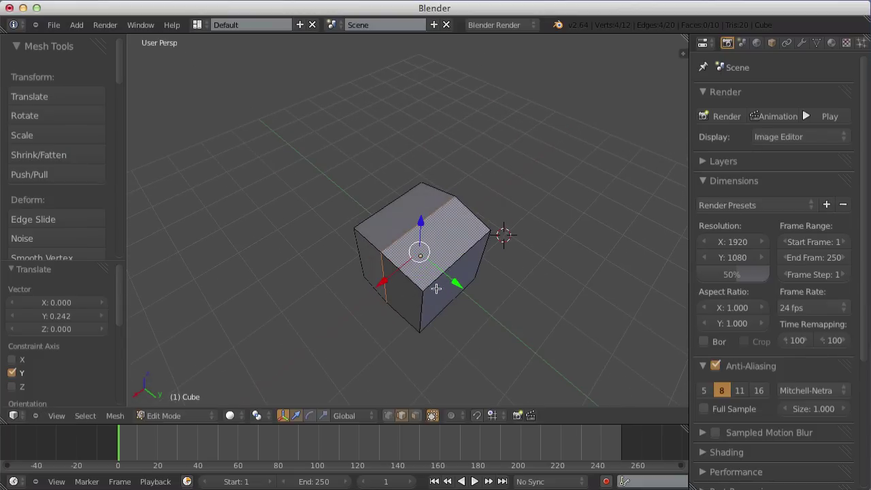
middle_click_drag(436, 288, 444, 273)
middle_click_drag(430, 208, 398, 270)
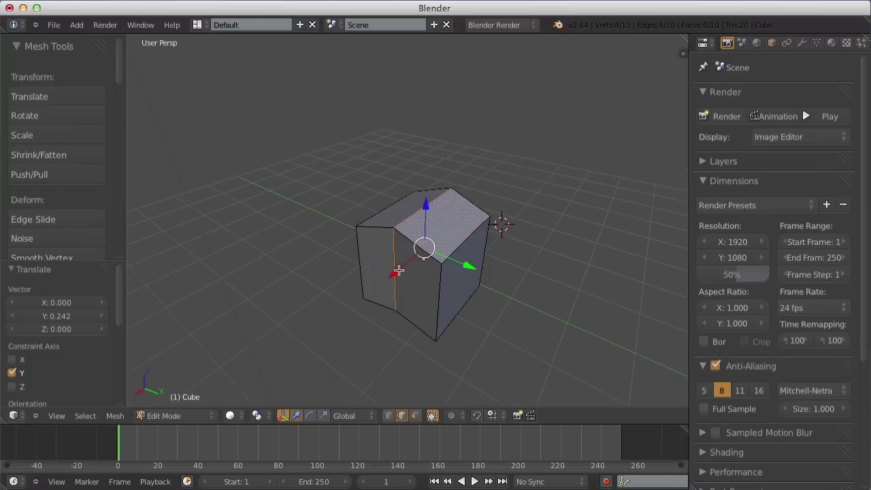
mouse_move(449, 257)
middle_mouse_down()
mouse_move(370, 301)
mouse_move(409, 299)
mouse_move(506, 234)
mouse_move(477, 256)
mouse_move(443, 246)
middle_mouse_up()
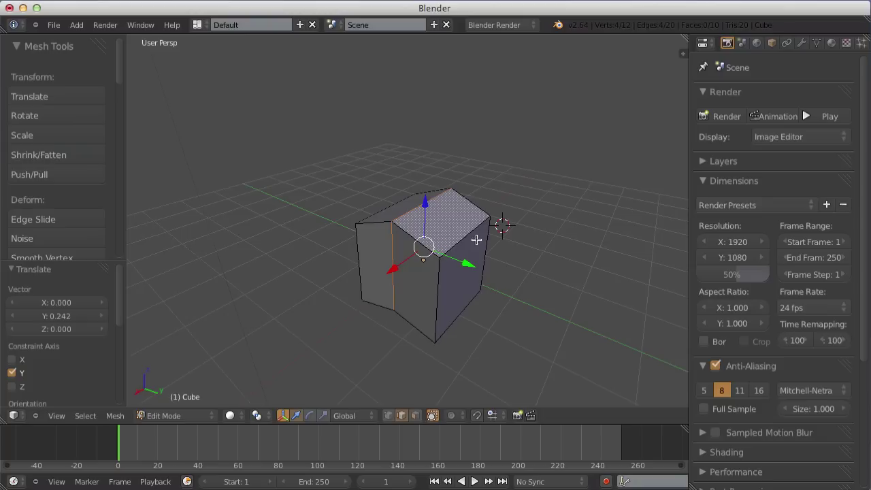
Raise the top face slightly along Z and shift it to -0.05072 along Y.
key("g")
key("Escape")
key("g")
key("z")
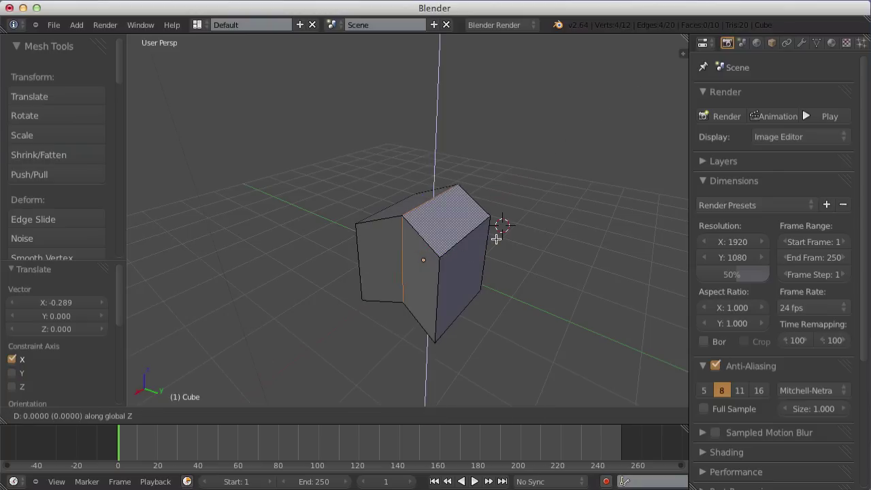
left_click(508, 236)
key("g")
key("y")
left_click(505, 231)
mouse_move(506, 231)
middle_mouse_down()
mouse_move(543, 261)
mouse_move(521, 302)
mouse_move(580, 308)
mouse_move(460, 288)
mouse_move(449, 306)
middle_mouse_up()
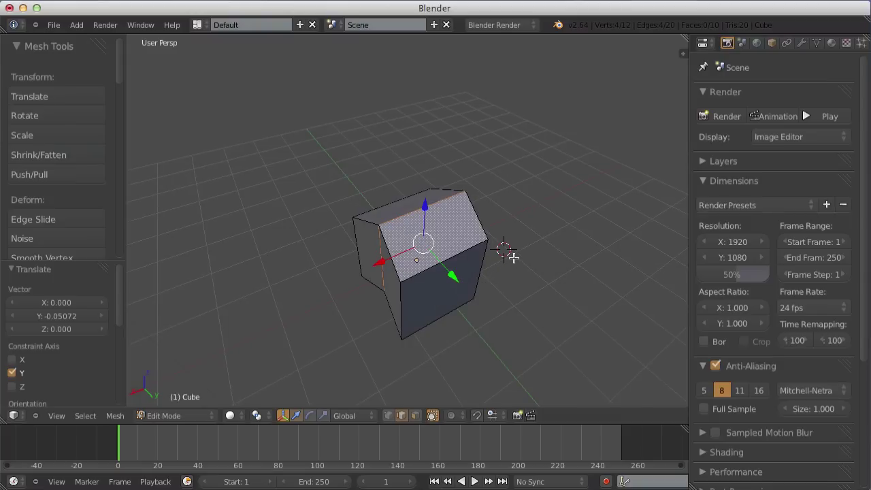
mouse_move(513, 257)
middle_mouse_down()
mouse_move(313, 264)
mouse_move(479, 305)
mouse_move(438, 318)
mouse_move(502, 257)
mouse_move(559, 228)
middle_mouse_up()
Scale the top face up uniformly, first to 1.416 and then to 1.593.
key("s")
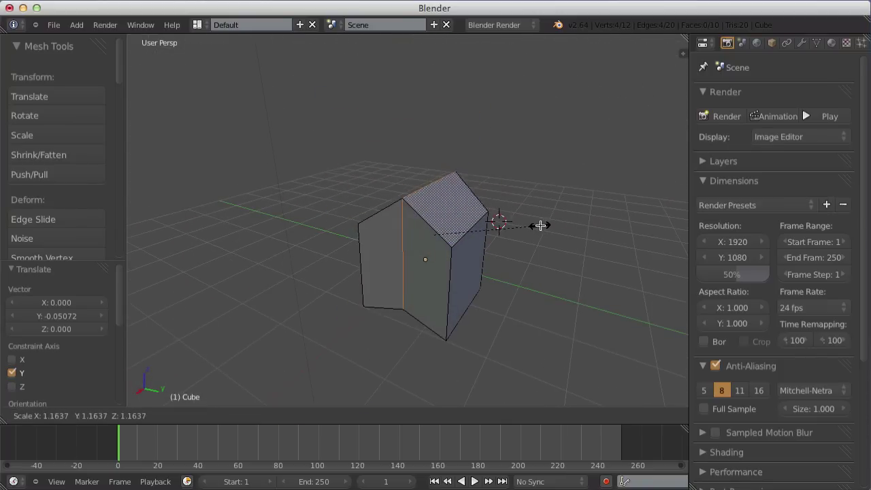
left_click(555, 204)
mouse_move(571, 202)
middle_mouse_down()
mouse_move(527, 175)
mouse_move(439, 204)
middle_mouse_up()
key("s")
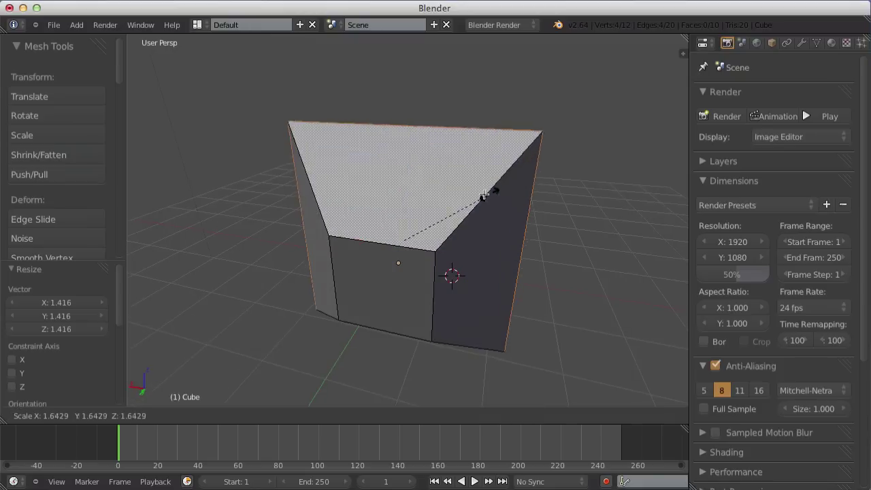
left_click(484, 228)
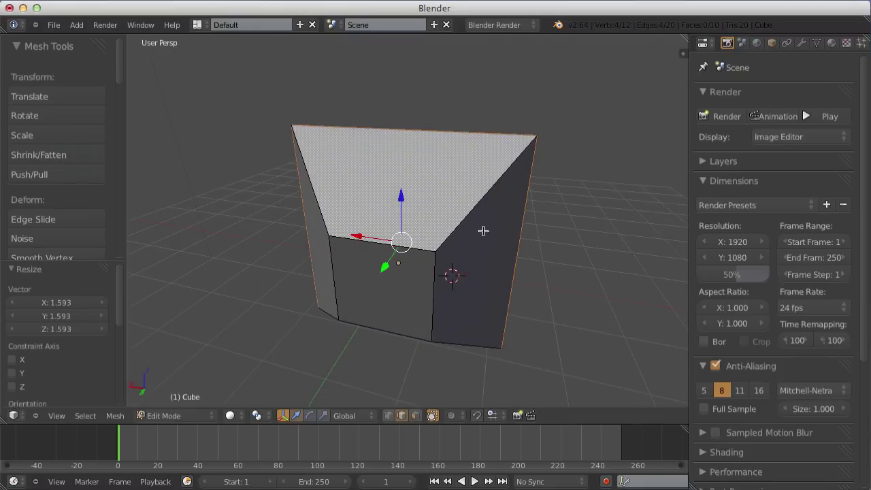
mouse_move(484, 229)
middle_mouse_down()
mouse_move(595, 268)
mouse_move(510, 227)
mouse_move(536, 222)
middle_mouse_up()
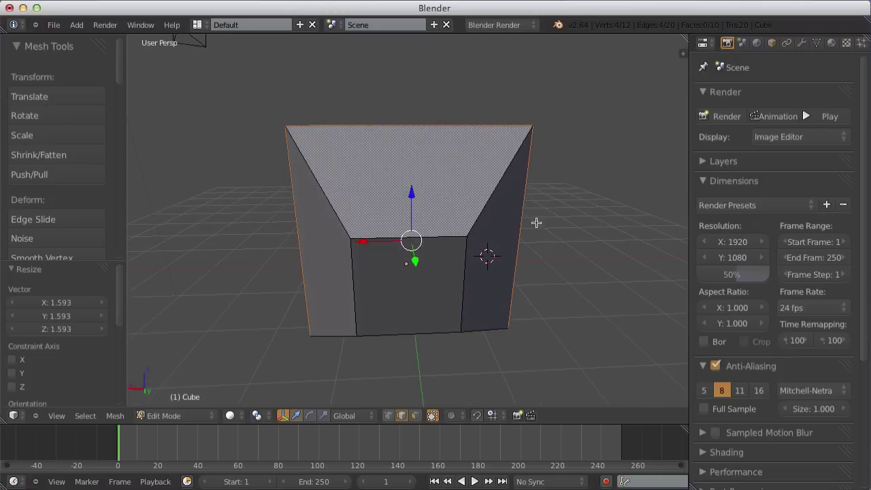
Narrow the top face to 0.513 along X and flatten it along Z.
key("s")
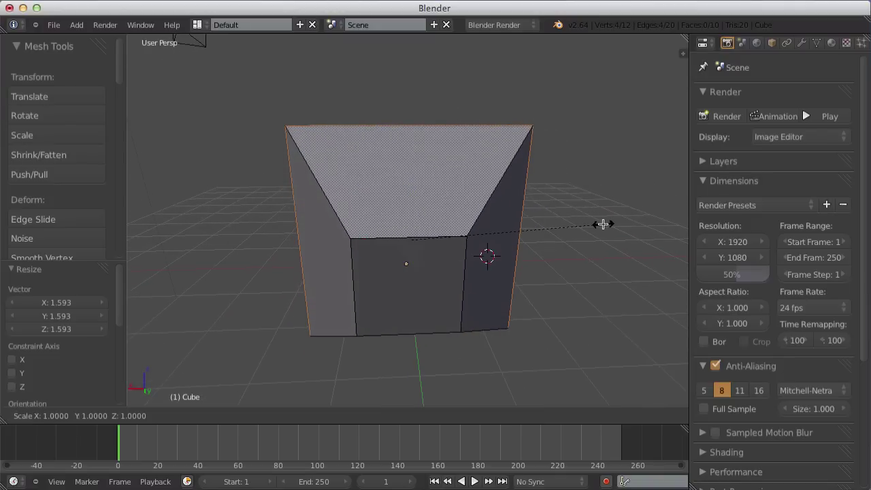
key("x")
left_click(509, 227)
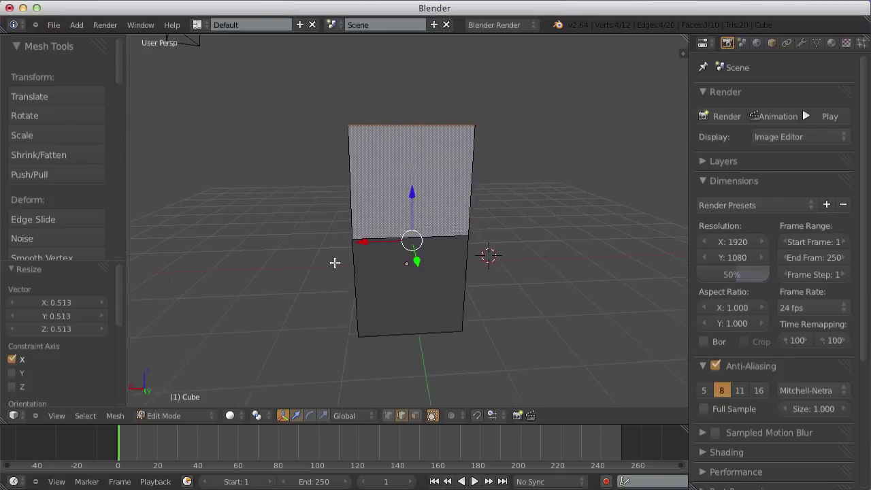
middle_click_drag(334, 261, 491, 106)
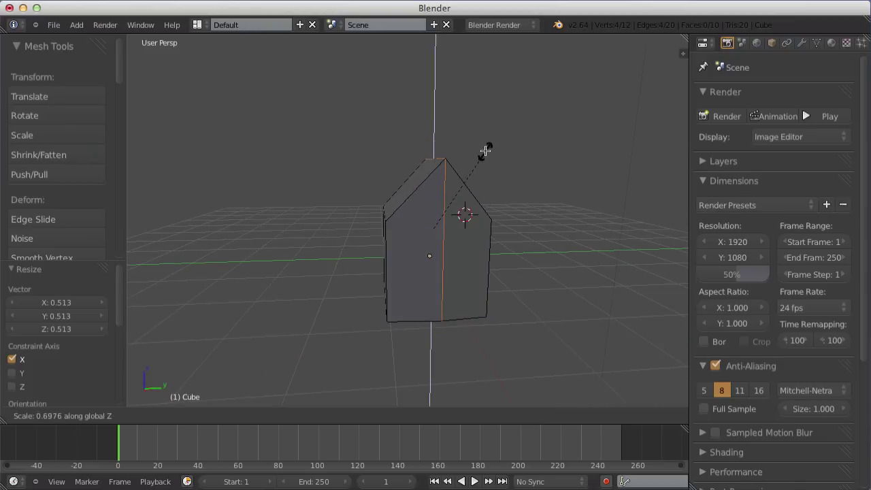
left_click(484, 149)
mouse_move(484, 152)
middle_mouse_down()
mouse_move(385, 291)
mouse_move(471, 257)
mouse_move(469, 238)
mouse_move(501, 241)
mouse_move(476, 266)
middle_mouse_up()
Stretch the top face twice along Y, ending at 3.953 for a steep gable.
key("s")
key("y")
left_click(496, 240)
key("s")
key("y")
left_click(679, 231)
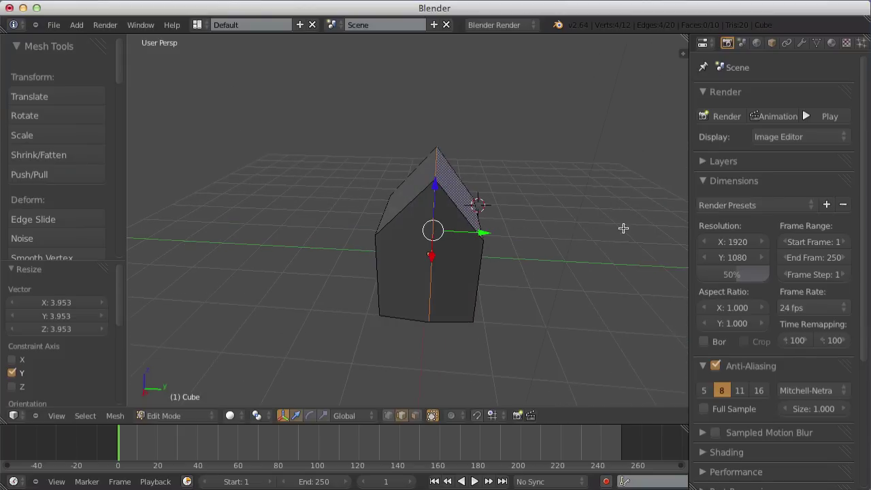
mouse_move(622, 227)
middle_mouse_down()
mouse_move(263, 320)
mouse_move(283, 241)
middle_mouse_up()
mouse_move(358, 239)
middle_mouse_down()
mouse_move(531, 354)
mouse_move(629, 322)
mouse_move(509, 323)
middle_mouse_up()
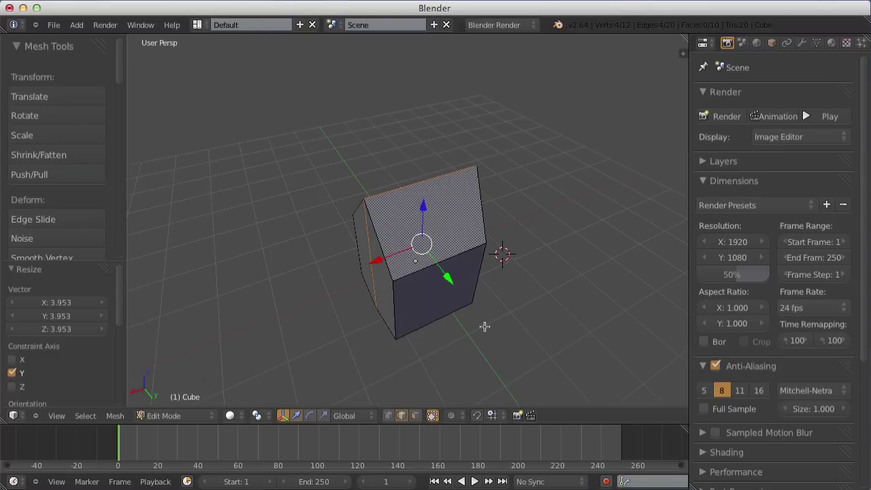
Tilt the top face with two free rotations, the second to about -30.7° in front view.
mouse_move(481, 317)
middle_mouse_down()
mouse_move(196, 268)
mouse_move(440, 279)
middle_mouse_up()
key("r")
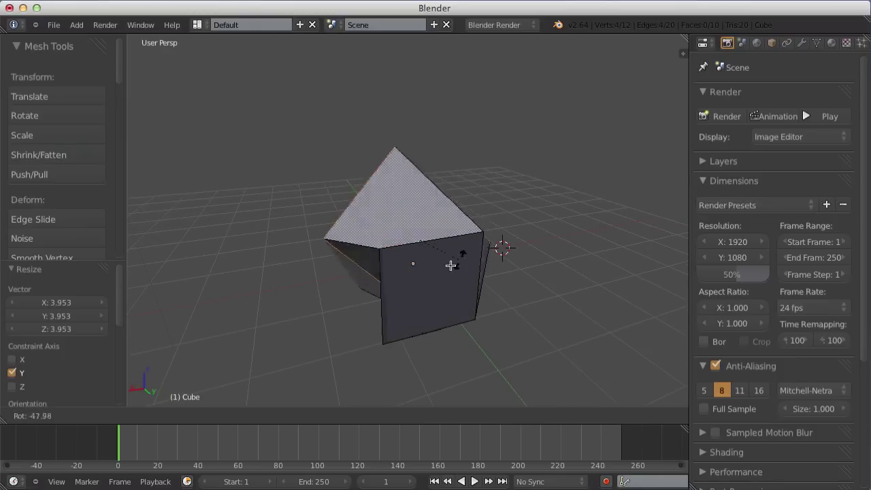
left_click(527, 285)
mouse_move(527, 285)
middle_mouse_down()
mouse_move(498, 257)
mouse_move(448, 254)
middle_mouse_up()
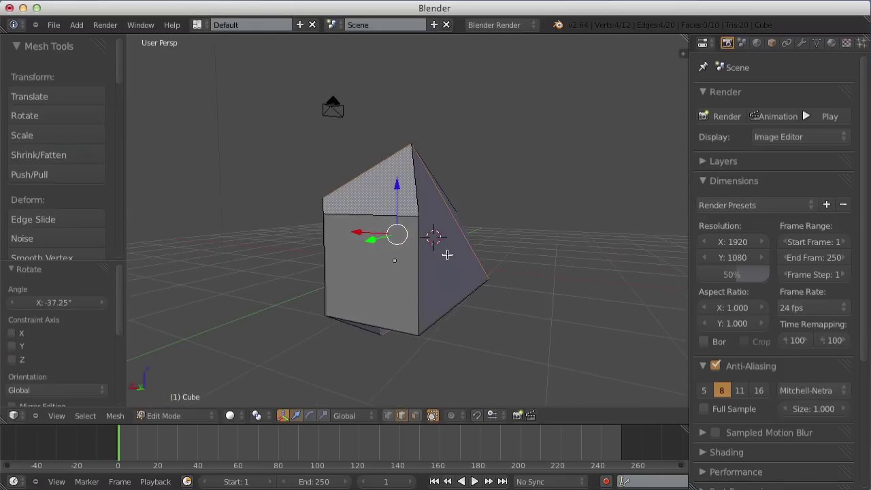
key("KP_1")
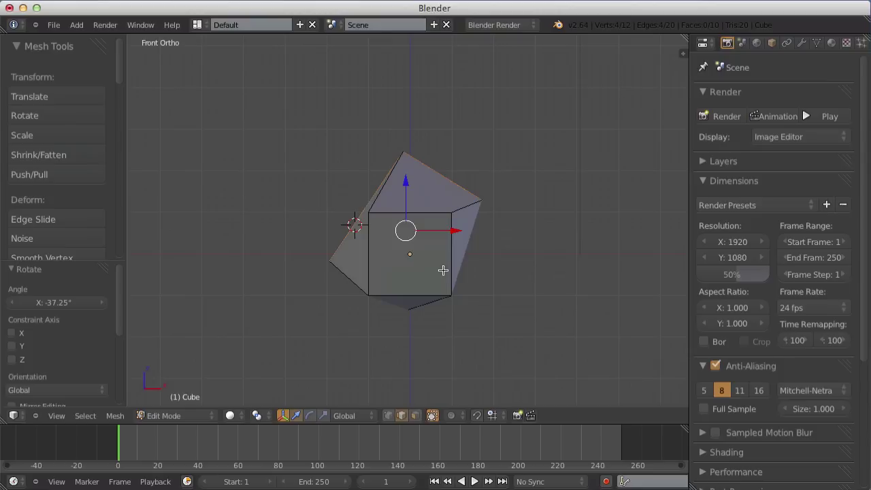
key("r")
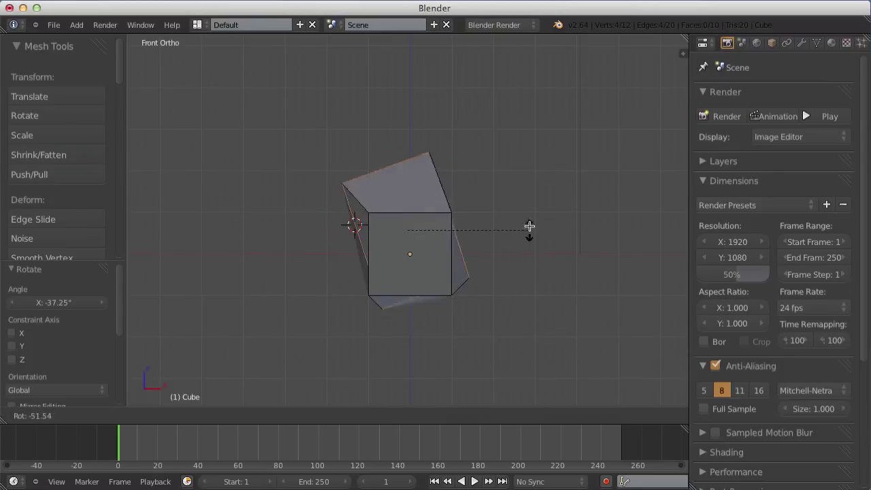
left_click(518, 283)
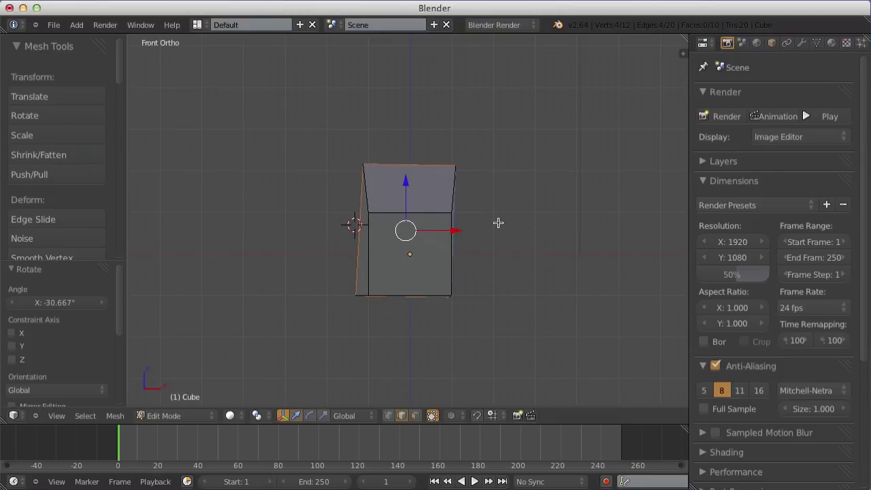
mouse_move(499, 222)
middle_mouse_down()
mouse_move(138, 271)
mouse_move(288, 267)
mouse_move(351, 282)
mouse_move(398, 277)
middle_mouse_up()
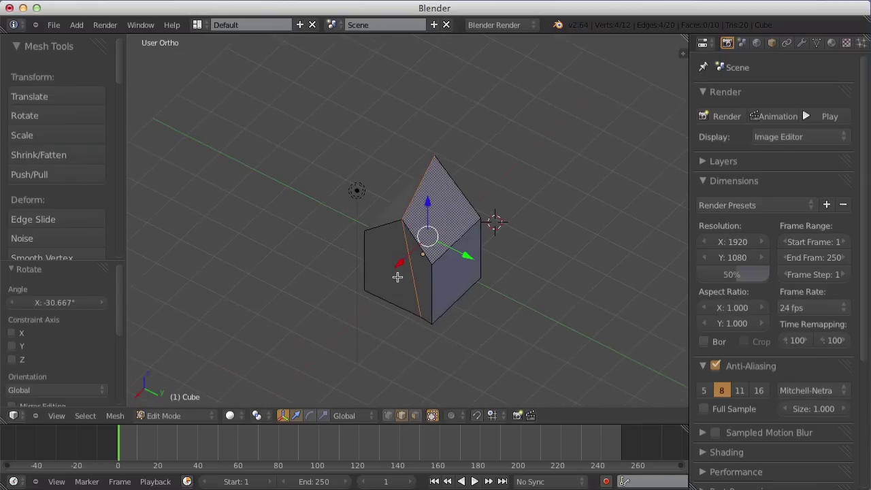
After cancelling a false start, rotate the top face about Z and then about X.
key("r")
right_click(416, 262)
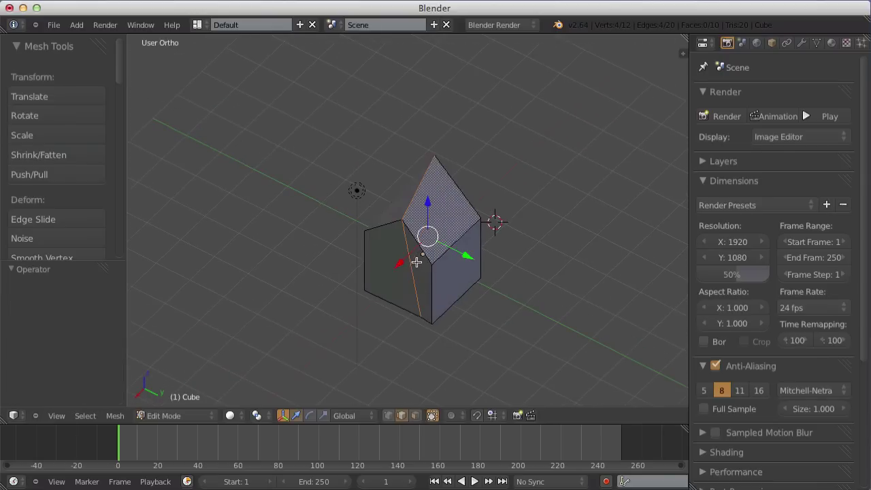
key("r")
key("z")
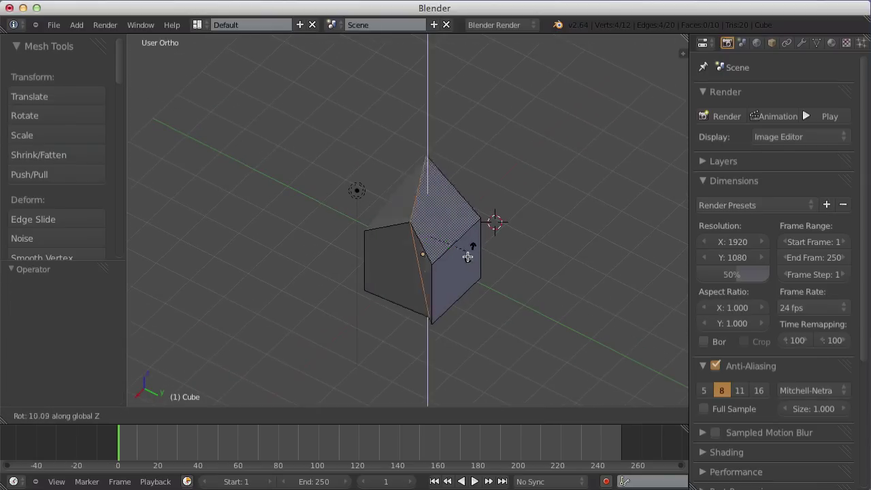
left_click(467, 257)
key("r")
key("x")
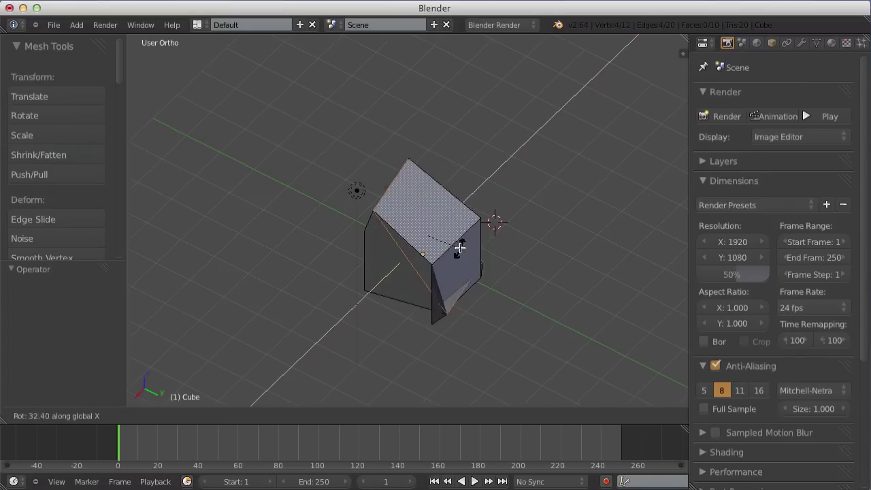
left_click(468, 328)
Give the top face a free trackball rotation, then toggle Edit Mode with Tab.
mouse_move(467, 306)
middle_mouse_down()
mouse_move(572, 226)
mouse_move(601, 262)
mouse_move(492, 279)
mouse_move(440, 272)
middle_mouse_up()
key("r")
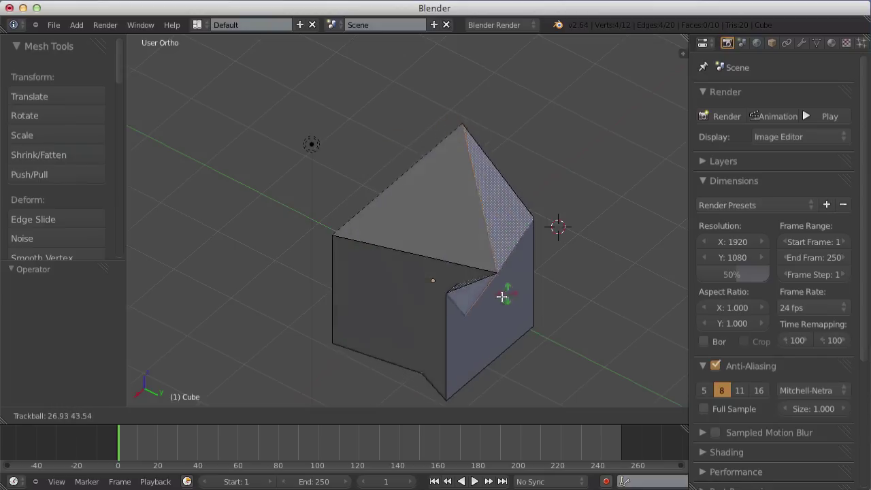
left_click(474, 285)
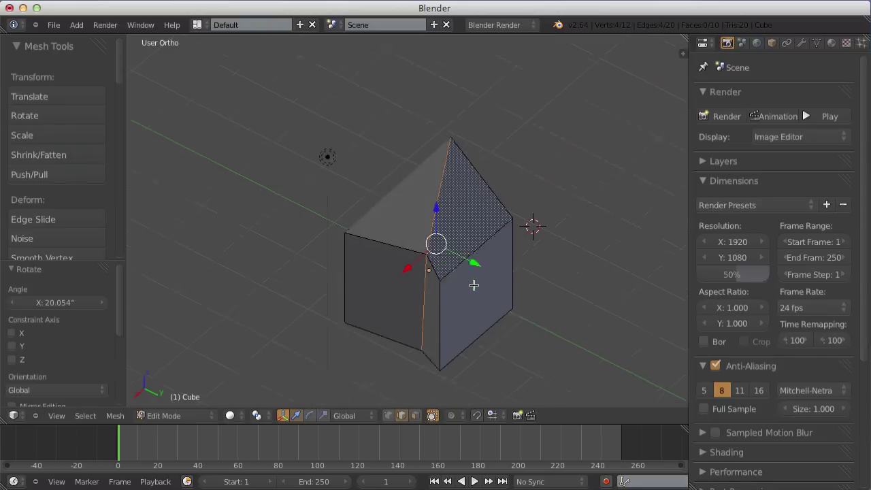
scroll(315, 298, "down", 10)
scroll(454, 288, "up", 5)
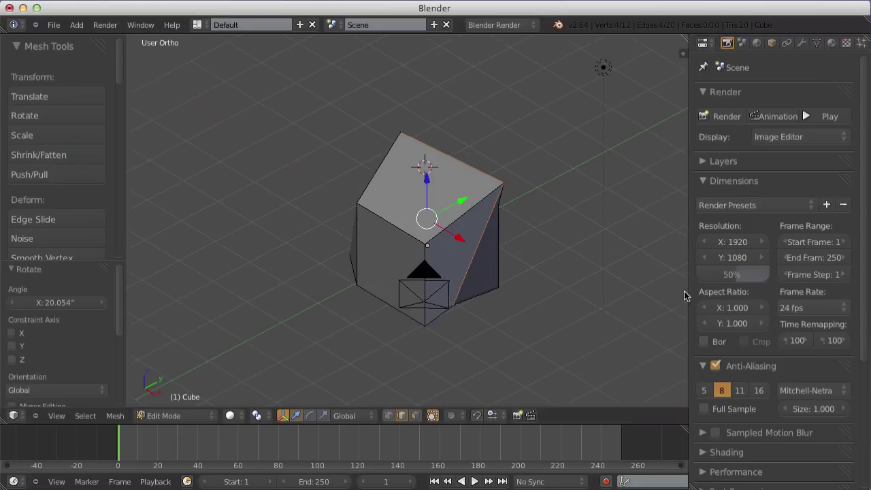
middle_click_drag(686, 295, 512, 264)
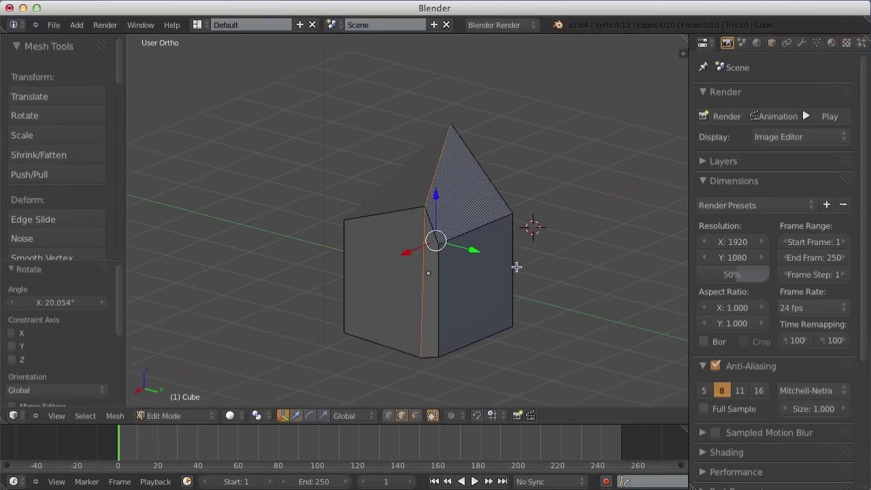
key("Tab")
key("Tab")
Clear the selection and orbit around the house to inspect it from several angles.
key("a")
scroll(514, 287, "down", 4)
mouse_move(515, 288)
middle_mouse_down()
mouse_move(424, 218)
mouse_move(338, 314)
middle_mouse_up()
middle_click_drag(439, 308, 560, 302)
scroll(550, 297, "up", 5)
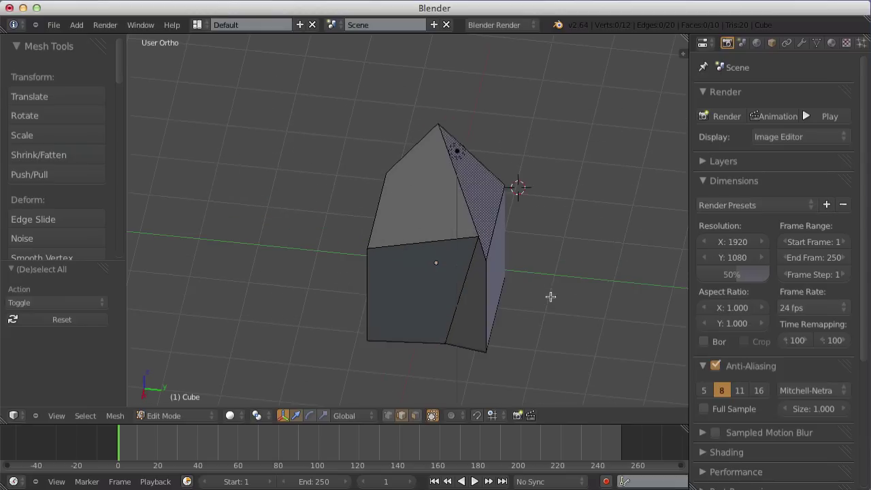
scroll(599, 309, "down", 5)
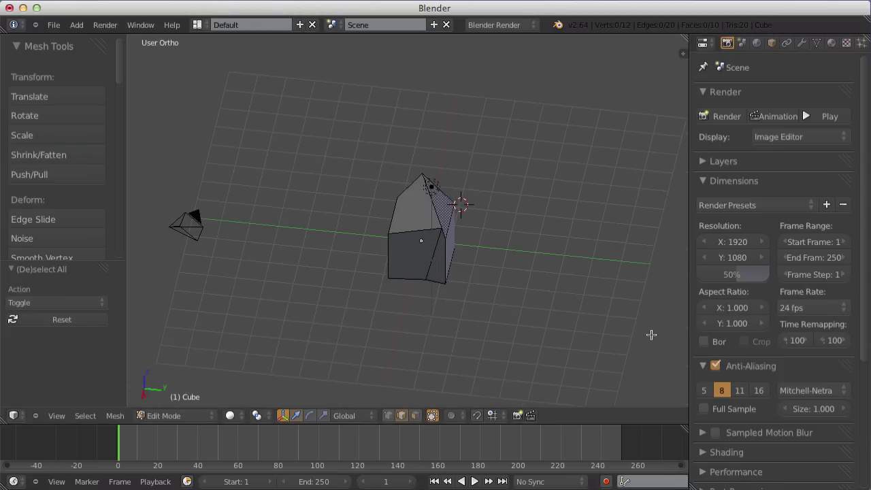
mouse_move(598, 310)
middle_mouse_down()
mouse_move(510, 268)
mouse_move(298, 312)
mouse_move(318, 300)
middle_mouse_up()
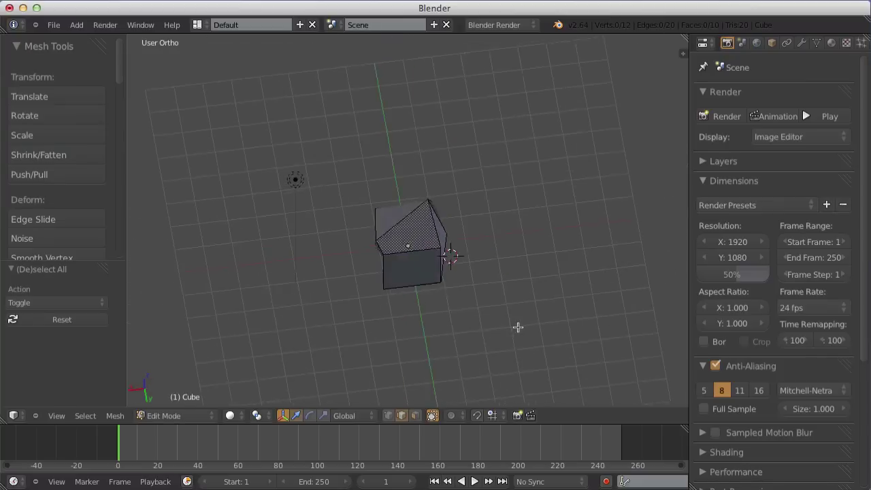
middle_click_drag(518, 327, 591, 299)
scroll(588, 273, "up", 1)
scroll(570, 279, "up", 2)
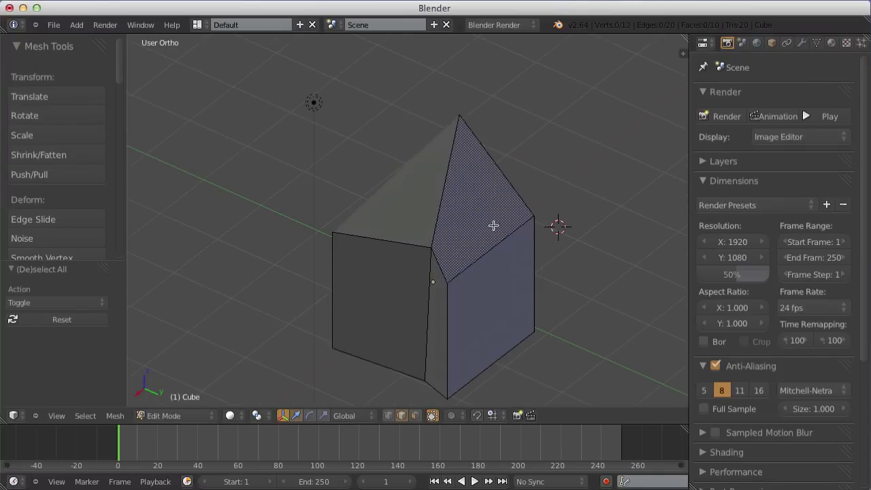
mouse_move(487, 306)
middle_mouse_down()
mouse_move(508, 296)
mouse_move(383, 152)
mouse_move(358, 186)
mouse_move(377, 199)
middle_mouse_up()
Cut an edge loop through the centre of the house's walls and roof.
key("ctrl+r")
left_click(386, 204)
left_click(391, 208)
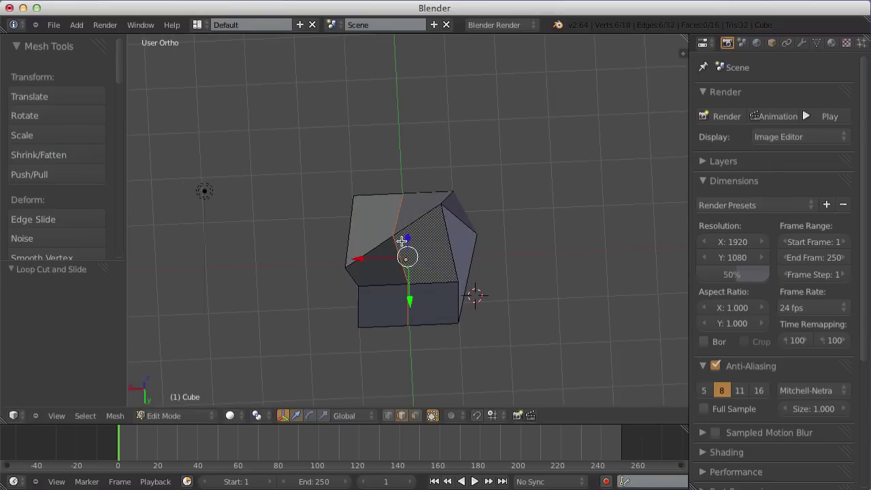
mouse_move(407, 249)
middle_mouse_down()
mouse_move(504, 275)
mouse_move(626, 225)
mouse_move(570, 138)
mouse_move(453, 132)
mouse_move(372, 184)
mouse_move(384, 132)
mouse_move(441, 311)
mouse_move(393, 294)
mouse_move(408, 204)
mouse_move(383, 333)
middle_mouse_up()
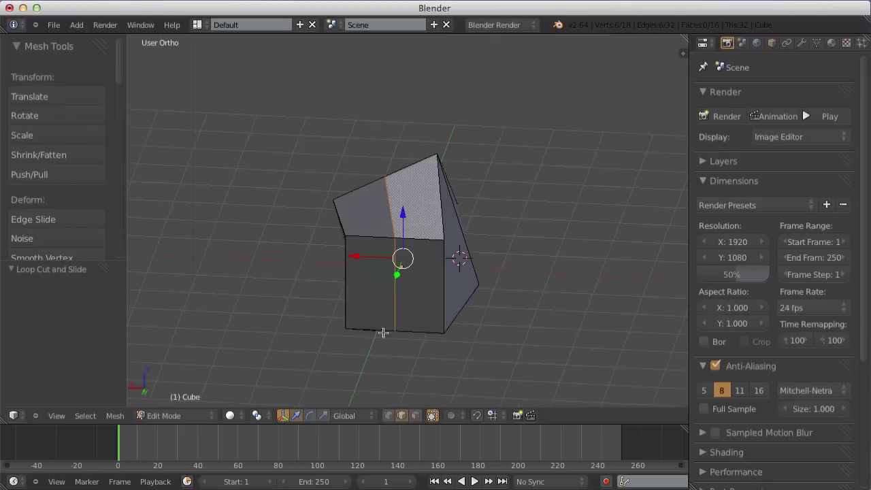
key("a")
mouse_move(431, 311)
middle_mouse_down()
mouse_move(414, 193)
mouse_move(497, 195)
mouse_move(434, 278)
mouse_move(411, 279)
middle_mouse_up()
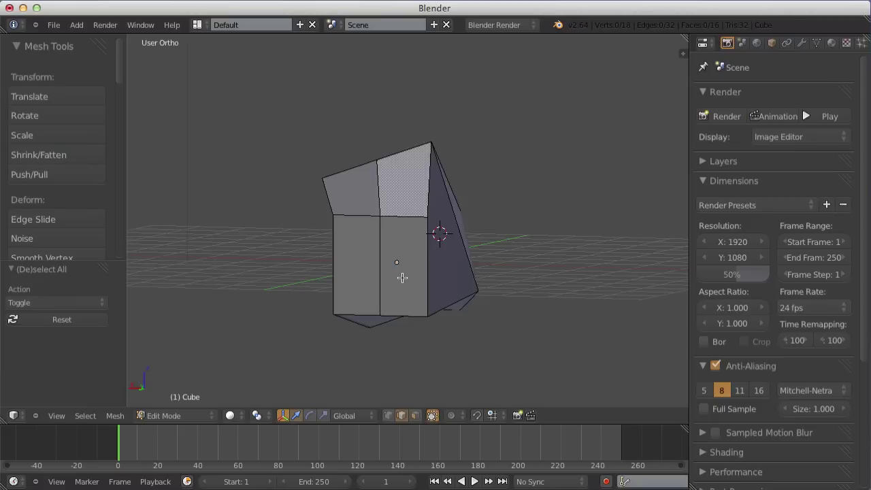
mouse_move(380, 222)
middle_mouse_down()
mouse_move(482, 253)
mouse_move(463, 227)
mouse_move(415, 237)
middle_mouse_up()
Select the new loop edges on the roof and front wall.
key("a")
right_click(415, 237)
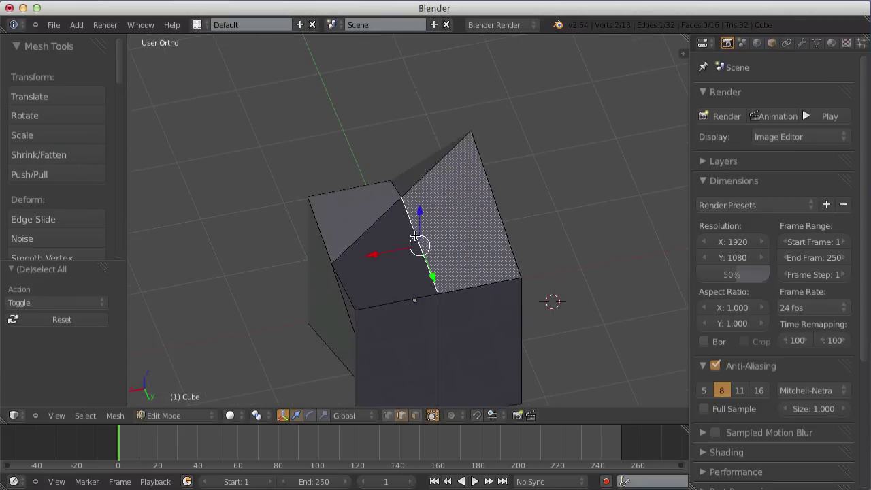
mouse_move(346, 256)
middle_mouse_down()
mouse_move(466, 311)
mouse_move(442, 235)
mouse_move(374, 255)
mouse_move(462, 159)
middle_mouse_up()
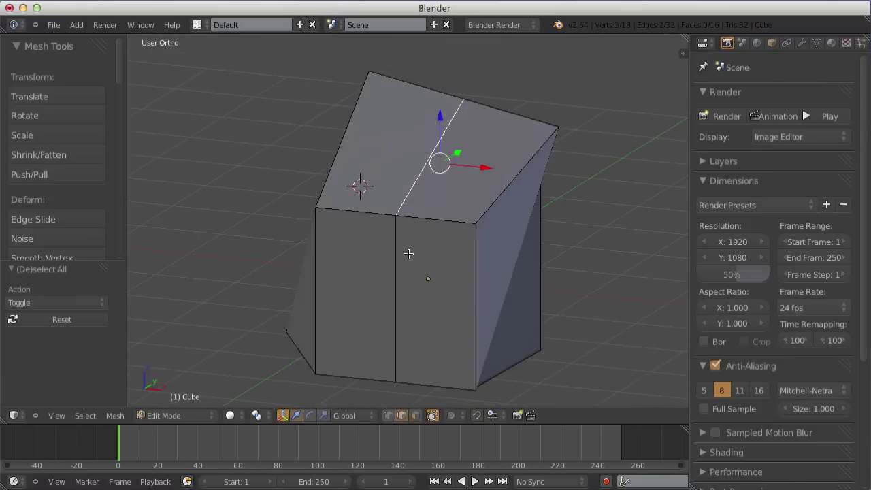
right_click(408, 254, "shift")
mouse_move(409, 254)
middle_mouse_down()
mouse_move(351, 265)
mouse_move(345, 381)
mouse_move(397, 356)
mouse_move(402, 173)
middle_mouse_up()
right_click(390, 367, "shift")
scroll(429, 165, "down", 3)
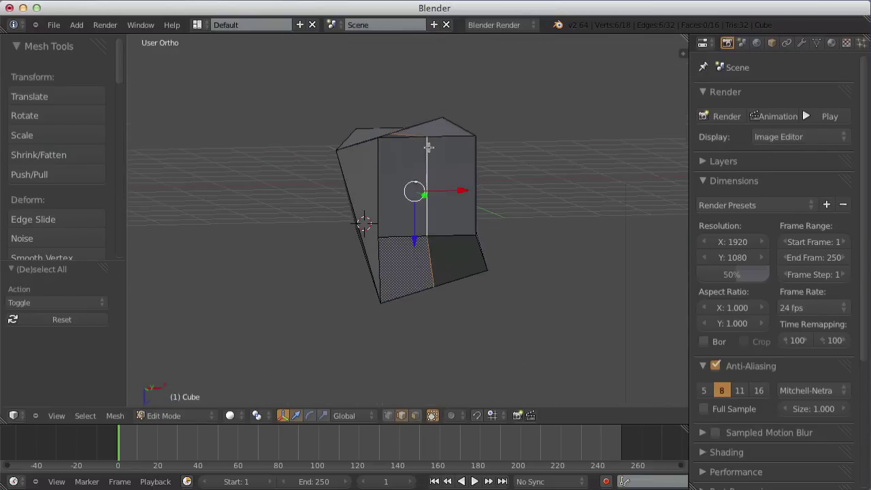
mouse_move(428, 110)
middle_mouse_down()
mouse_move(483, 397)
mouse_move(475, 302)
mouse_move(394, 328)
middle_mouse_up()
mouse_move(424, 253)
middle_mouse_down()
mouse_move(388, 288)
mouse_move(458, 182)
middle_mouse_up()
middle_click_drag(432, 220, 285, 199)
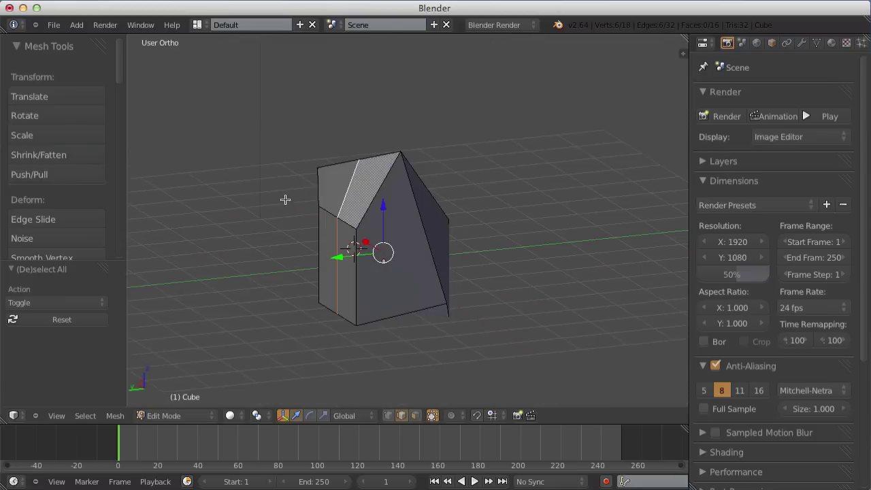
mouse_move(488, 181)
middle_mouse_down()
mouse_move(608, 229)
mouse_move(510, 232)
middle_mouse_up()
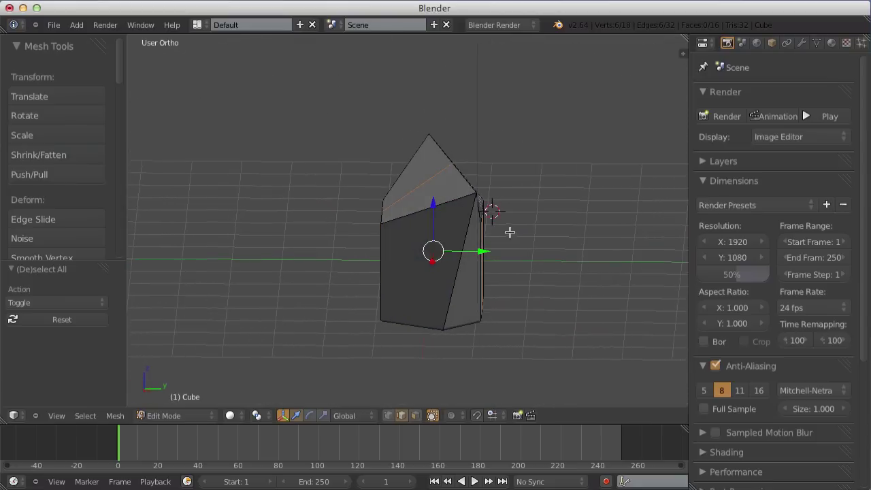
In edge select mode, shift the selected top edges with three moves.
key("ctrl+Tab")
left_click(488, 168)
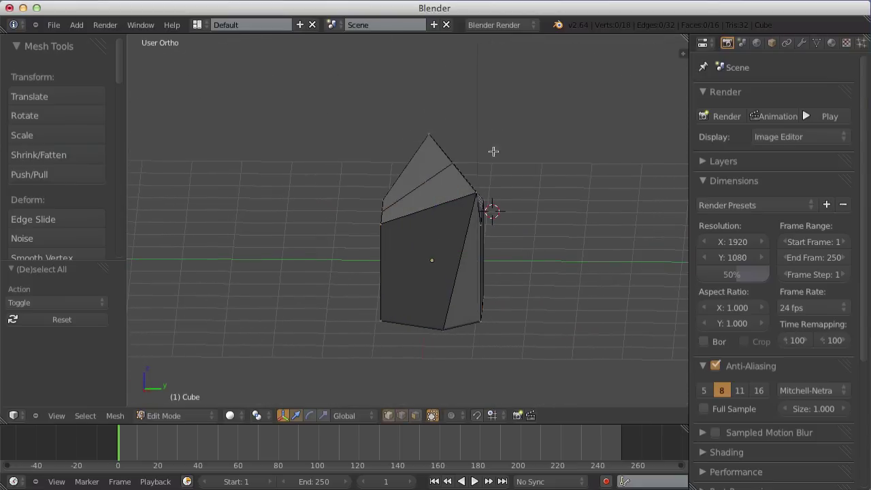
key("g")
left_click(488, 208)
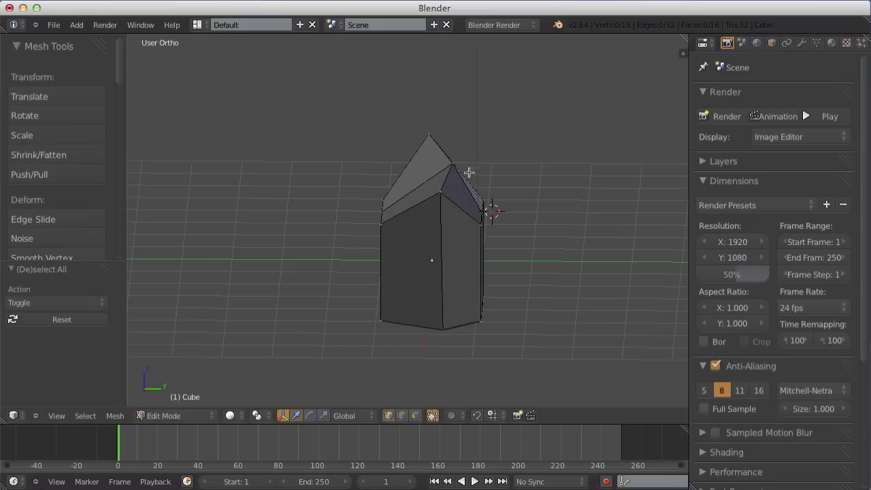
mouse_move(488, 208)
middle_mouse_down()
mouse_move(440, 165)
mouse_move(465, 258)
mouse_move(479, 121)
middle_mouse_up()
key("g")
left_click(447, 171)
key("g")
left_click(443, 181)
mouse_move(438, 233)
middle_mouse_down()
mouse_move(464, 117)
mouse_move(443, 257)
mouse_move(515, 288)
mouse_move(532, 230)
mouse_move(476, 279)
mouse_move(474, 303)
middle_mouse_up()
Scale the selected edges twice along the Y axis.
key("s")
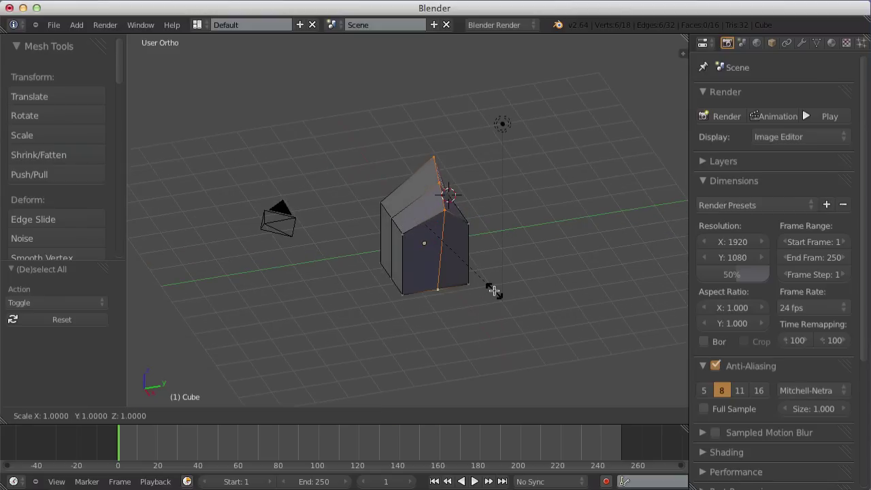
key("y")
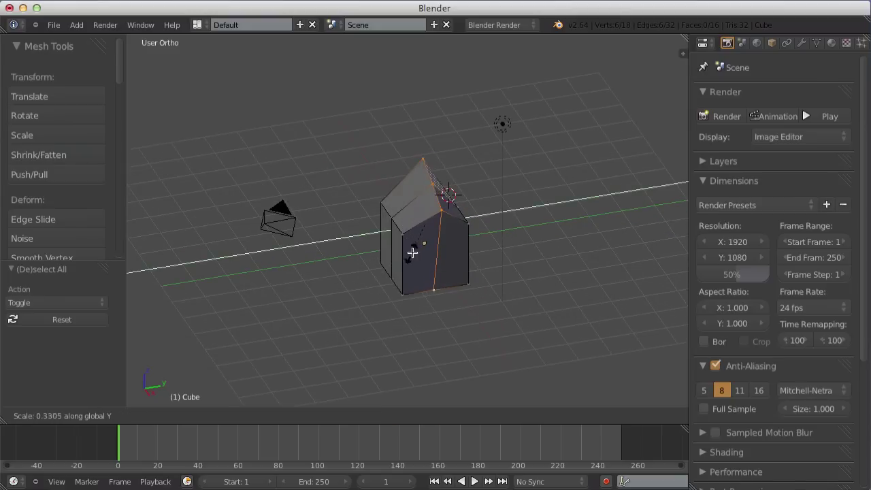
left_click(379, 257)
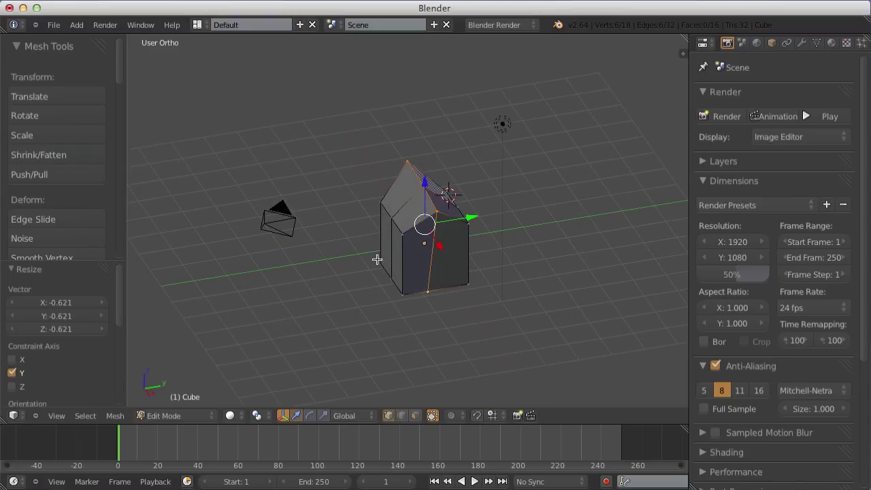
mouse_move(379, 259)
middle_mouse_down()
mouse_move(461, 245)
mouse_move(511, 194)
middle_mouse_up()
key("s")
key("y")
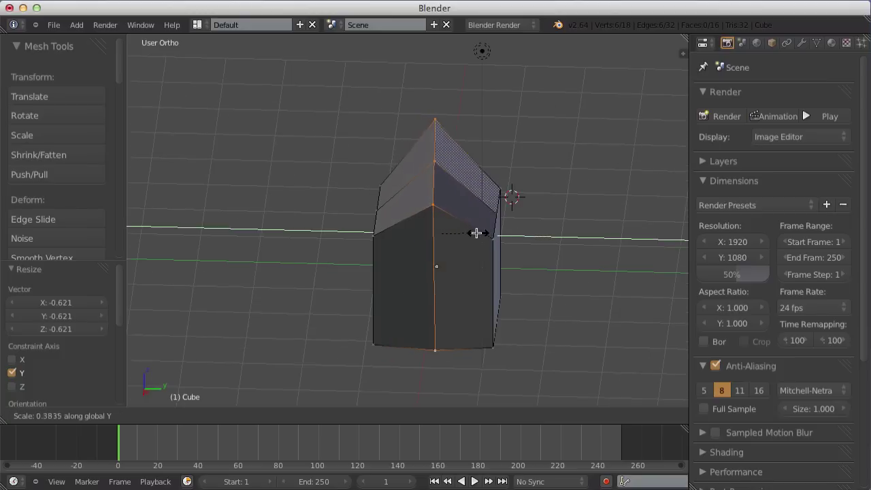
left_click(447, 229)
mouse_move(447, 228)
middle_mouse_down()
mouse_move(474, 229)
mouse_move(241, 222)
mouse_move(400, 191)
mouse_move(531, 227)
mouse_move(632, 210)
mouse_move(622, 239)
mouse_move(505, 269)
mouse_move(565, 305)
mouse_move(568, 200)
mouse_move(546, 208)
mouse_move(514, 243)
middle_mouse_up()
Flatten the middle edge loop to 0 along Y and clear the selection.
right_click(442, 221, "alt")
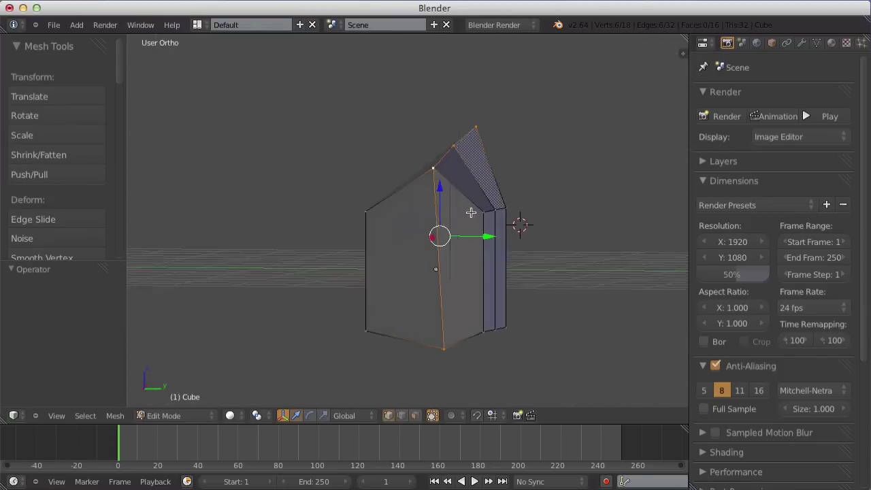
mouse_move(472, 208)
middle_mouse_down()
mouse_move(107, 220)
mouse_move(211, 243)
middle_mouse_up()
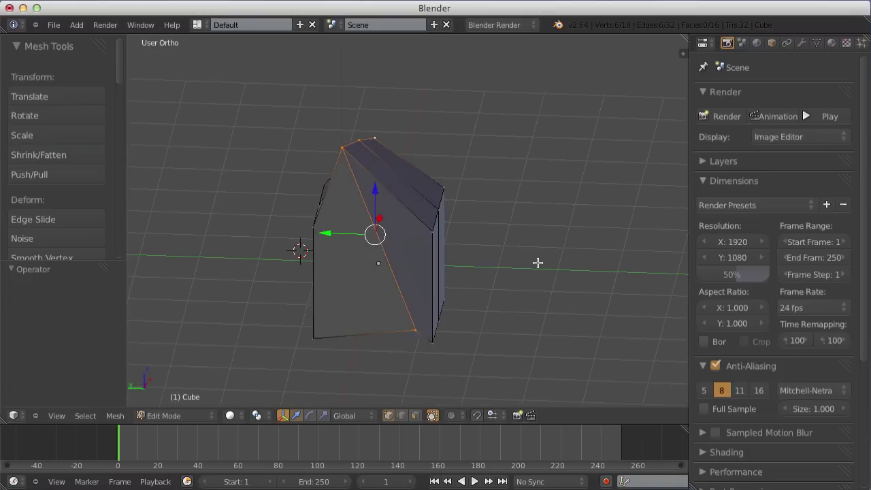
key("s")
key("y")
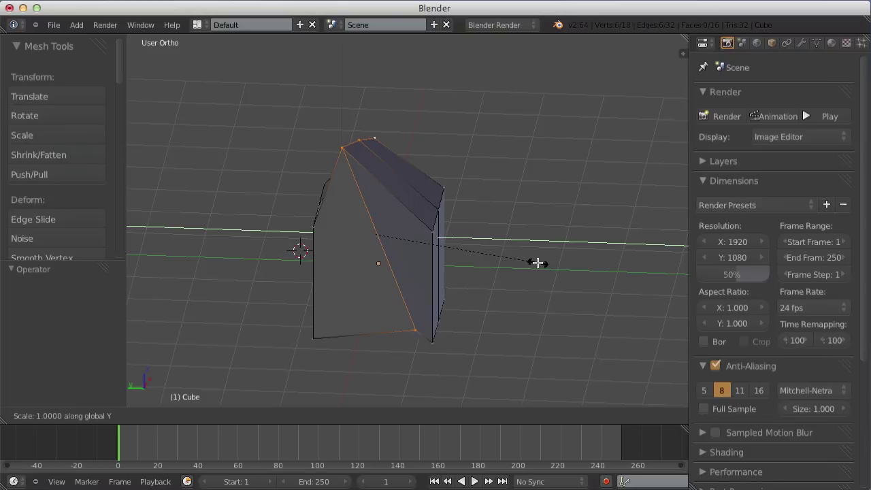
type("0")
key("Return")
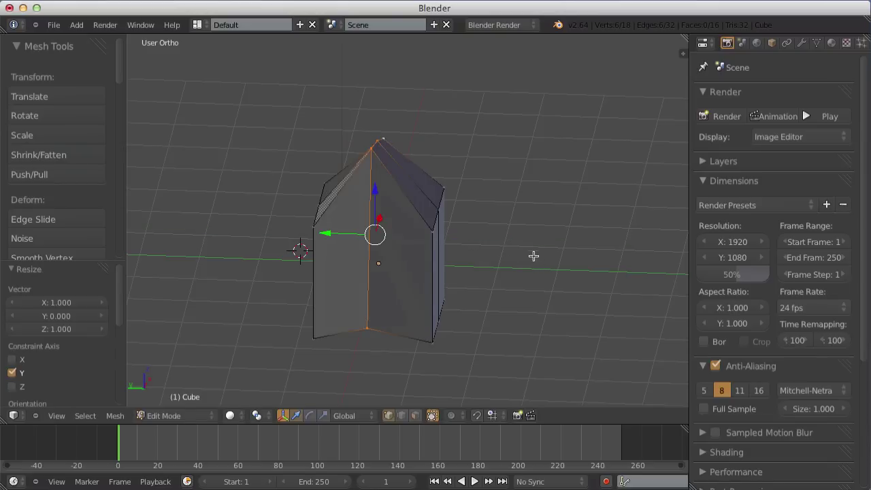
mouse_move(533, 255)
middle_mouse_down()
mouse_move(342, 265)
mouse_move(274, 247)
mouse_move(212, 193)
mouse_move(318, 221)
middle_mouse_up()
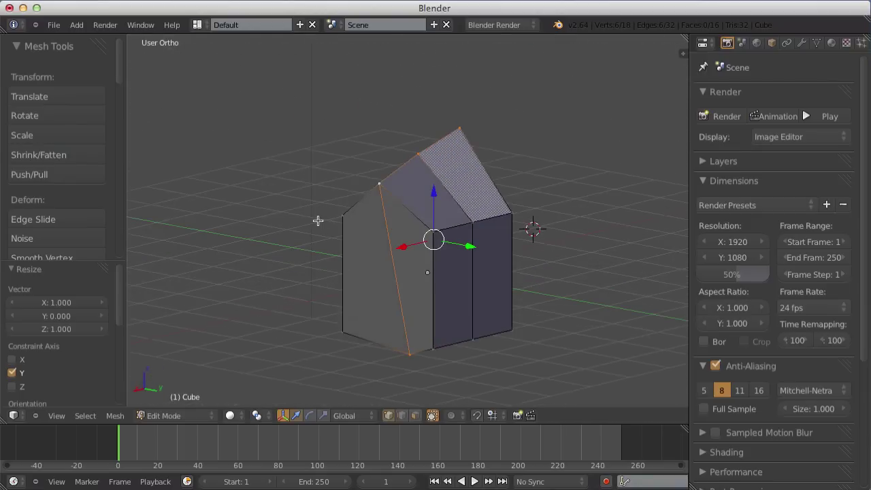
key("a")
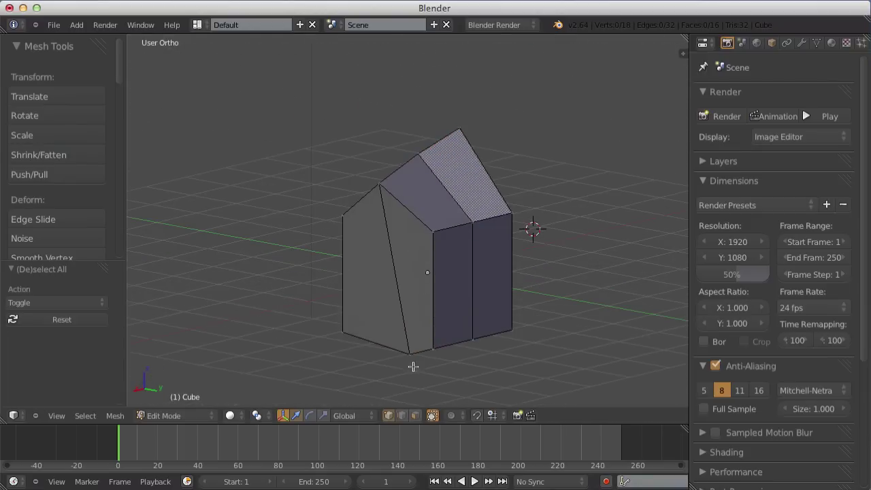
mouse_move(413, 367)
middle_mouse_down()
mouse_move(443, 351)
mouse_move(455, 286)
middle_mouse_up()
Switch to face select and try a 90° Z rotation of a face, then undo it.
key("ctrl+Tab")
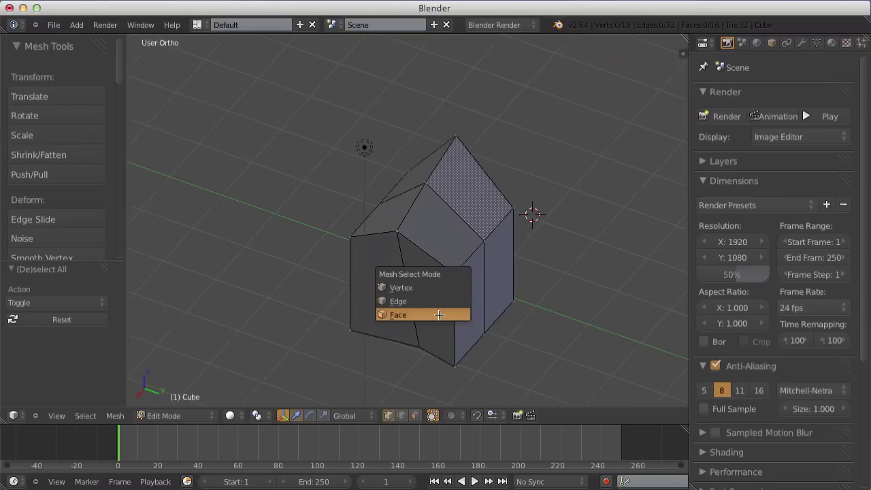
left_click(439, 315)
mouse_move(568, 243)
middle_mouse_down()
mouse_move(537, 270)
mouse_move(245, 231)
mouse_move(299, 248)
mouse_move(554, 252)
mouse_move(514, 230)
mouse_move(409, 285)
mouse_move(446, 301)
mouse_move(511, 266)
mouse_move(469, 272)
mouse_move(429, 261)
middle_mouse_up()
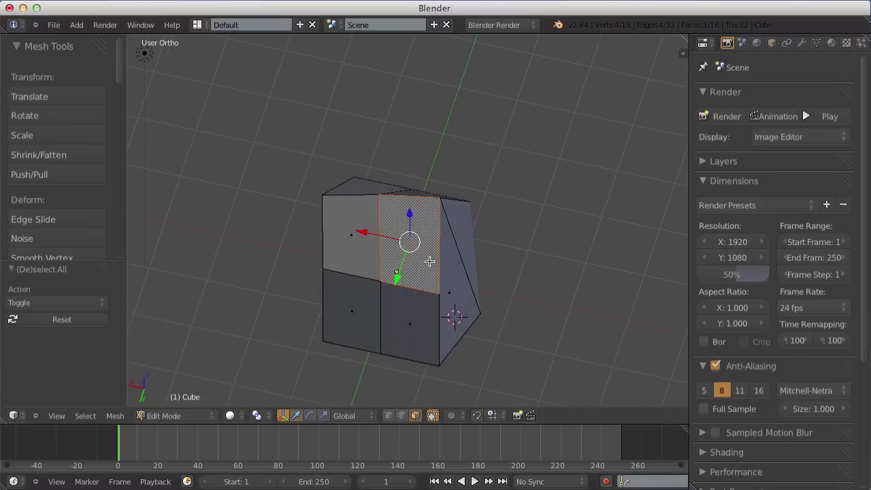
key("r")
key("z")
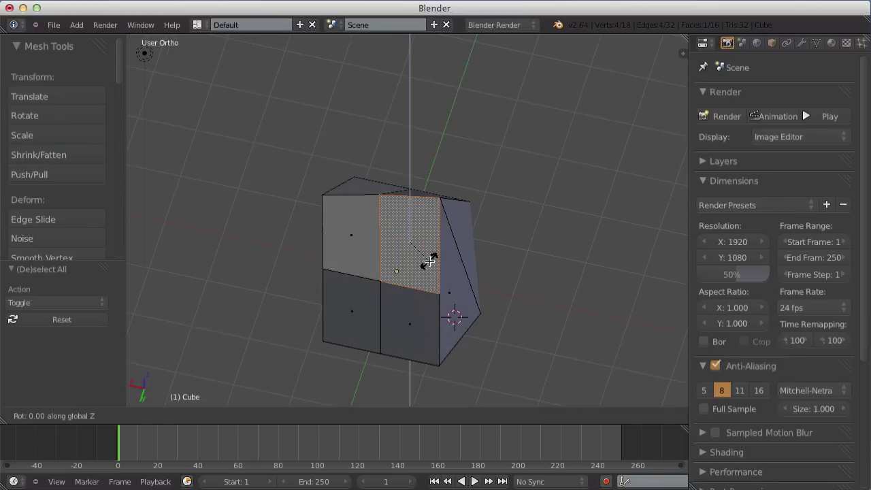
type("90")
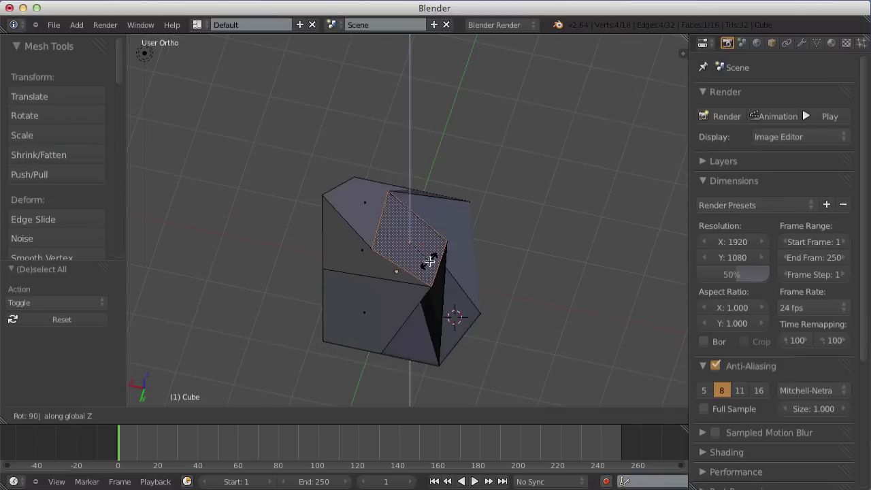
key("Return")
mouse_move(451, 144)
middle_mouse_down()
mouse_move(380, 193)
mouse_move(372, 279)
middle_mouse_up()
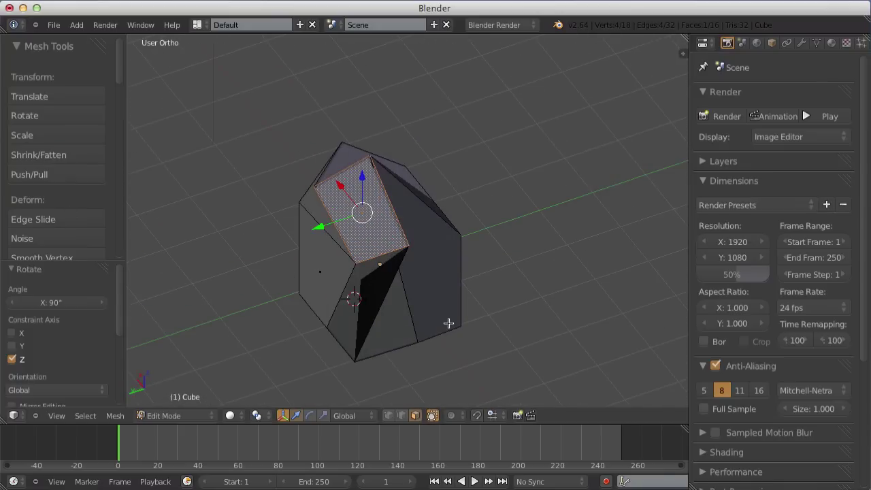
key("ctrl+z")
Flatten the roof slope and side wall faces on one side to 0 along X.
key("a")
mouse_move(463, 244)
middle_mouse_down()
mouse_move(163, 214)
mouse_move(286, 227)
mouse_move(445, 202)
mouse_move(416, 196)
mouse_move(235, 262)
mouse_move(302, 252)
mouse_move(307, 260)
mouse_move(356, 233)
middle_mouse_up()
right_click(416, 198)
right_click(385, 213, "shift")
key("s")
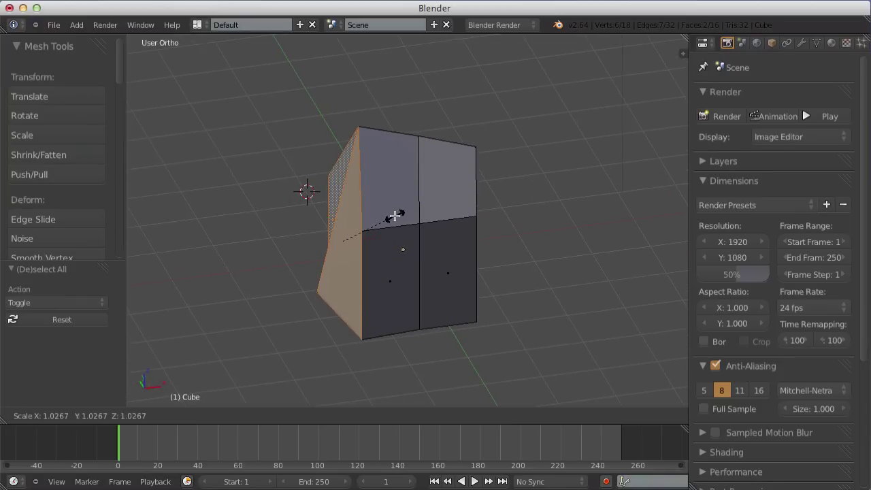
left_click(394, 216)
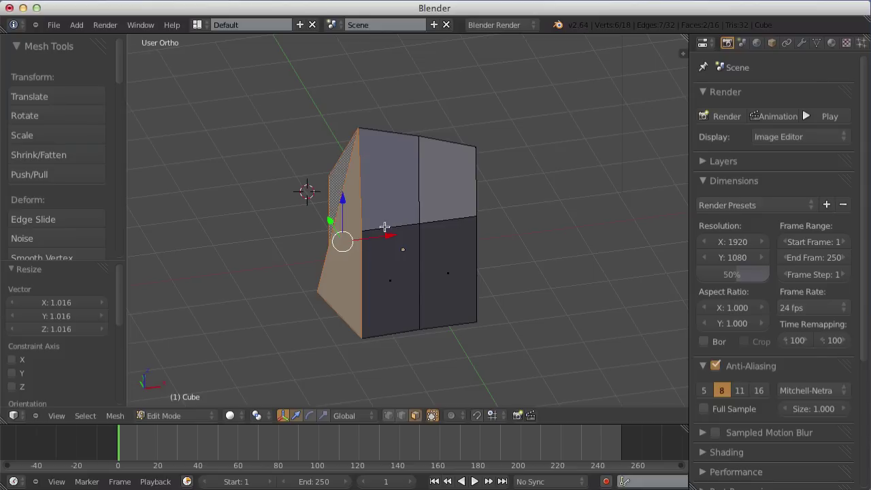
left_click_drag(385, 239, 388, 237)
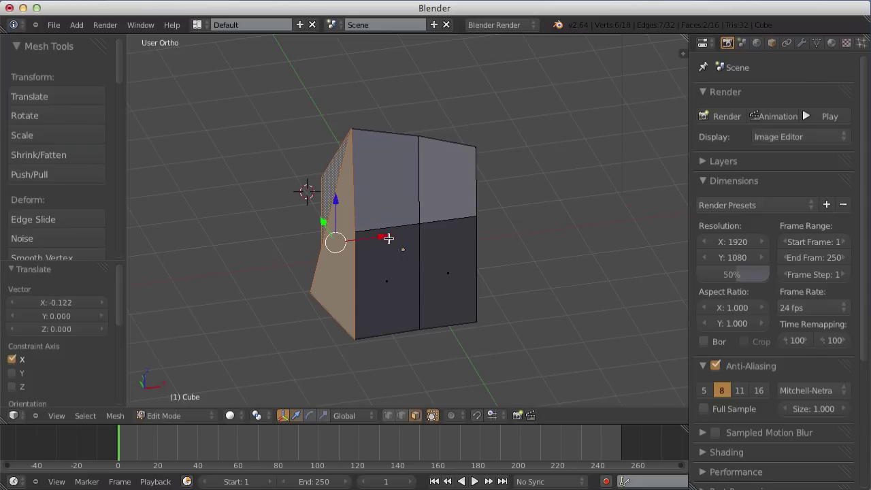
type("sx")
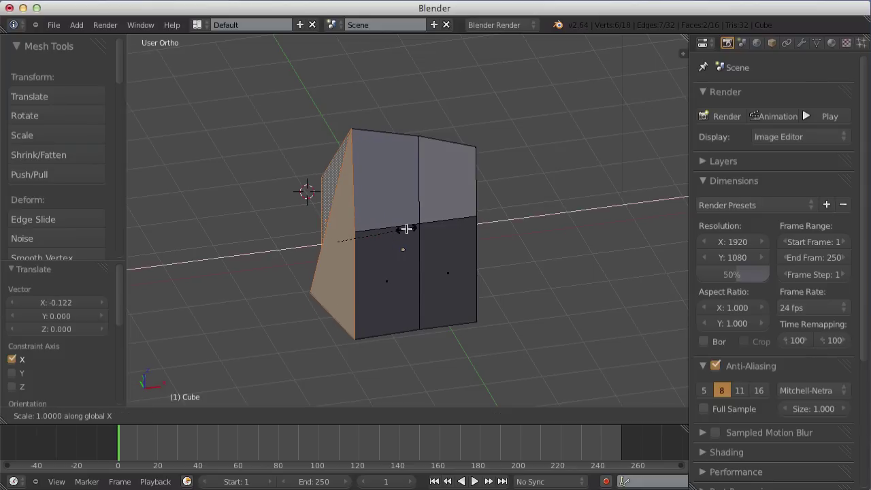
type("0")
key("Return")
key("a")
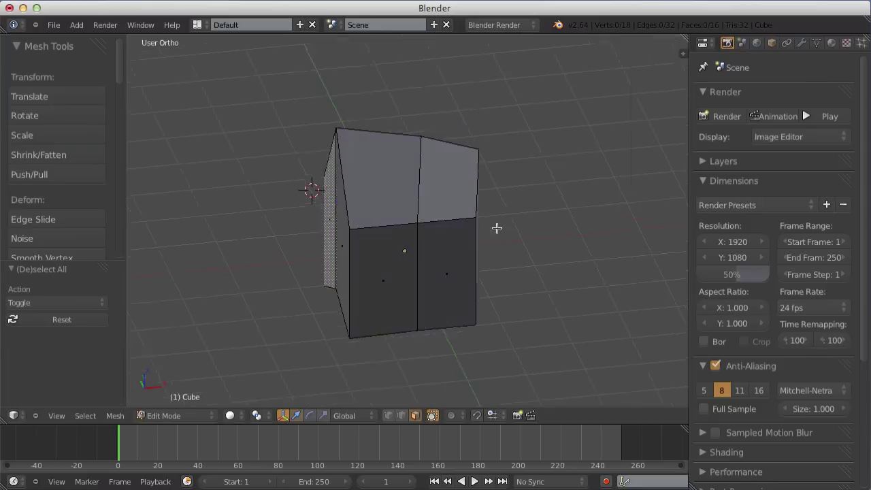
Flatten the two side faces on the other side of the house to 0 along X.
middle_click_drag(498, 230, 386, 206)
right_click(473, 245)
right_click(476, 245, "shift")
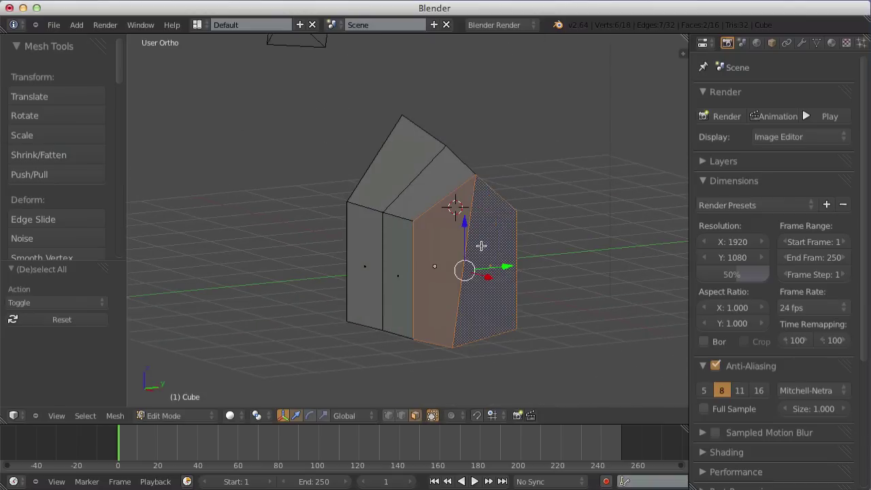
middle_click_drag(528, 234, 449, 258)
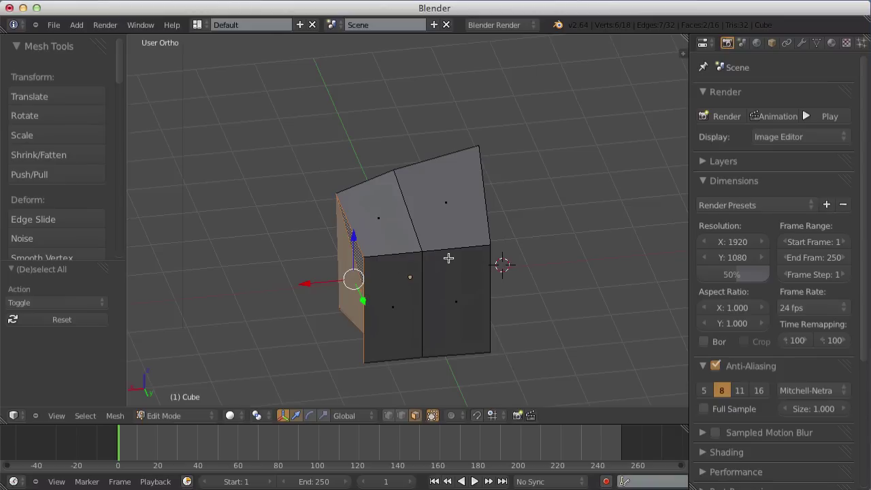
type("sx0")
key("Return")
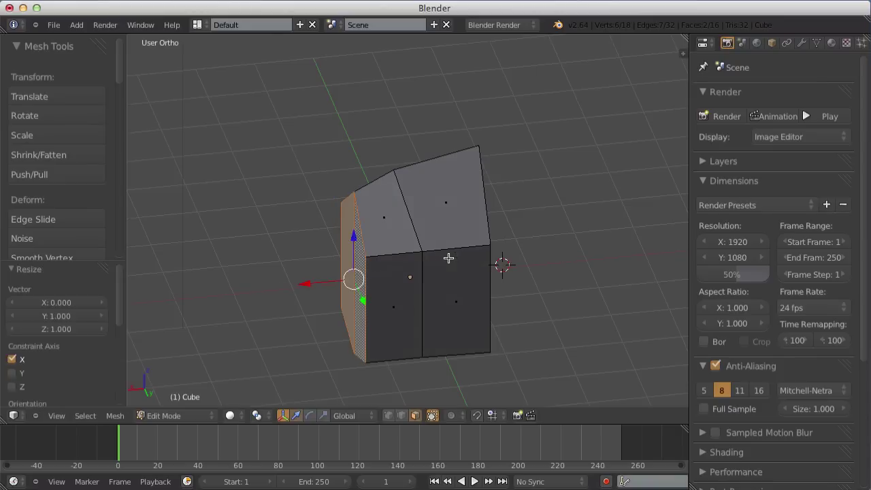
key("a")
Flatten the four bottom faces to 0 along Z into a level base.
middle_click_drag(400, 237, 373, 58)
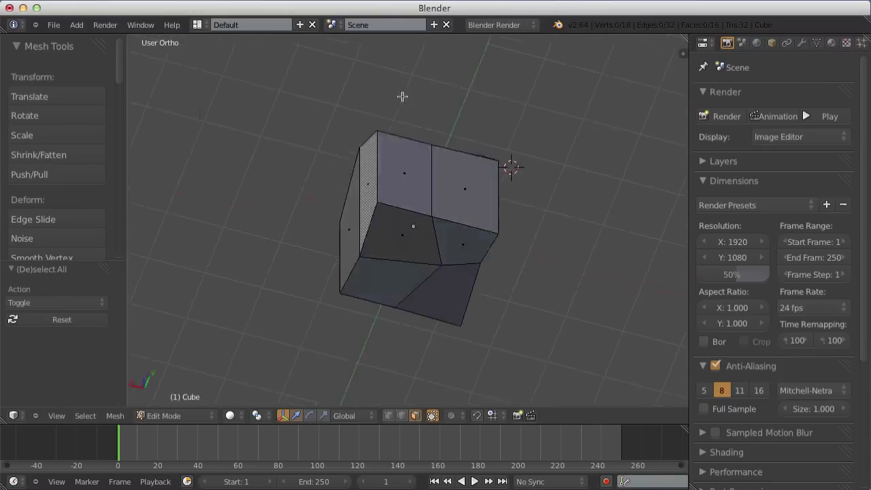
right_click(366, 208)
right_click(385, 244, "shift")
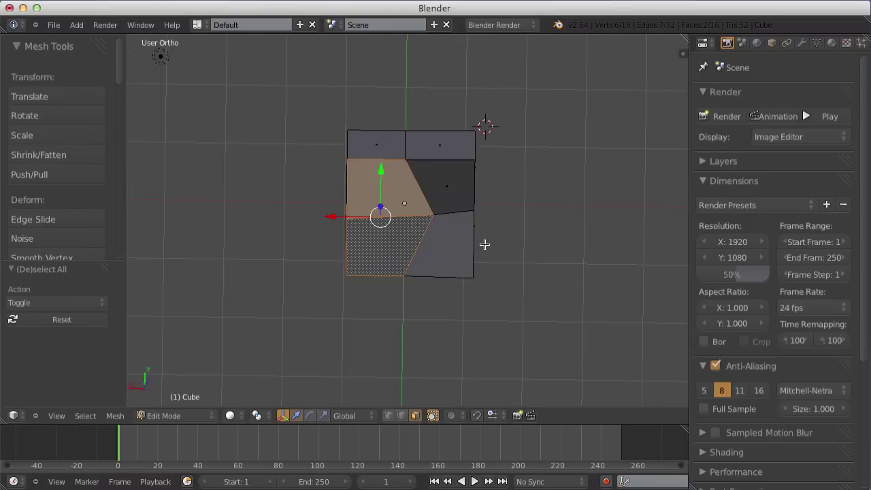
right_click(457, 248, "shift")
right_click(455, 184, "shift")
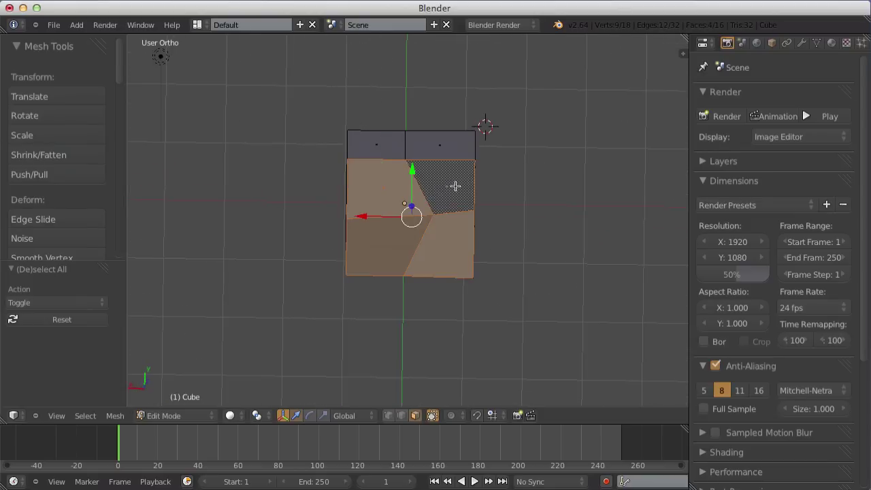
mouse_move(518, 204)
middle_mouse_down()
mouse_move(476, 203)
mouse_move(475, 275)
middle_mouse_up()
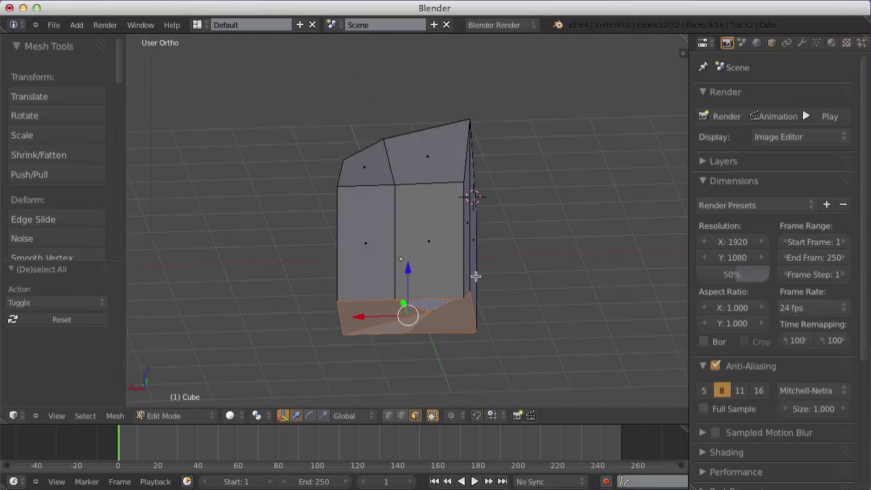
key("s")
type("z")
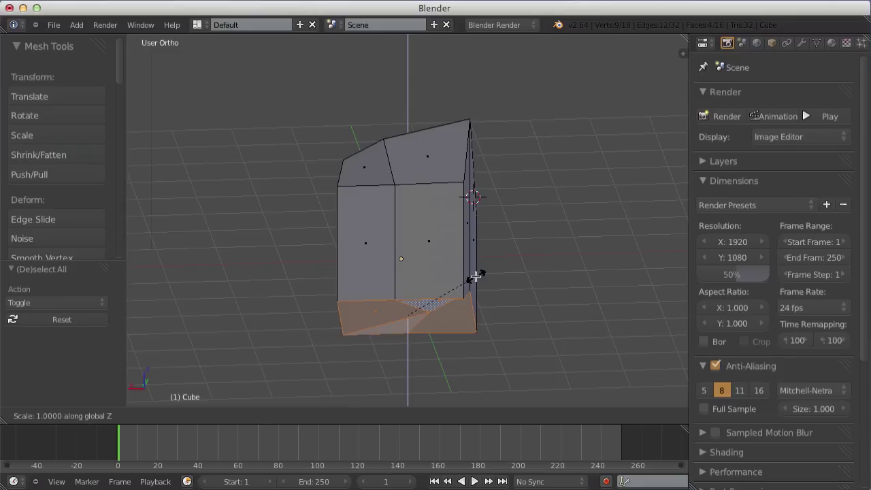
type("0")
key("Return")
key("a")
Switch to edge select and select the wall's middle edge loop.
key("ctrl+Tab")
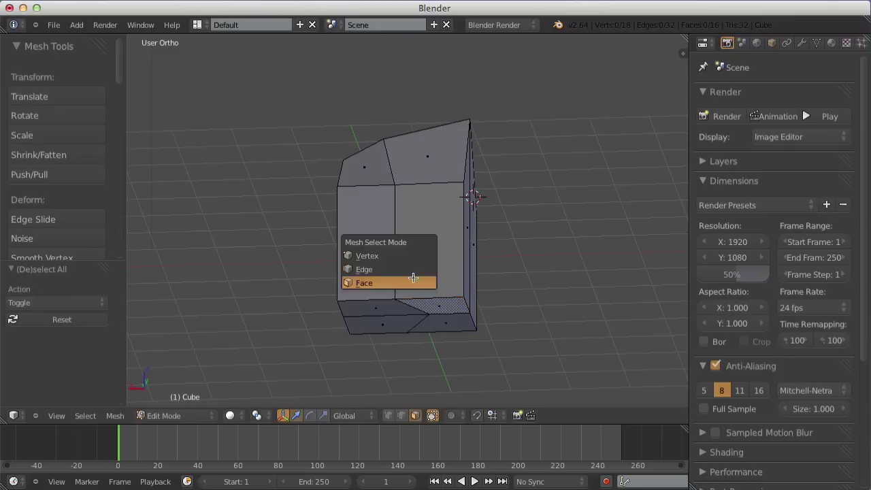
left_click(412, 271)
right_click(395, 261, "alt")
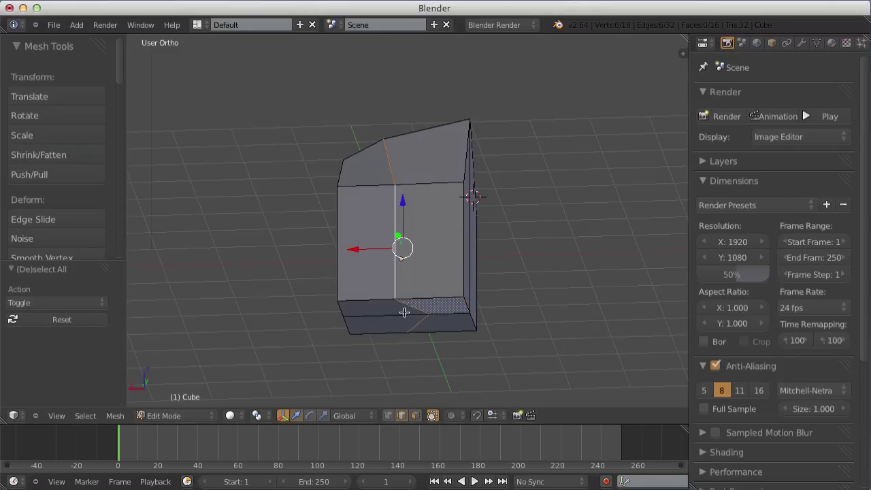
mouse_move(395, 261)
middle_mouse_down()
mouse_move(565, 280)
mouse_move(483, 255)
mouse_move(432, 274)
middle_mouse_up()
Scale the middle wall edge loop to 0 along X so it lies straight.
key("ctrl+Tab")
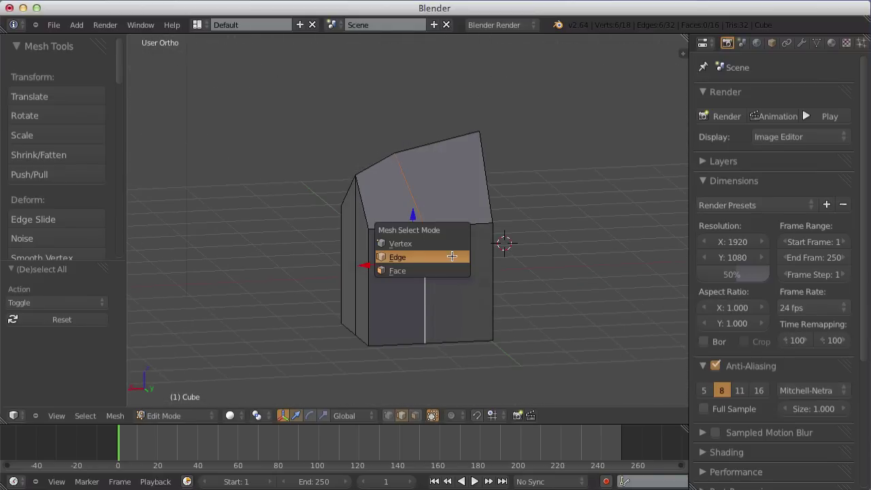
left_click(441, 257)
middle_click_drag(439, 253, 431, 215)
type("sx")
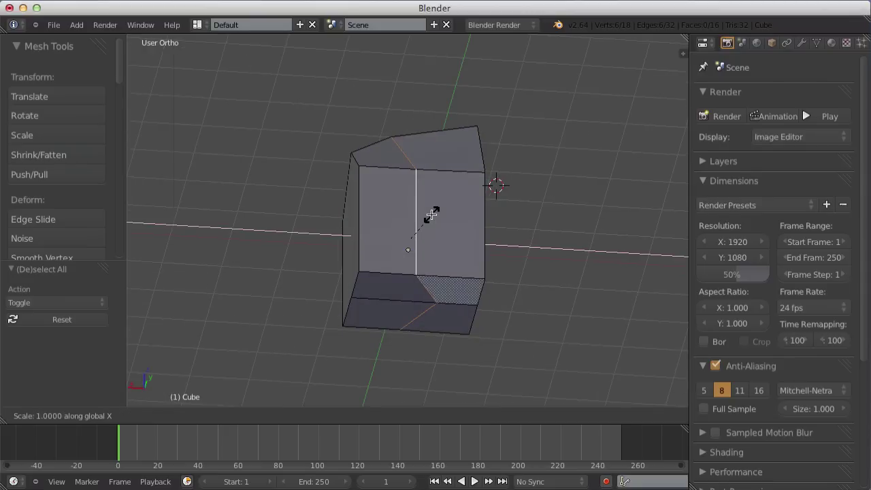
type("0")
key("Return")
key("a")
Select the three roof-ridge vertices and scale them to 0 along Z to level the ridge.
scroll(177, 330, "down", 3)
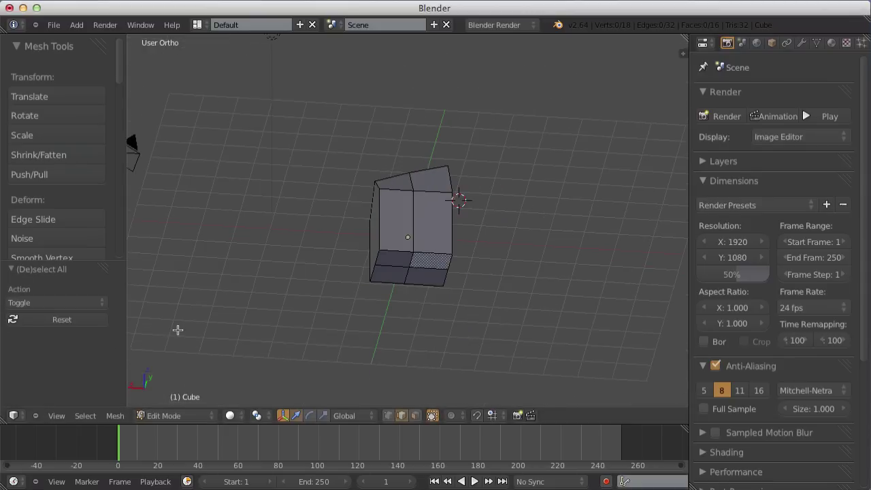
middle_click_drag(426, 265, 435, 318)
key("ctrl+Tab")
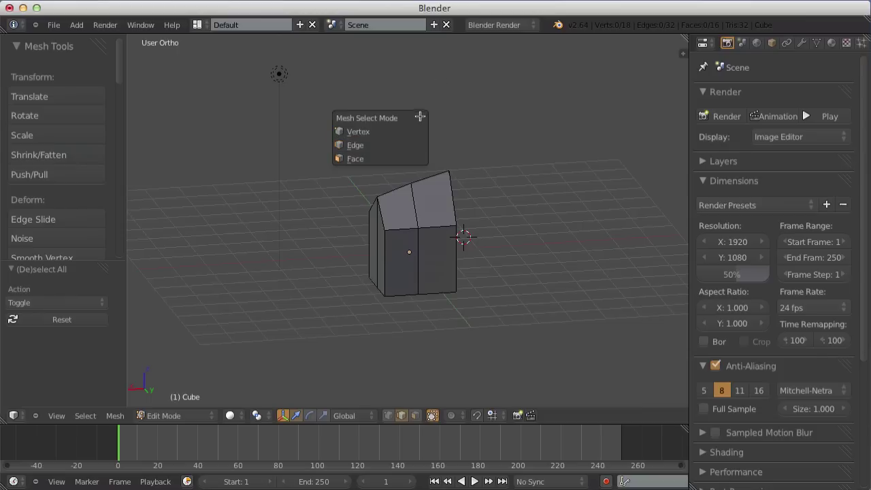
left_click(404, 130)
scroll(410, 160, "up", 2)
right_click(363, 187)
right_click(413, 165, "shift")
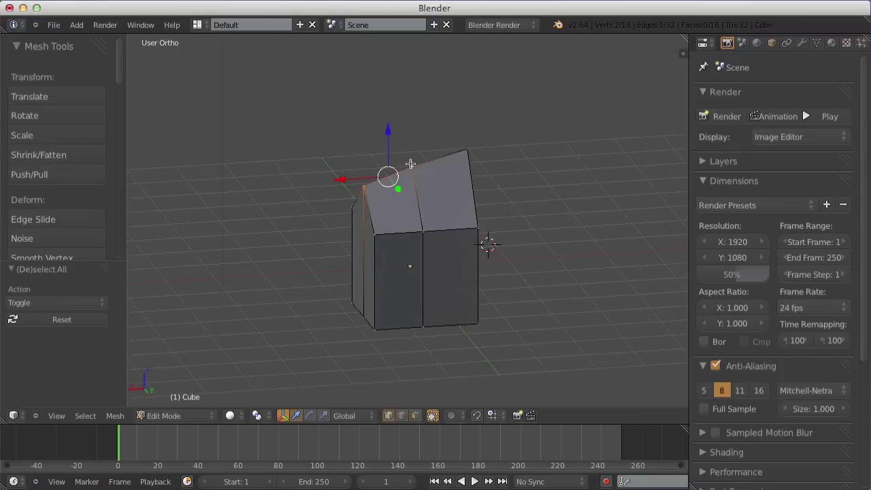
right_click(468, 147, "shift")
mouse_move(436, 170)
middle_mouse_down()
mouse_move(414, 317)
mouse_move(417, 135)
middle_mouse_up()
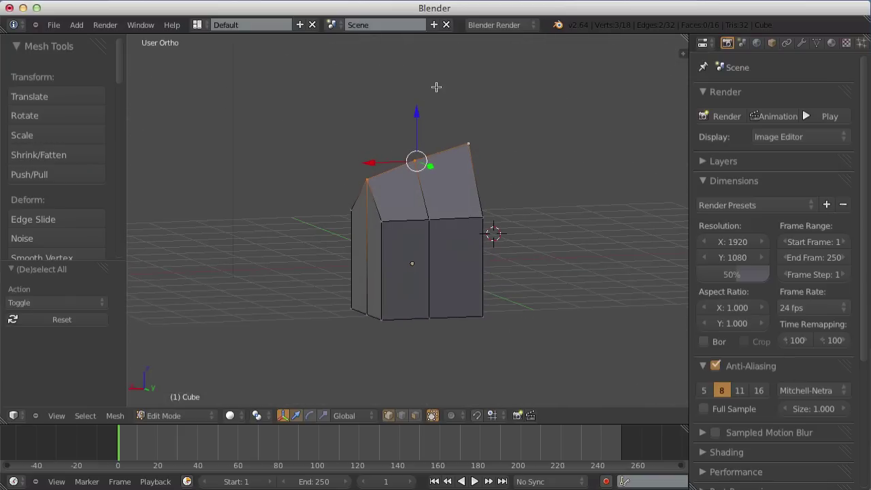
key("s")
key("z")
key("0")
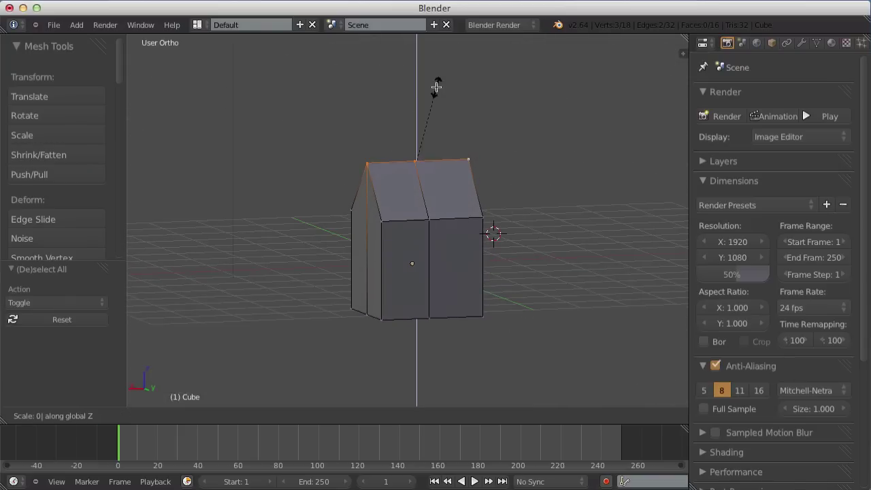
key("Return")
Toggle out of and back into Edit Mode to inspect the levelled house.
key("Tab")
scroll(439, 122, "down", 2)
mouse_move(443, 161)
middle_mouse_down()
mouse_move(456, 199)
mouse_move(129, 200)
mouse_move(300, 243)
mouse_move(492, 259)
mouse_move(132, 266)
mouse_move(496, 258)
mouse_move(338, 236)
mouse_move(259, 212)
mouse_move(103, 206)
middle_mouse_up()
key("Tab")
scroll(476, 255, "up", 3)
key("Tab")
scroll(476, 255, "down", 3)
key("Tab")
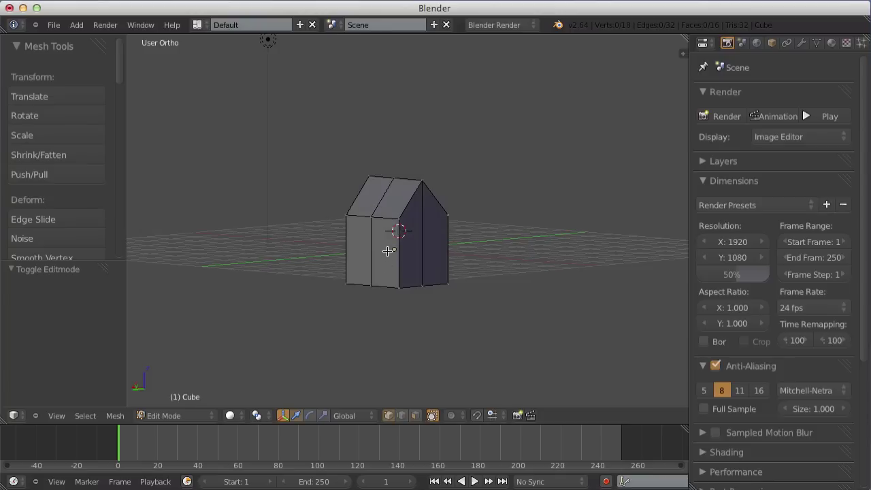
Add a single loop cut across the house walls.
mouse_move(387, 251)
middle_mouse_down()
mouse_move(452, 281)
mouse_move(432, 249)
middle_mouse_up()
key("ctrl+r")
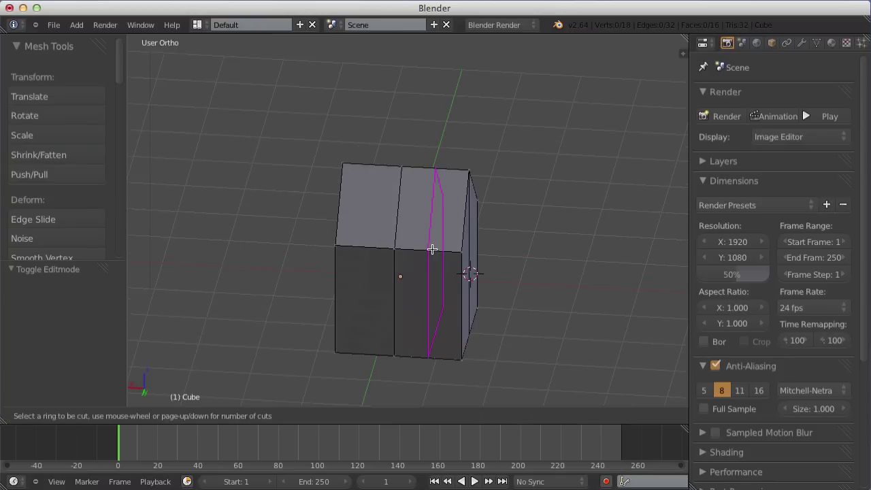
left_click(433, 239)
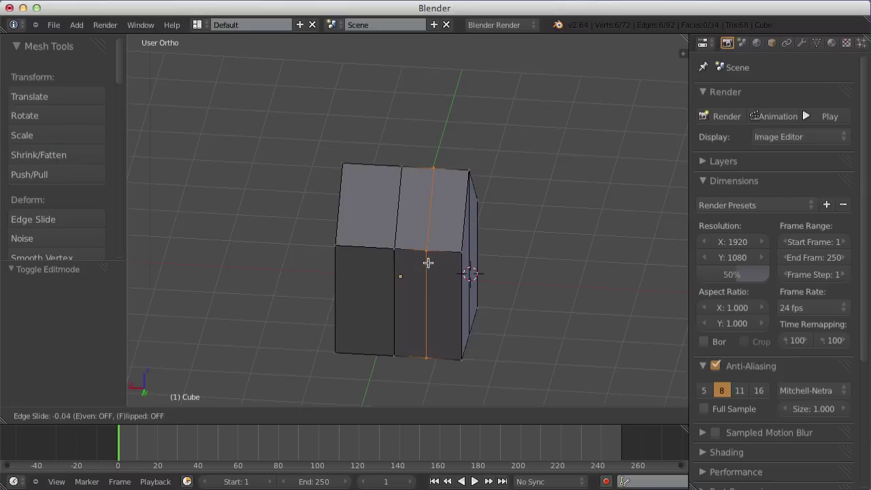
left_click(427, 262)
Add two more edge loops across the walls, left at their centred default position.
key("ctrl+r")
scroll(428, 248, "up", 4)
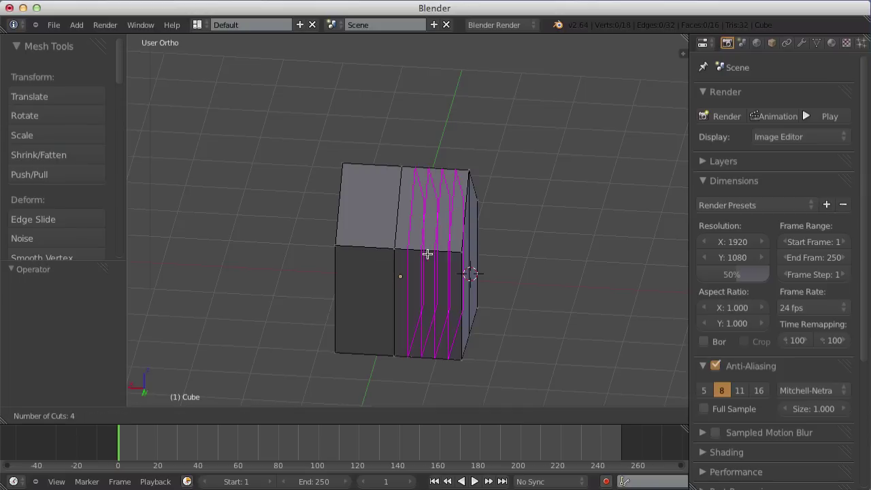
scroll(429, 248, "down", 4)
scroll(429, 248, "up", 4)
scroll(428, 248, "down", 3)
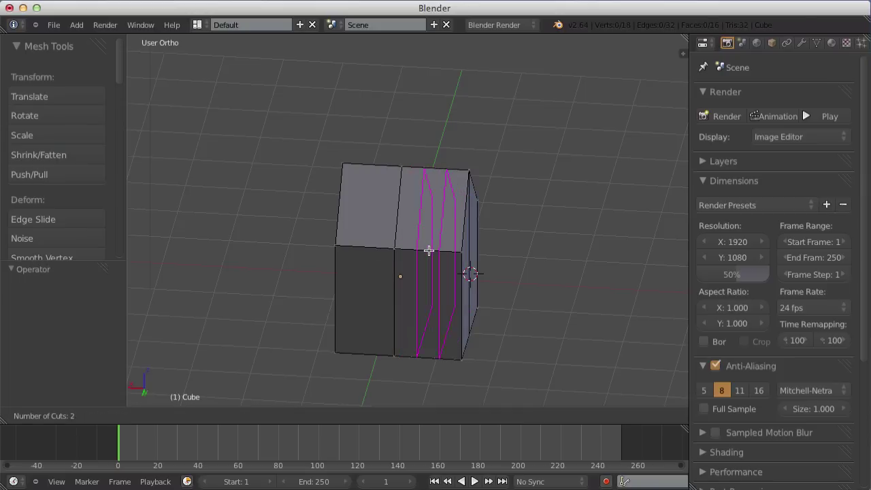
scroll(430, 247, "up", 5)
right_click(431, 248)
key("ctrl+r")
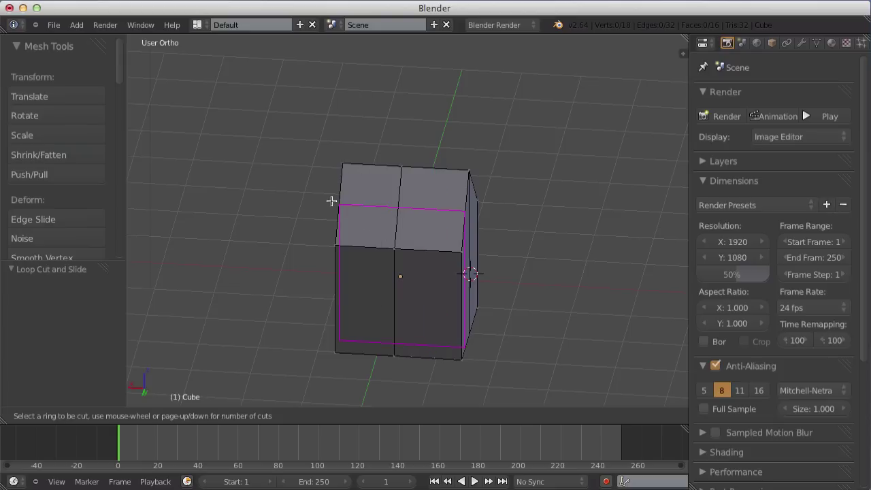
scroll(368, 244, "up", 1)
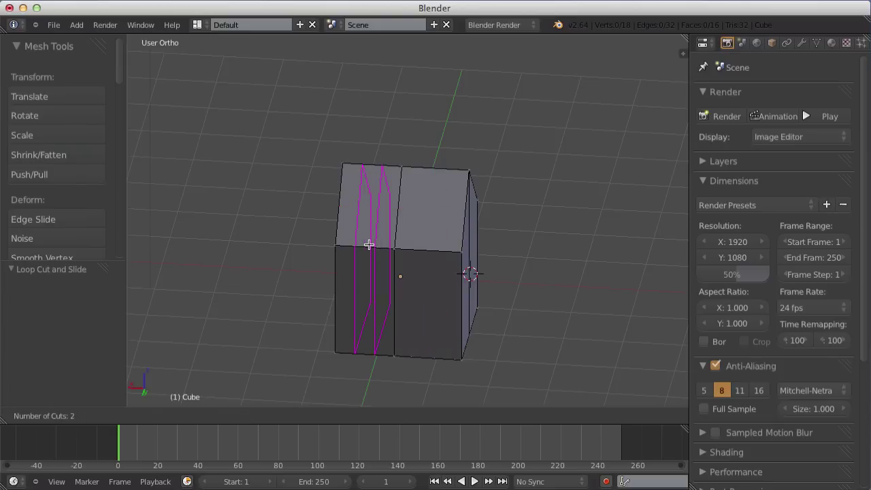
left_click(369, 244)
right_click(389, 266)
Scale the new loops outward so the walls flare, then return to Object Mode.
mouse_move(389, 266)
middle_mouse_down()
mouse_move(587, 288)
mouse_move(446, 272)
mouse_move(414, 259)
mouse_move(406, 235)
mouse_move(487, 275)
middle_mouse_up()
key("s")
left_click(459, 270)
key("Tab")
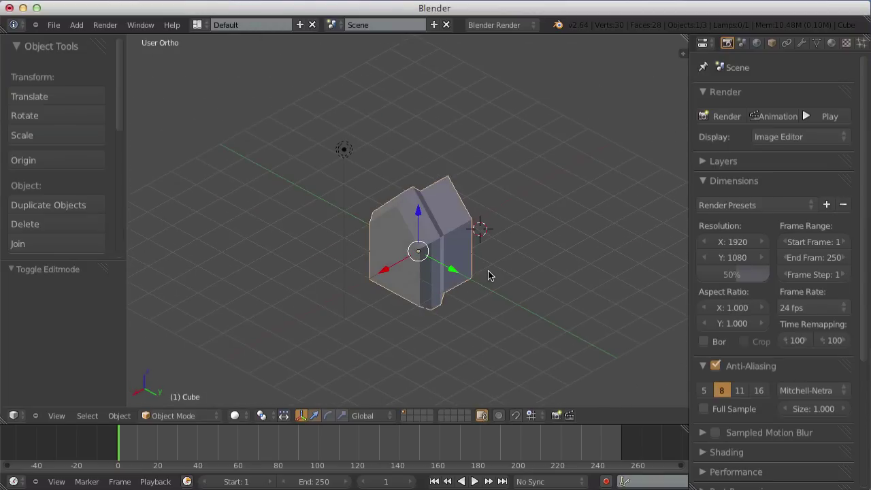
Enter Edit Mode on the house mesh and clear the selection.
mouse_move(449, 212)
middle_mouse_down()
mouse_move(484, 239)
mouse_move(297, 262)
mouse_move(483, 259)
mouse_move(495, 293)
middle_mouse_up()
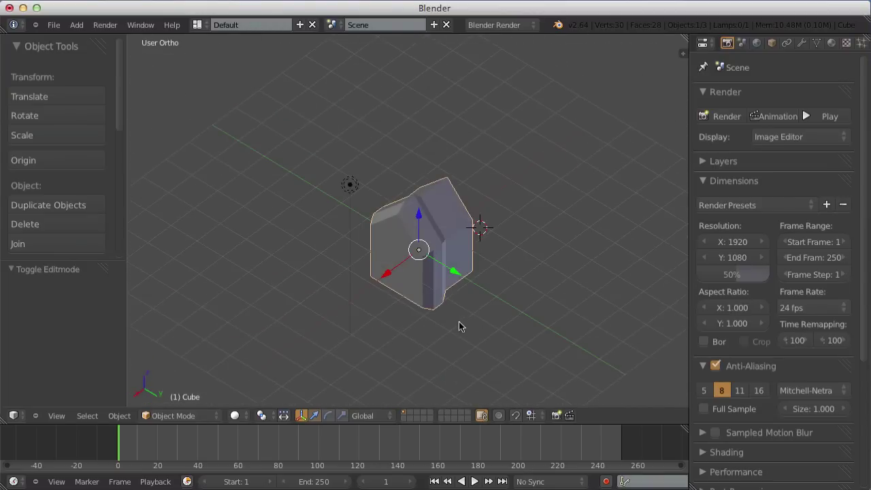
mouse_move(459, 326)
middle_mouse_down()
mouse_move(477, 286)
mouse_move(488, 297)
mouse_move(506, 294)
mouse_move(362, 228)
mouse_move(583, 312)
mouse_move(584, 286)
middle_mouse_up()
key("Tab")
key("Tab")
key("a")
scroll(503, 272, "down", 4)
scroll(582, 312, "up", 5)
right_click(539, 245)
scroll(538, 247, "down", 5)
mouse_move(538, 247)
middle_mouse_down()
mouse_move(321, 211)
mouse_move(331, 164)
mouse_move(179, 253)
mouse_move(443, 249)
mouse_move(521, 237)
mouse_move(303, 202)
mouse_move(372, 247)
middle_mouse_up()
key("Tab")
scroll(321, 212, "up", 5)
scroll(320, 212, "down", 5)
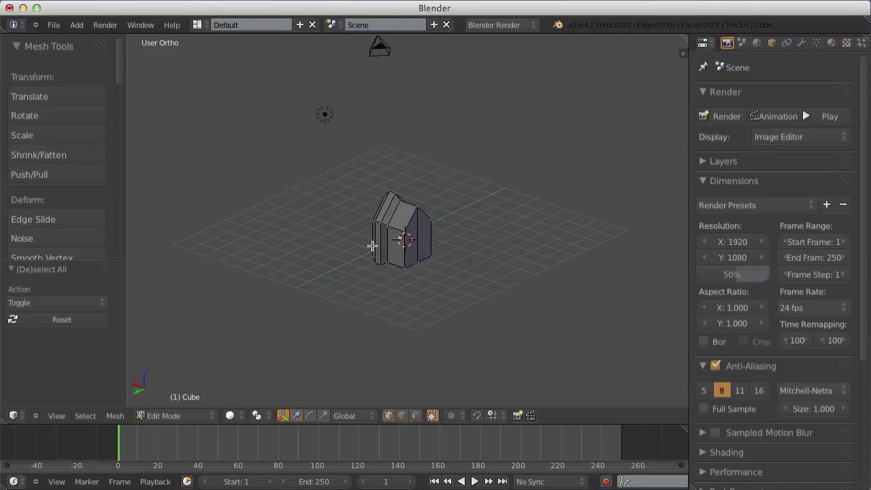
scroll(372, 246, "up", 5)
In Face select mode, select the top roof face and add the house's end face.
key("ctrl+Tab")
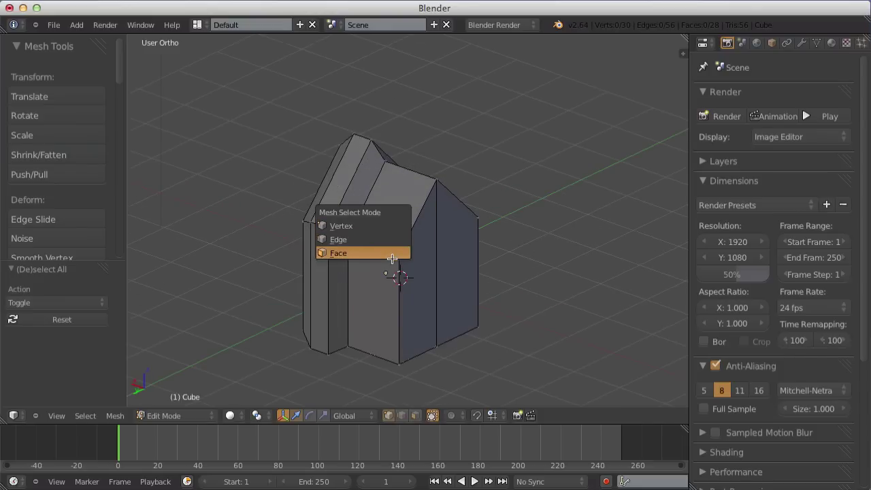
left_click(392, 255)
right_click(391, 220)
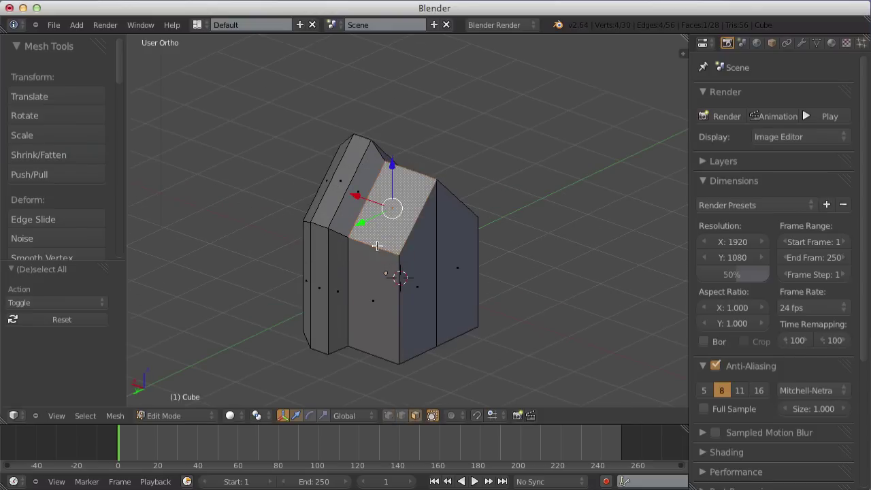
middle_click_drag(386, 244, 451, 292)
scroll(451, 292, "up", 3)
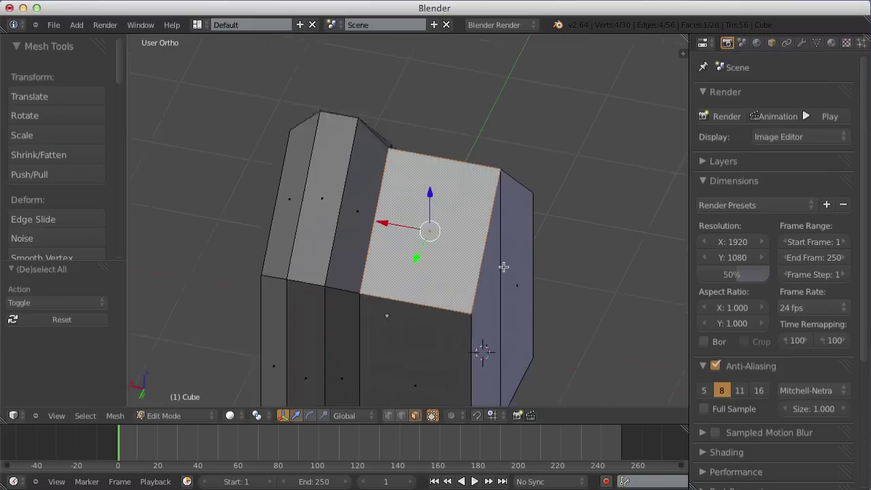
scroll(487, 276, "down", 4)
mouse_move(502, 264)
middle_mouse_down()
mouse_move(487, 275)
mouse_move(222, 254)
mouse_move(320, 213)
middle_mouse_up()
right_click(435, 262, "shift")
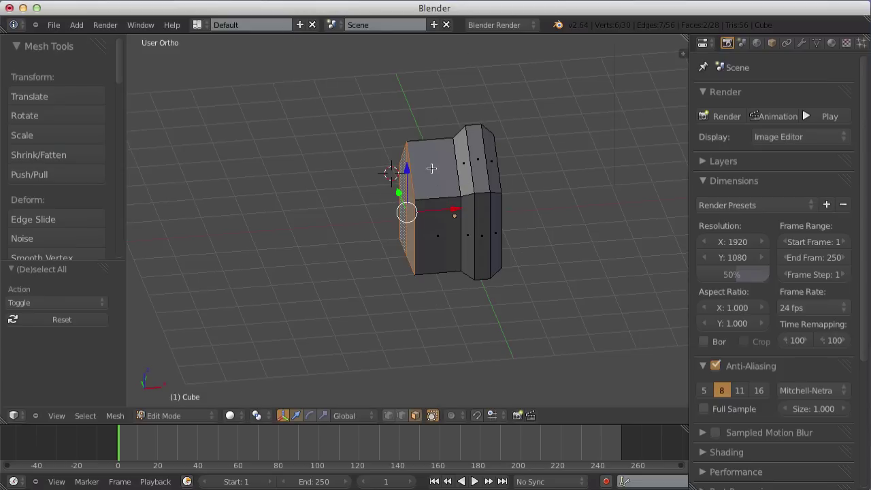
Extrude the end face into a long wing plus a short segment, then view from top.
key("e")
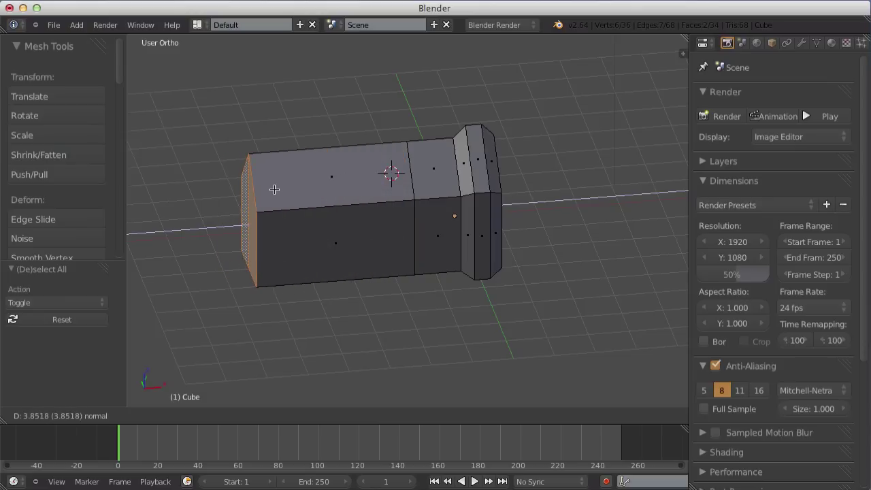
left_click(274, 189)
mouse_move(275, 189)
middle_mouse_down()
mouse_move(477, 260)
mouse_move(538, 209)
mouse_move(364, 193)
middle_mouse_up()
key("e")
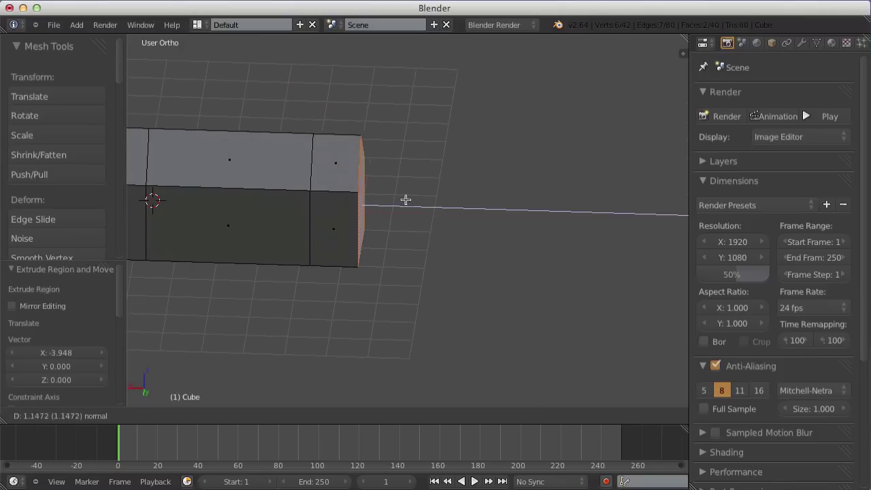
left_click(419, 202)
key("KP_7")
scroll(419, 201, "down", 5)
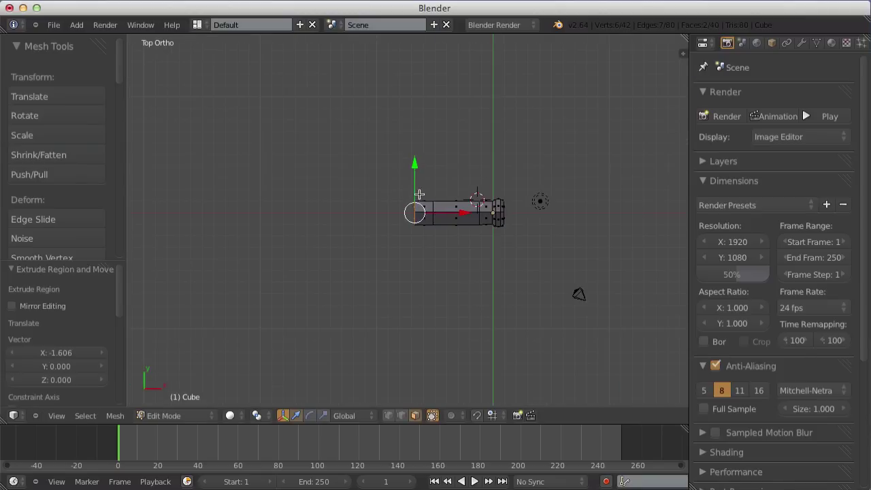
scroll(427, 223, "up", 2)
scroll(444, 224, "up", 5)
middle_click_drag(490, 238, 395, 233, "shift")
scroll(381, 239, "down", 3)
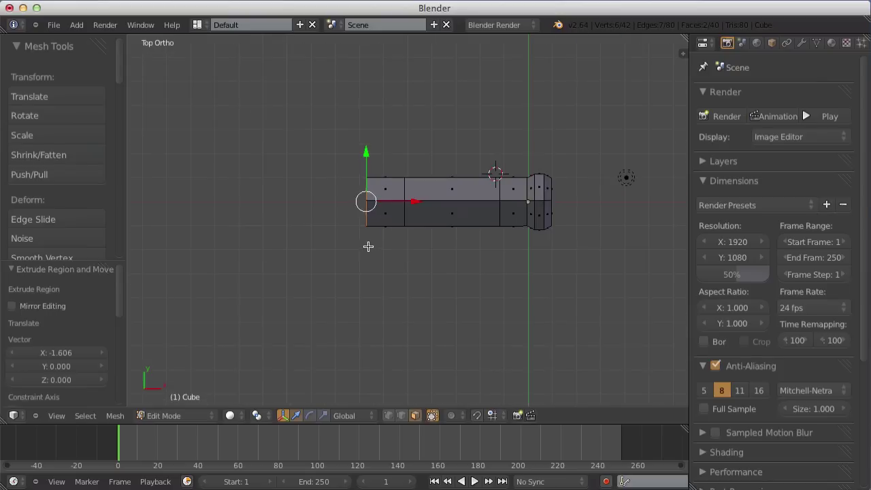
Bend the wing by moving, extruding and rotating the end face.
key("g")
right_click(395, 241)
key("g")
left_click(404, 265)
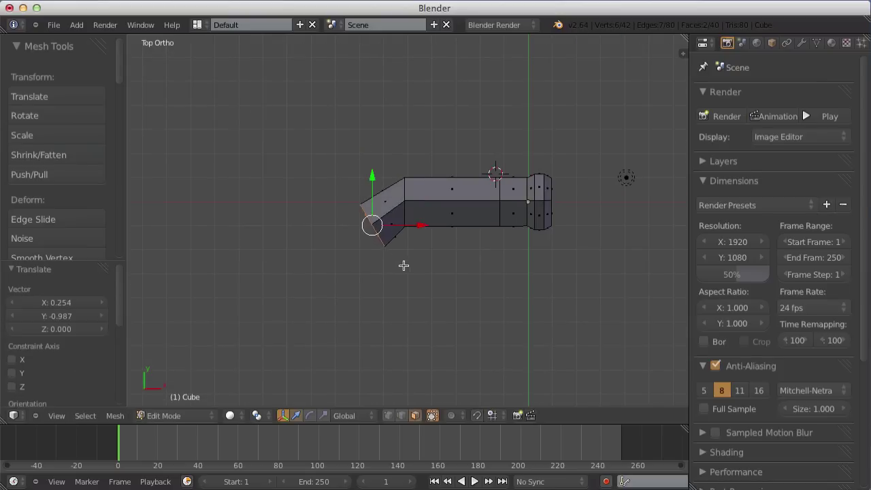
key("e")
left_click(375, 259)
key("r")
left_click(402, 290)
key("g")
left_click(399, 276)
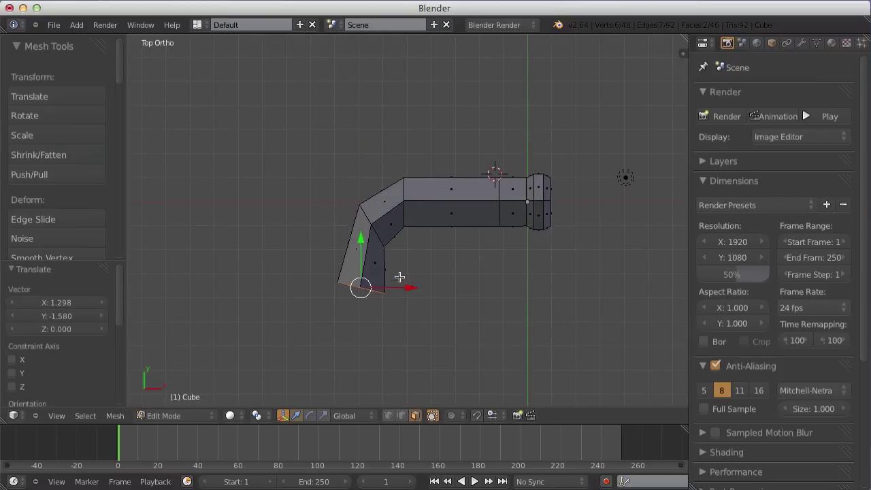
middle_click_drag(398, 277, 398, 197, "shift")
Extrude another segment down-left, then reposition and rotate its end face.
key("e")
left_click(412, 239)
key("g")
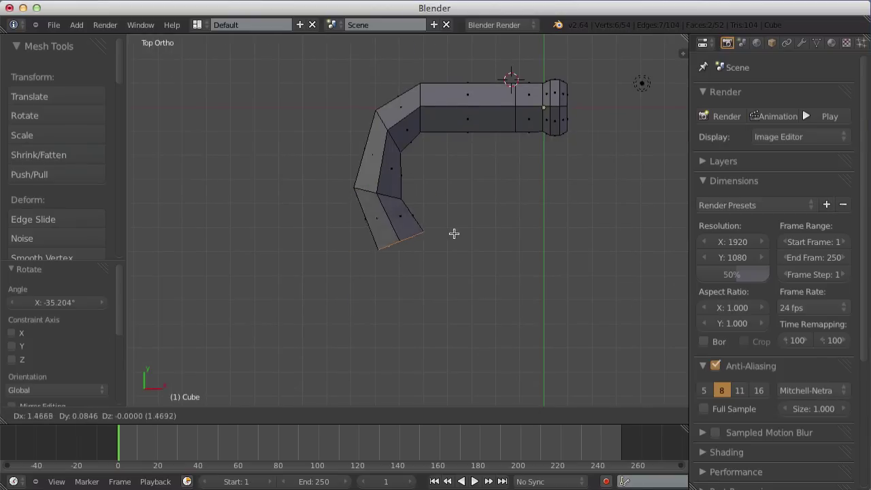
left_click(455, 232)
key("r")
left_click(458, 218)
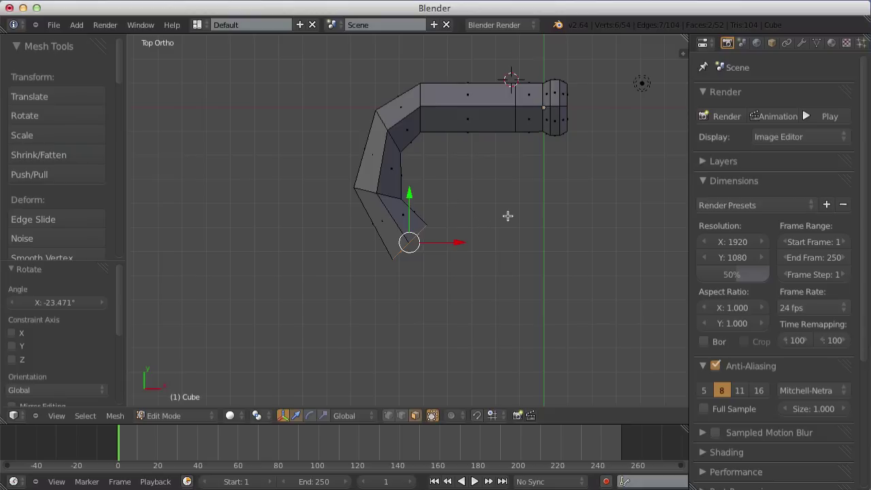
Extend the wing with four clicked extrusions, rightward then downward.
left_click(484, 207, "ctrl")
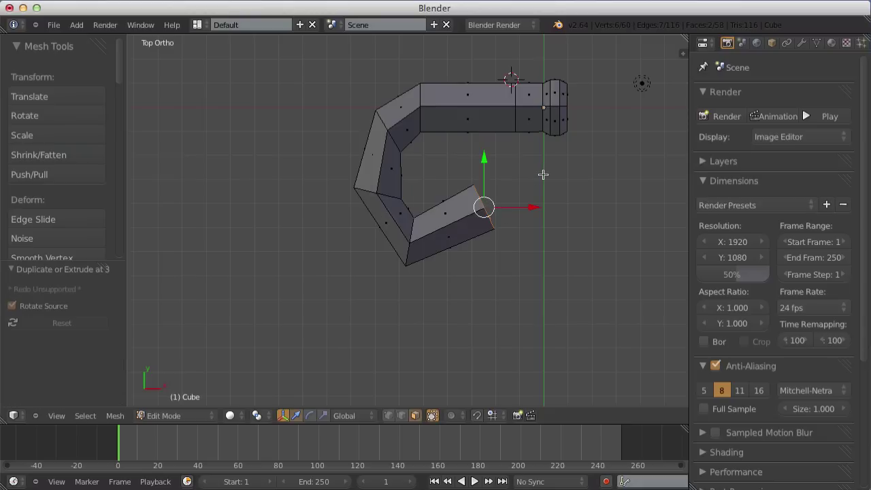
left_click(542, 172, "ctrl")
left_click(587, 211, "ctrl")
left_click(577, 320, "ctrl")
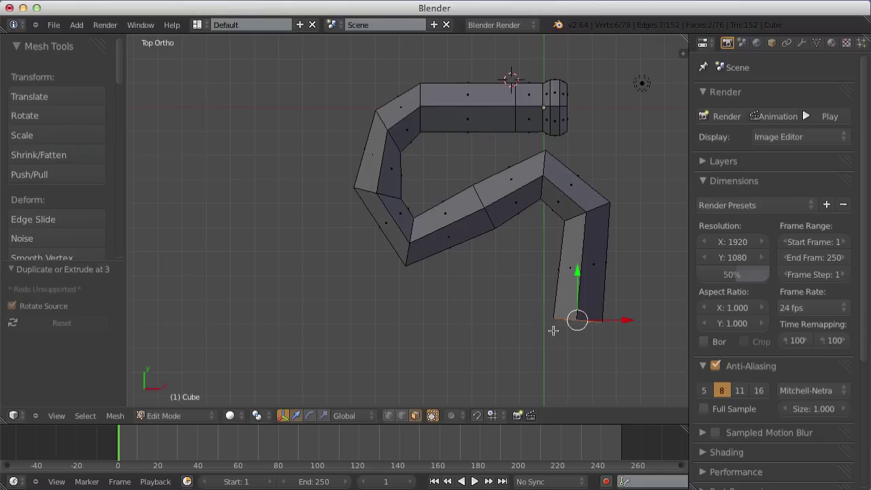
scroll(451, 237, "down", 3)
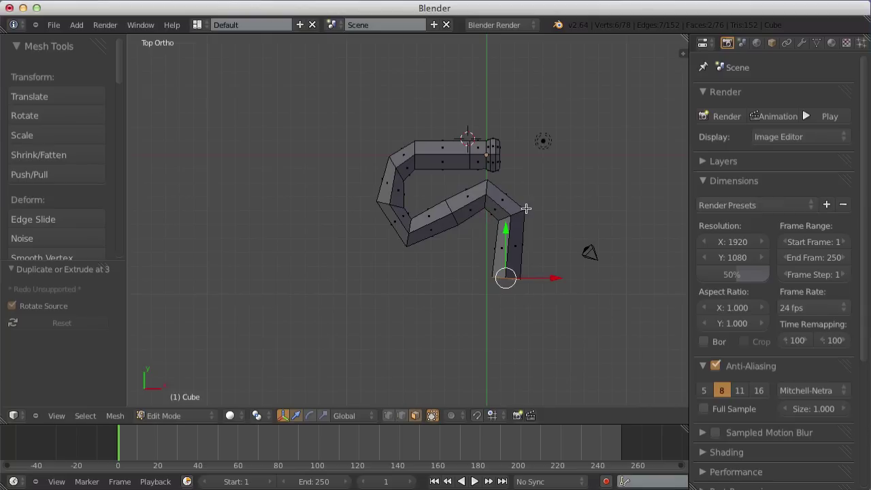
middle_click_drag(453, 264, 558, 84)
key("Tab")
key("Tab")
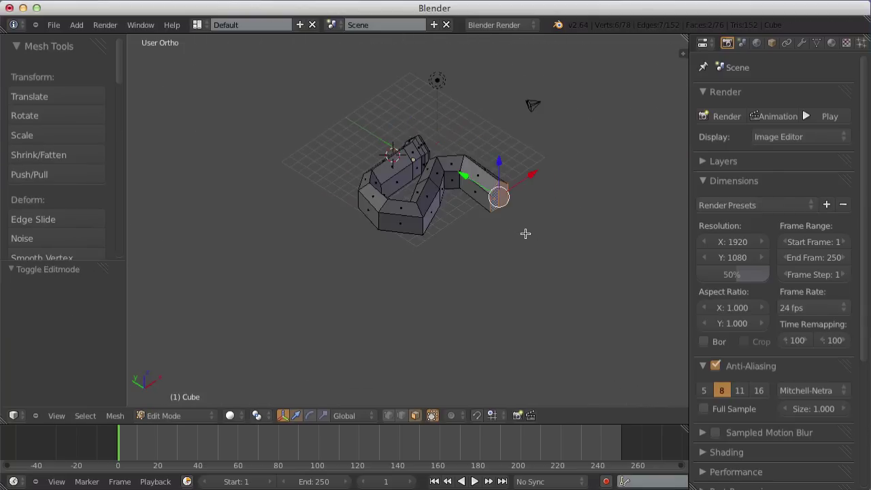
Extrude the gable end face in place and scale it down to 0.826 as an inset.
mouse_move(525, 234)
middle_mouse_down()
mouse_move(406, 169)
mouse_move(279, 249)
mouse_move(554, 220)
mouse_move(286, 288)
mouse_move(537, 267)
mouse_move(418, 279)
mouse_move(522, 290)
mouse_move(267, 185)
mouse_move(381, 205)
middle_mouse_up()
scroll(537, 267, "up", 3)
scroll(268, 185, "up", 4)
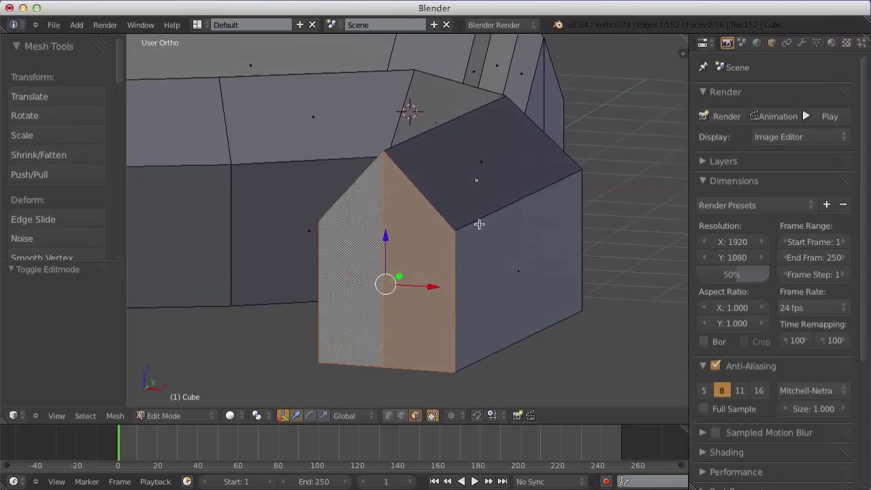
key("e")
key("Escape")
key("s")
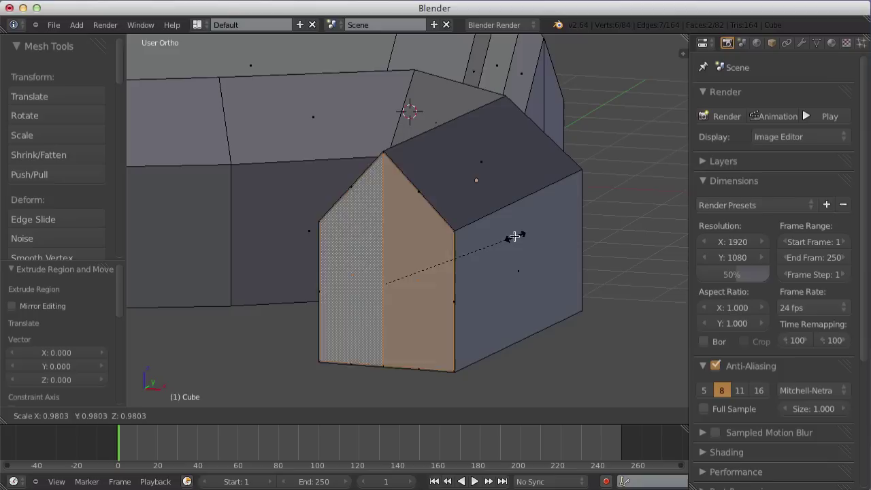
left_click(495, 249)
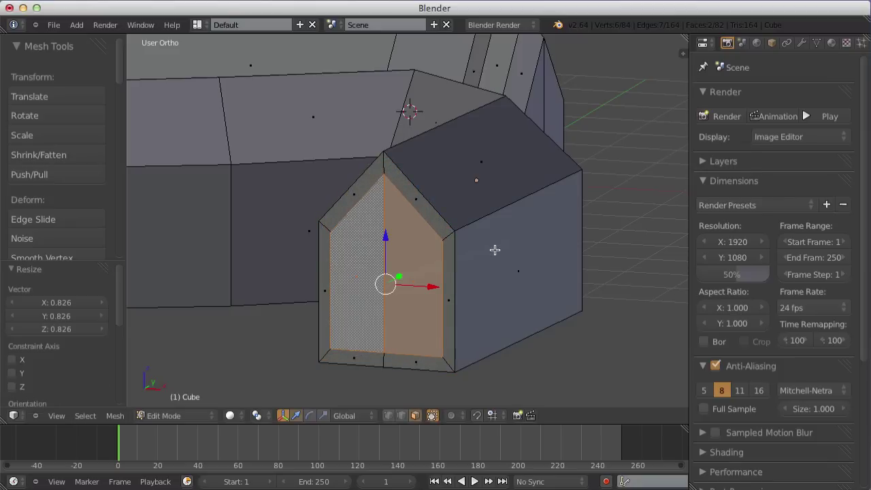
Extrude the shrunken face deep into the wing to recess the gable.
scroll(458, 236, "down", 3)
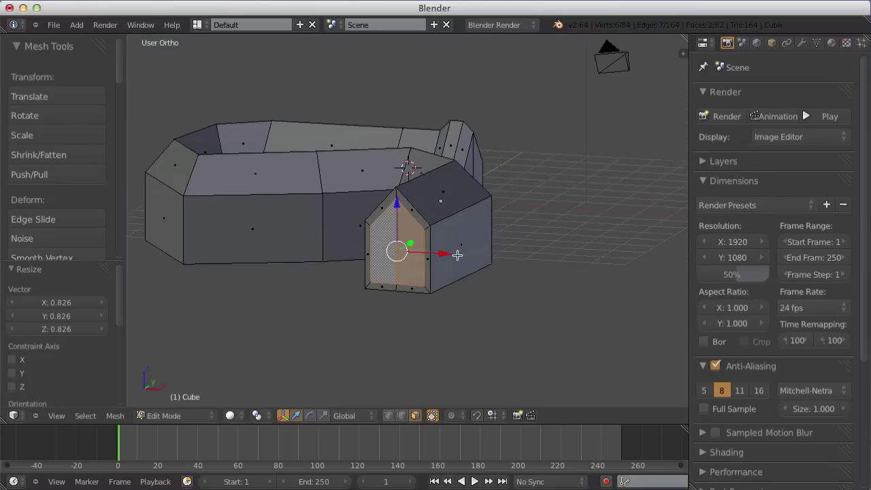
middle_click_drag(458, 236, 445, 280)
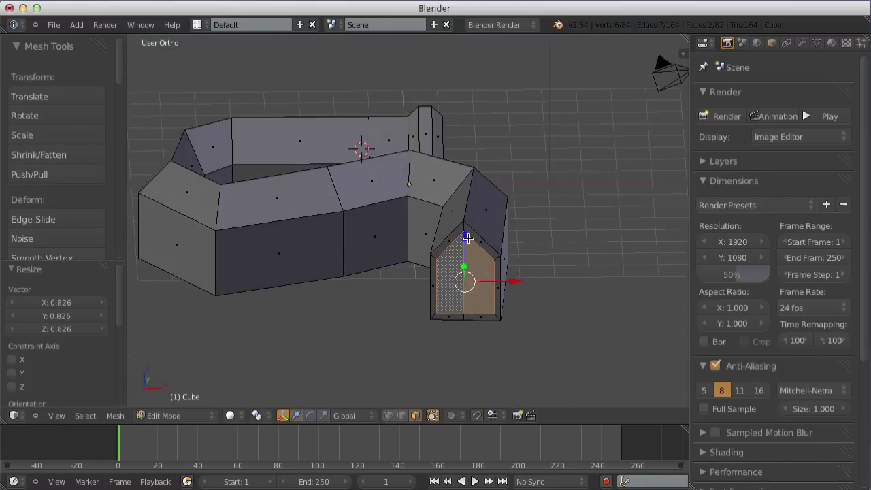
scroll(483, 319, "up", 3)
middle_click_drag(388, 220, 405, 186)
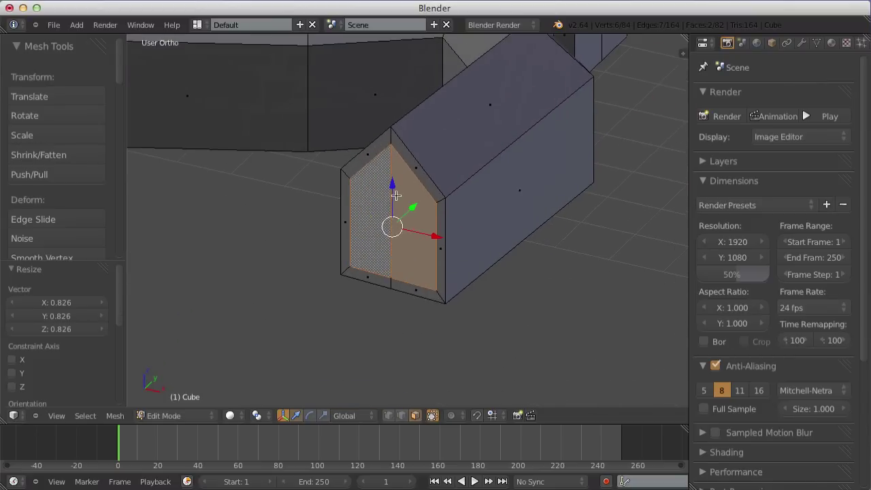
key("e")
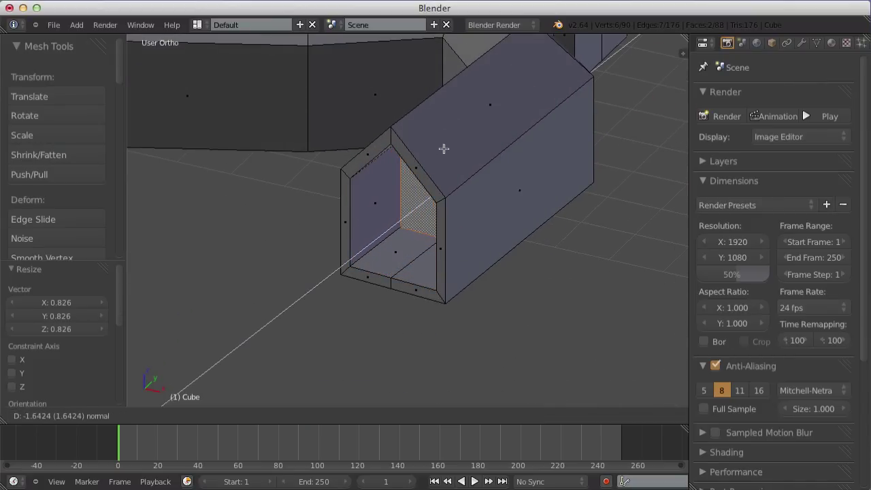
left_click(444, 148)
scroll(437, 152, "down", 3)
key("a")
Toggle Edit Mode and selection to inspect the recessed gable from the front.
scroll(438, 204, "up", 3)
mouse_move(437, 204)
middle_mouse_down()
mouse_move(473, 213)
mouse_move(521, 169)
mouse_move(451, 197)
mouse_move(454, 211)
mouse_move(484, 227)
mouse_move(480, 247)
mouse_move(365, 244)
mouse_move(374, 262)
mouse_move(561, 267)
mouse_move(521, 227)
mouse_move(593, 146)
middle_mouse_up()
key("Tab")
scroll(451, 196, "down", 4)
key("Tab")
scroll(360, 237, "up", 3)
key("a")
scroll(358, 236, "down", 3)
key("a")
scroll(399, 288, "up", 4)
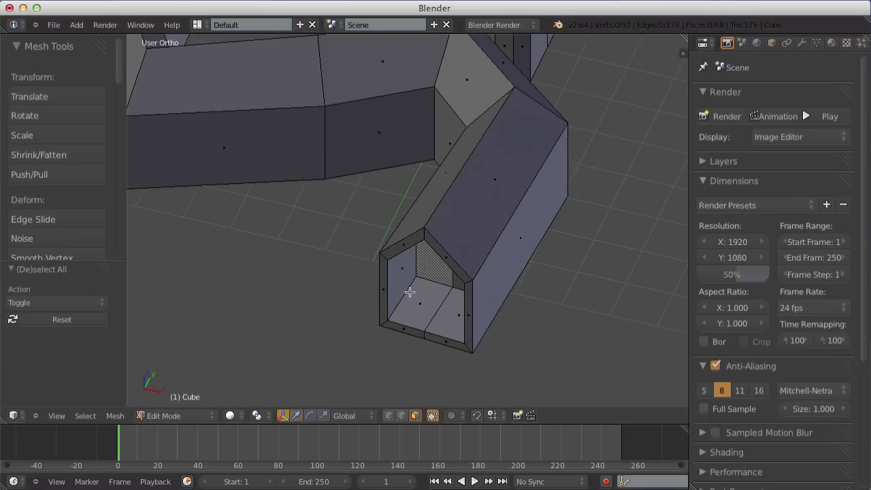
mouse_move(469, 258)
middle_mouse_down()
mouse_move(424, 266)
mouse_move(460, 226)
middle_mouse_up()
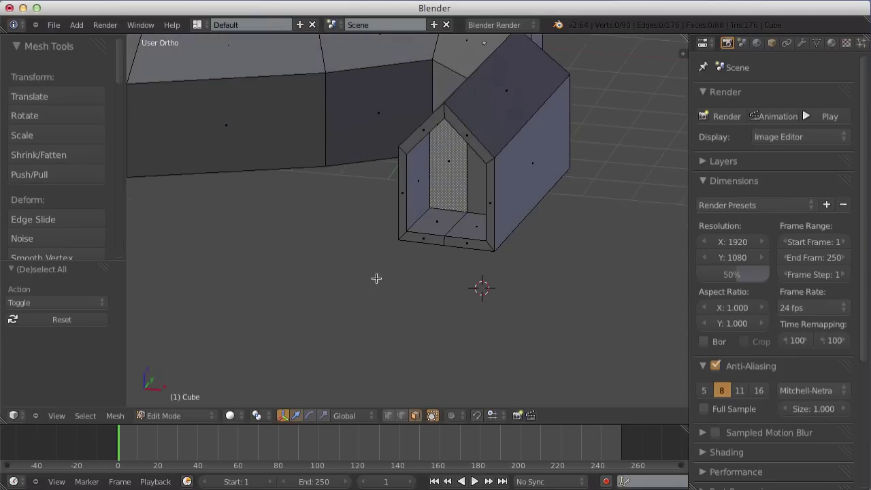
Select the wing's top roof face and inset it.
mouse_move(519, 208)
middle_mouse_down()
mouse_move(461, 241)
mouse_move(445, 263)
middle_mouse_up()
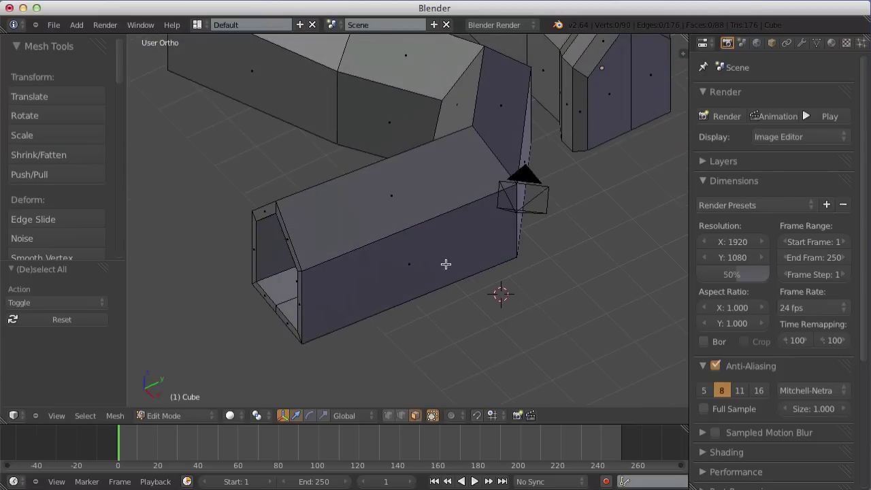
right_click(353, 186)
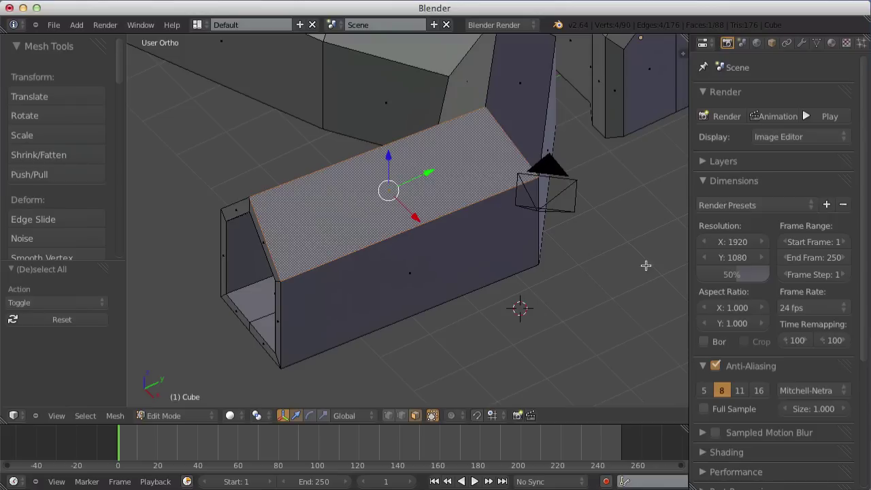
key("i")
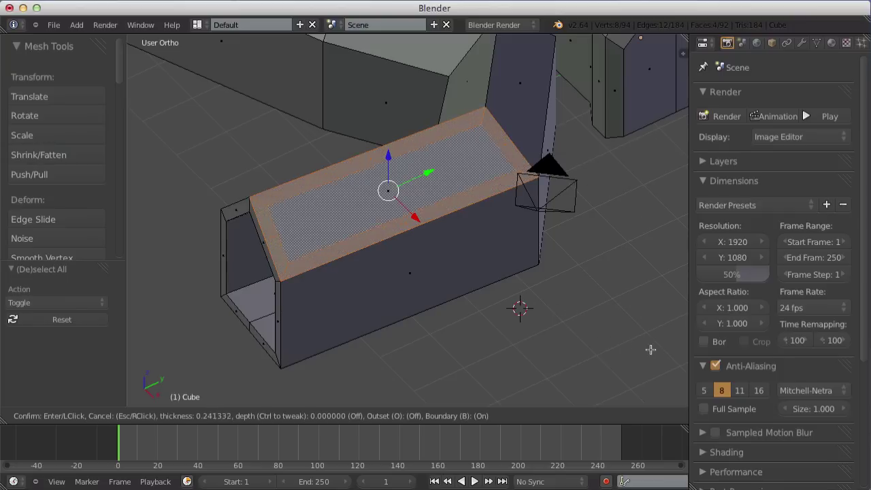
left_click(625, 321)
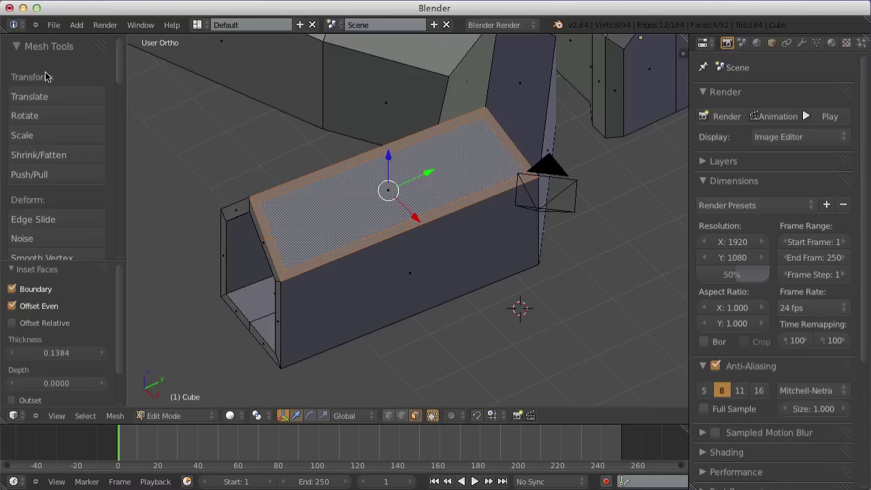
Set the inset thickness to 0.1844 in the Inset Faces operator panel.
key("t")
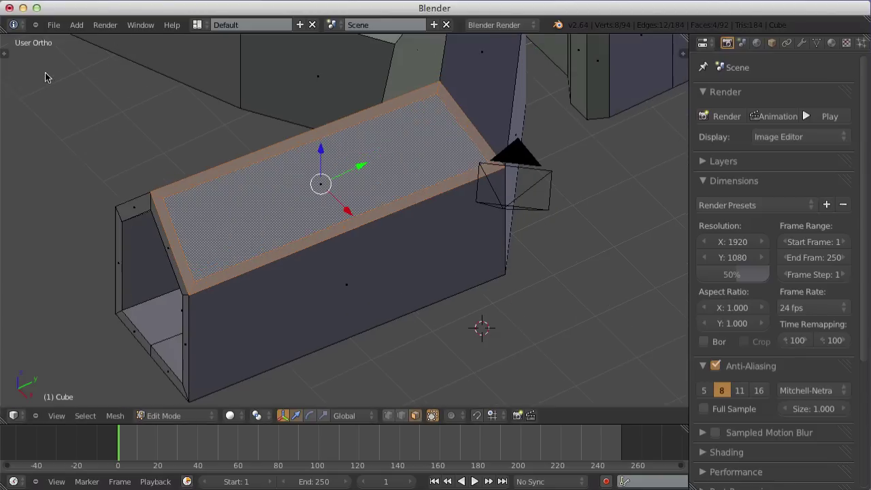
key("t")
key("t")
key("t")
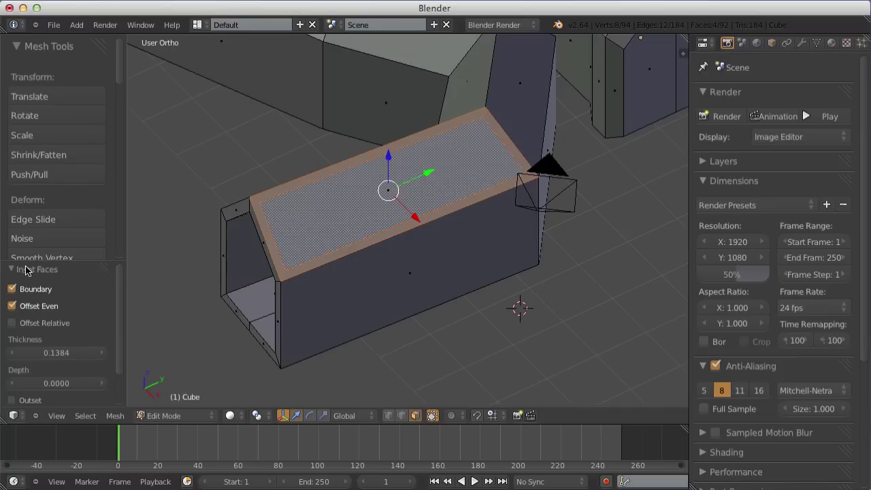
left_click_drag(36, 259, 36, 220)
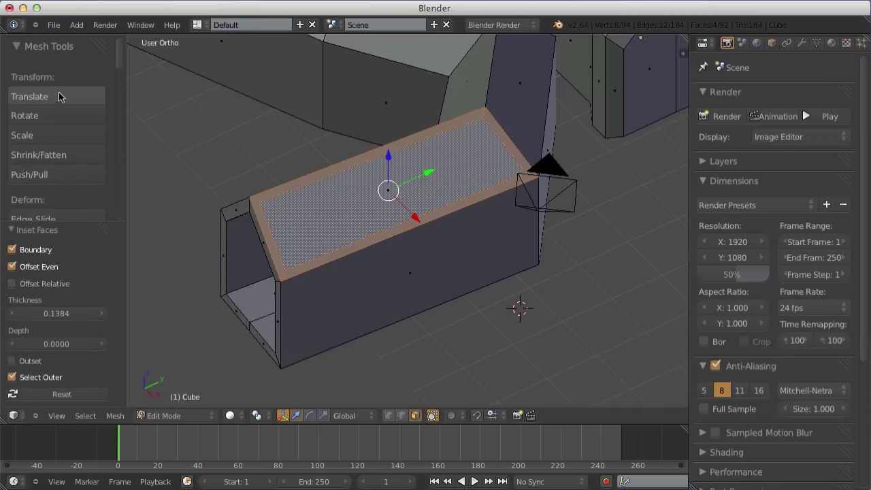
scroll(56, 90, "down", 1)
scroll(57, 91, "down", 3)
scroll(52, 135, "down", 5)
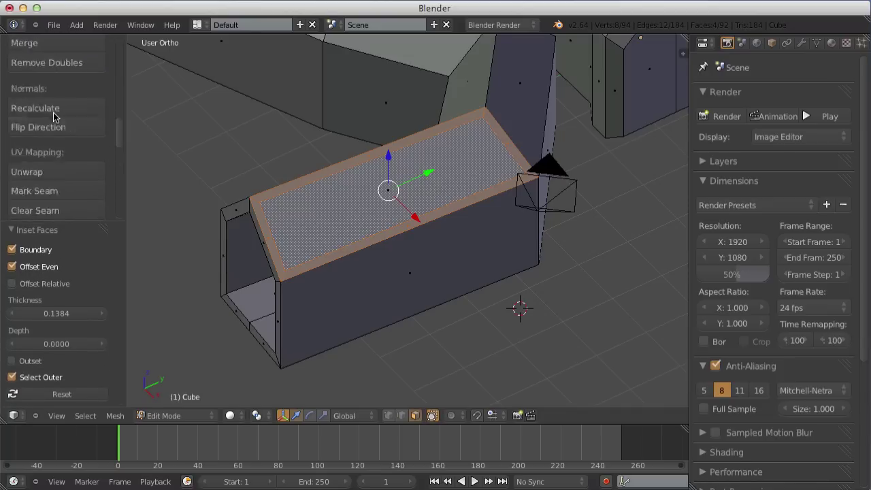
scroll(52, 112, "down", 5)
scroll(52, 132, "up", 5)
scroll(53, 126, "up", 4)
scroll(53, 126, "up", 4)
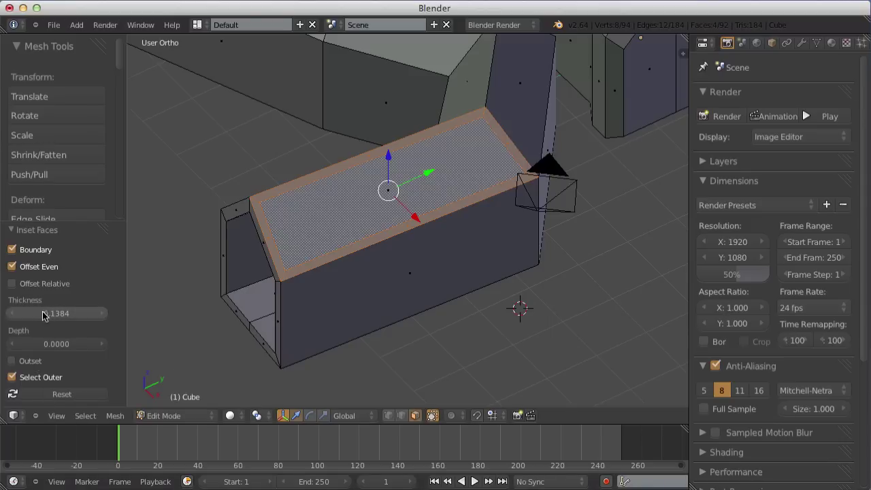
left_click_drag(26, 315, 63, 329)
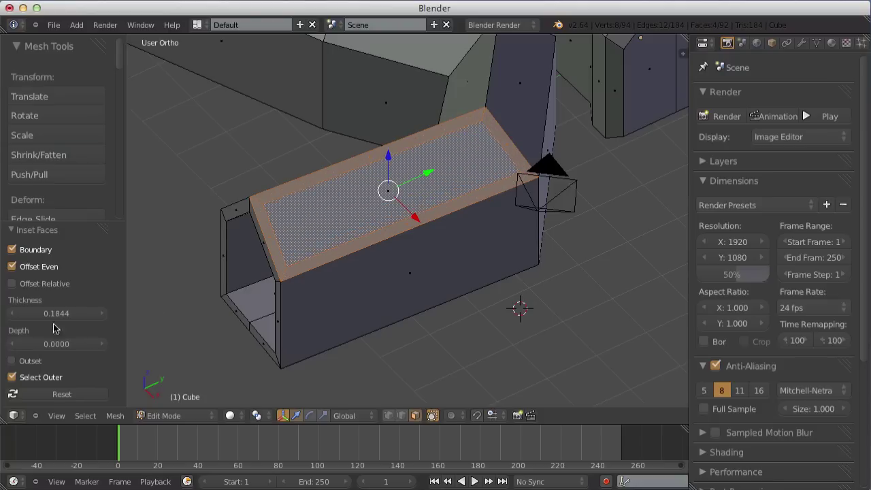
Cancel a stray inset and extrude the inset roof panel slightly down.
key("i")
right_click(320, 279)
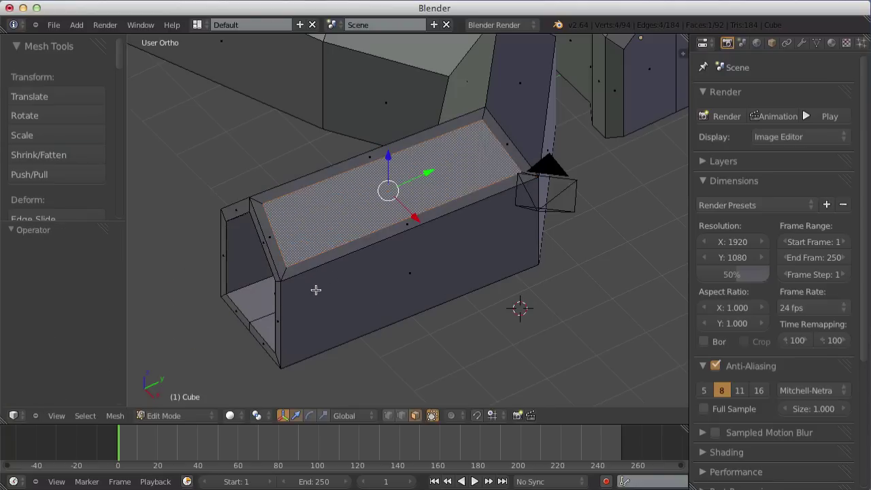
scroll(513, 228, "up", 5)
middle_click_drag(596, 119, 520, 264)
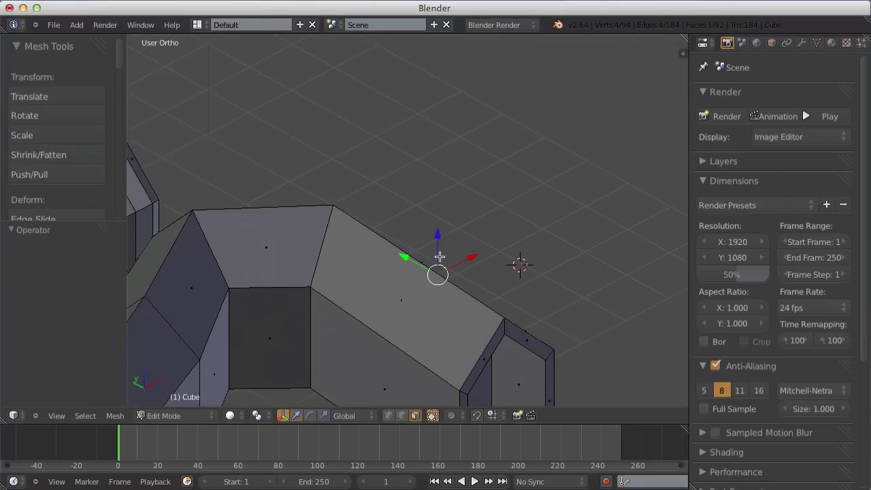
mouse_move(439, 258)
middle_mouse_down()
mouse_move(383, 282)
mouse_move(412, 214)
middle_mouse_up()
key("e")
left_click(405, 223)
Check the sunken panel in Object Mode, then return to Edit Mode and deselect all.
key("Tab")
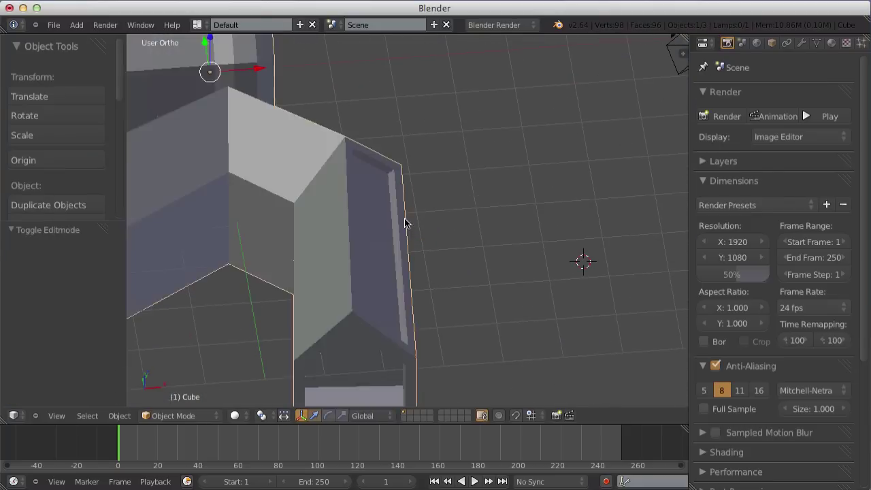
scroll(405, 223, "down", 4)
mouse_move(496, 258)
middle_mouse_down()
mouse_move(350, 270)
mouse_move(252, 252)
mouse_move(355, 209)
mouse_move(457, 257)
middle_mouse_up()
key("Tab")
key("a")
scroll(456, 256, "up", 2)
scroll(447, 253, "up", 2)
scroll(357, 255, "up", 3)
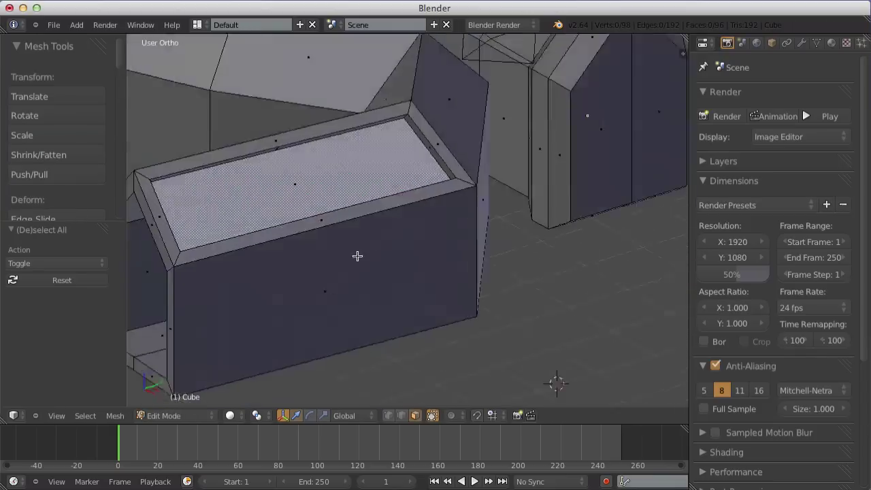
mouse_move(357, 256)
middle_mouse_down()
mouse_move(311, 255)
mouse_move(350, 230)
mouse_move(418, 211)
mouse_move(399, 153)
mouse_move(381, 189)
middle_mouse_up()
scroll(381, 189, "up", 2)
scroll(459, 197, "up", 2)
scroll(375, 200, "up", 2)
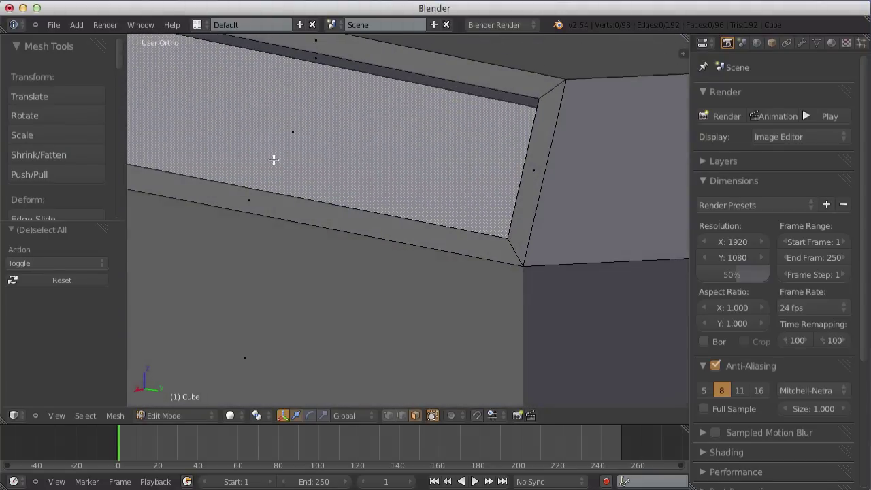
middle_click_drag(273, 159, 576, 331)
scroll(508, 274, "up", 2)
Switch the mesh to Edge select mode.
key("ctrl+Tab")
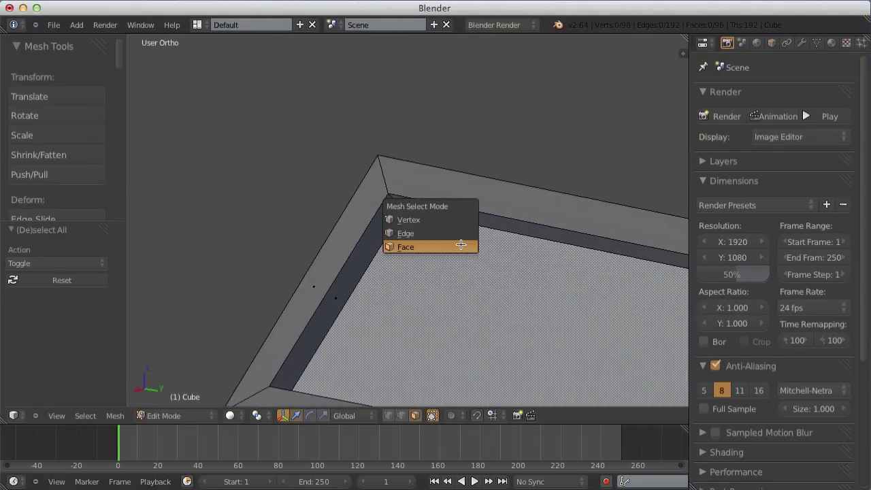
left_click(456, 230)
scroll(397, 244, "down", 1)
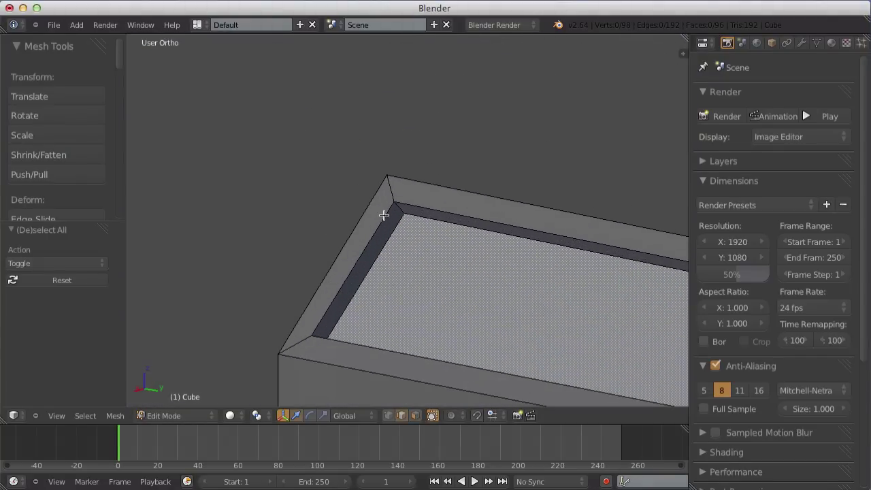
scroll(384, 215, "down", 1)
mouse_move(395, 229)
middle_mouse_down()
mouse_move(512, 292)
mouse_move(521, 217)
mouse_move(411, 230)
mouse_move(428, 249)
mouse_move(417, 243)
middle_mouse_up()
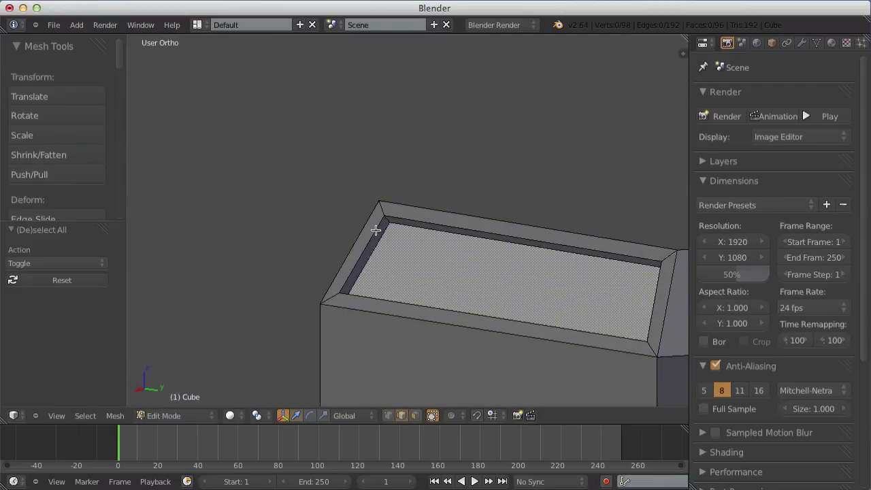
Bevel the edge loop around the sunken roof panel.
right_click(376, 231, "alt")
scroll(379, 249, "up", 3)
middle_click_drag(379, 249, 502, 228)
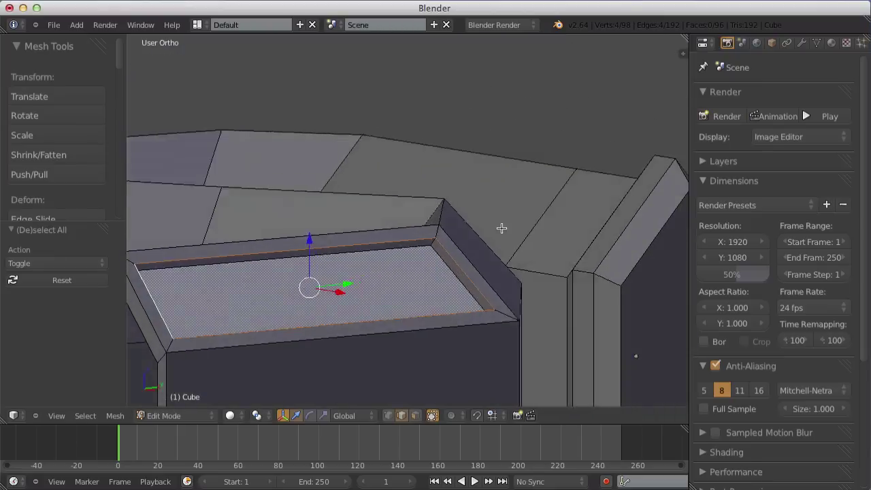
scroll(502, 228, "down", 2)
mouse_move(414, 224)
middle_mouse_down()
mouse_move(375, 237)
mouse_move(359, 211)
middle_mouse_up()
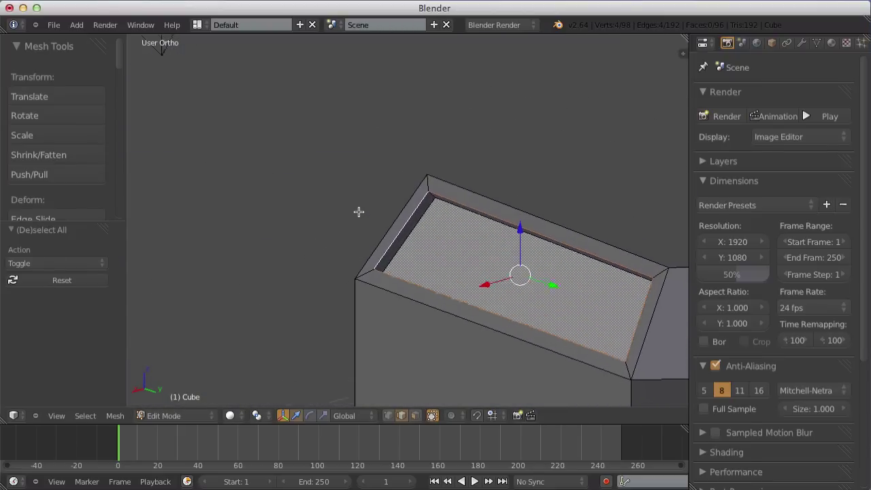
scroll(359, 212, "up", 2)
key("ctrl+b")
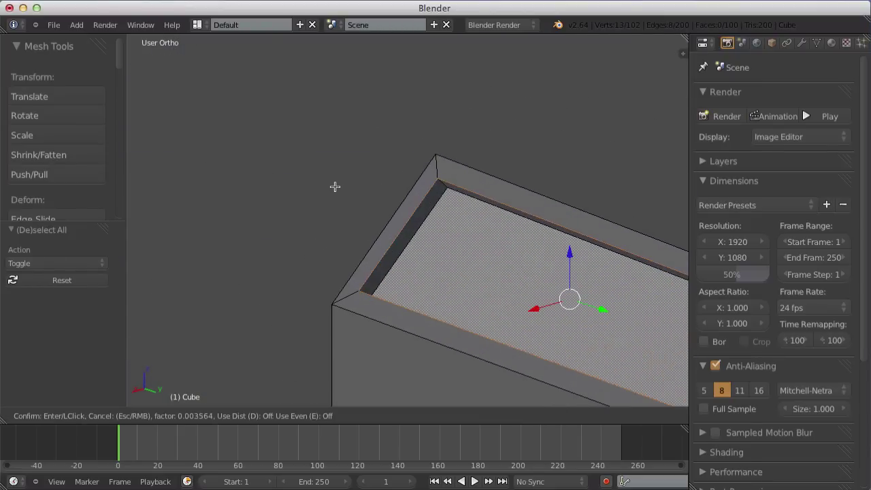
left_click(315, 145)
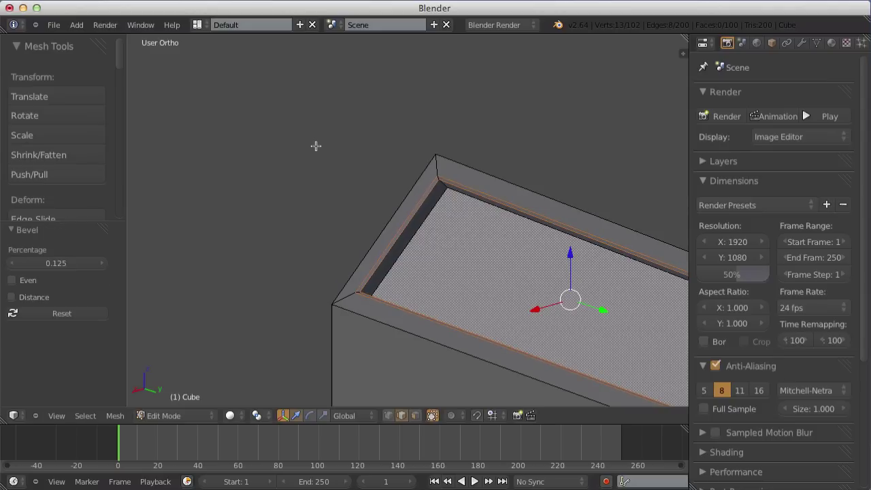
Inspect the bevelled panel edge in Object Mode and return to Edit Mode.
key("Tab")
key("Tab")
key("Tab")
mouse_move(359, 203)
middle_mouse_down()
mouse_move(391, 225)
mouse_move(505, 226)
middle_mouse_up()
key("Tab")
scroll(512, 219, "up", 2)
key("Tab")
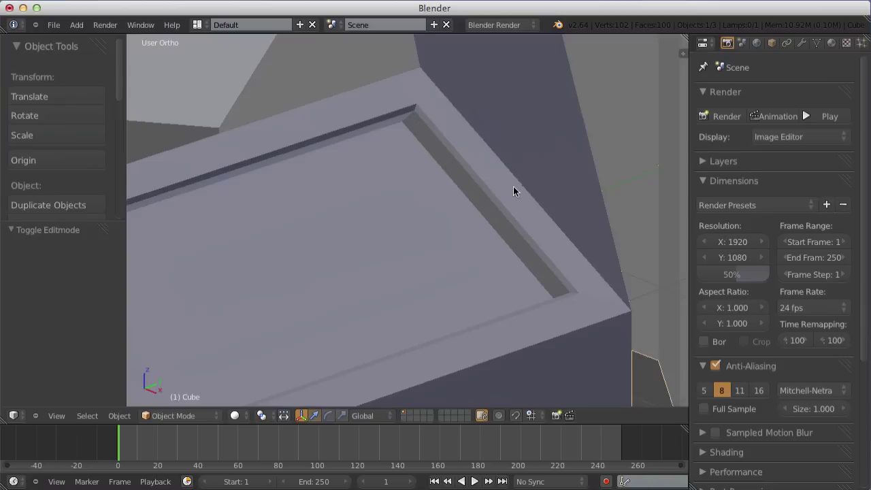
middle_click_drag(515, 188, 466, 263)
scroll(467, 263, "up", 1)
key("Tab")
scroll(464, 266, "down", 4)
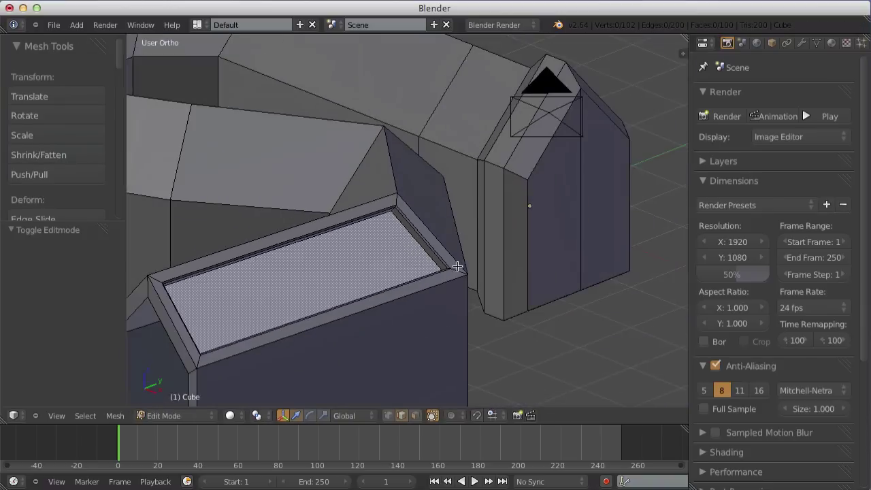
scroll(454, 266, "up", 3)
Select the inner edge loop of the top roof panel.
right_click(449, 266, "alt")
right_click(448, 267, "alt+shift")
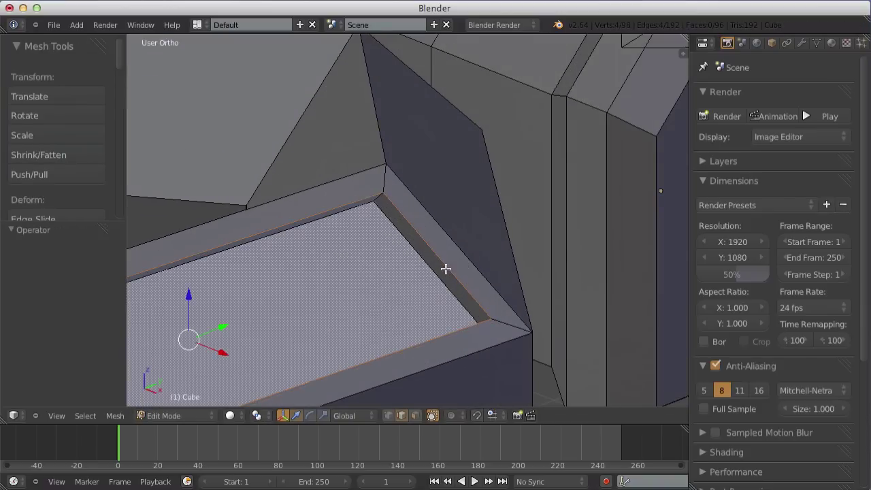
right_click(448, 266, "alt+shift")
right_click(449, 267, "alt+shift")
scroll(448, 269, "down", 2)
middle_click_drag(449, 269, 449, 272)
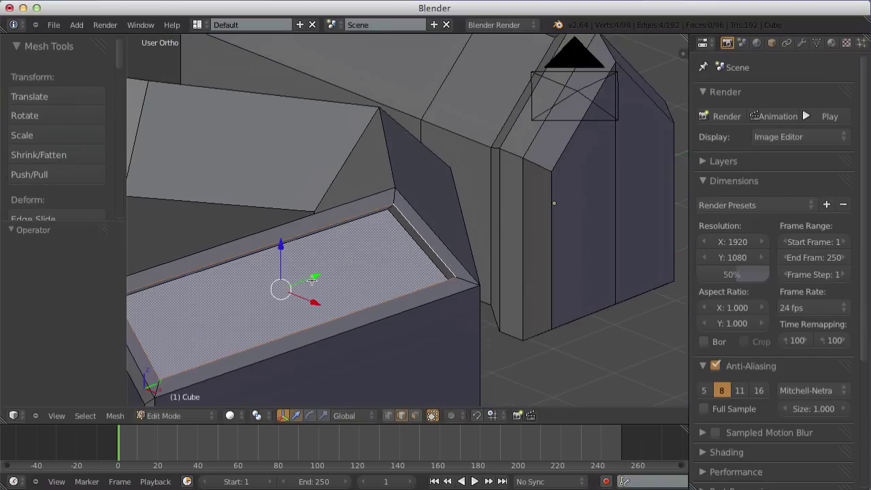
middle_click_drag(312, 279, 374, 226, "shift")
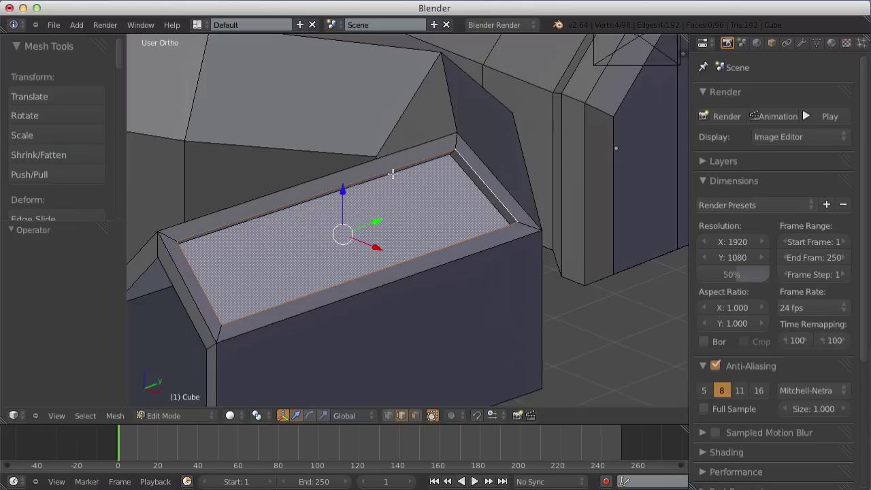
scroll(393, 174, "up", 3)
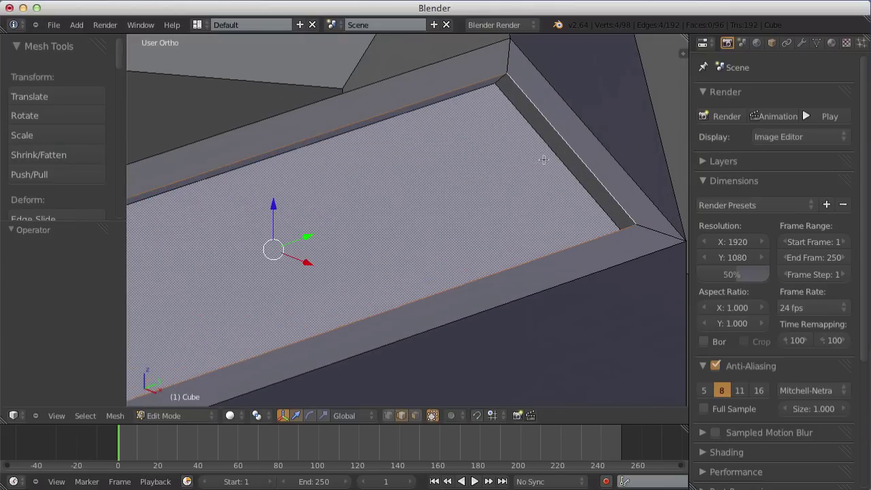
Bevel the top panel's edges with a percentage of about 0.19.
key("ctrl+b")
left_click(568, 112)
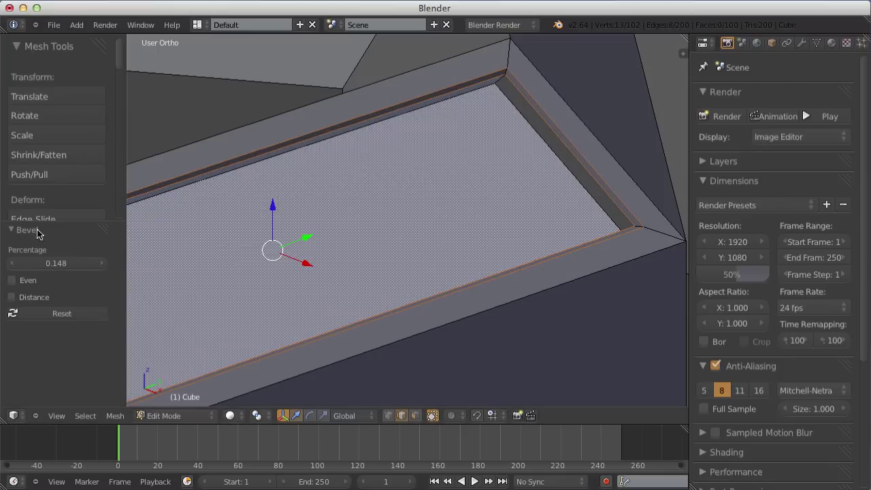
left_click_drag(49, 264, 56, 271)
scroll(739, 208, "down", 1)
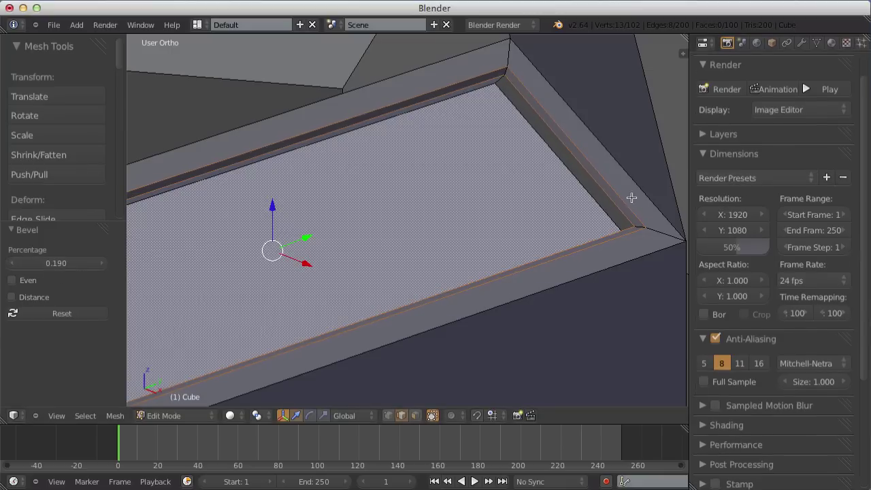
scroll(402, 177, "down", 3)
scroll(385, 185, "down", 2)
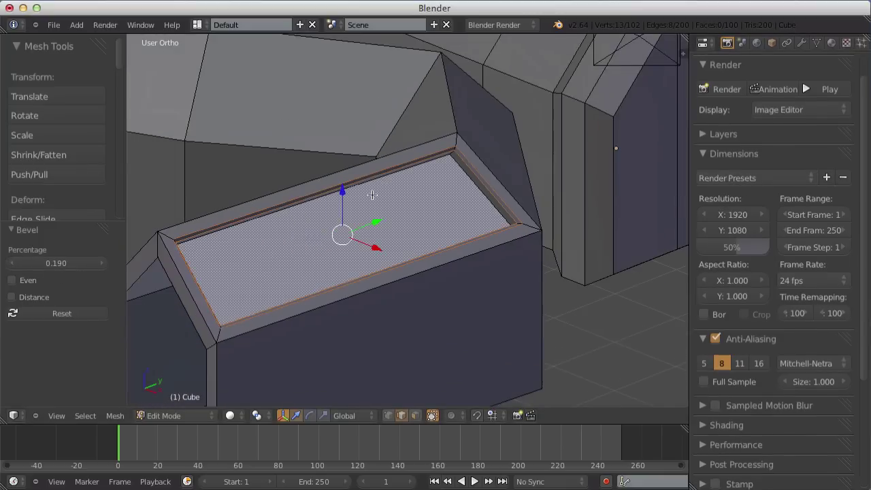
Check the bevelled panel in Object Mode and go back to Edit Mode.
key("Tab")
scroll(402, 195, "up", 5)
key("Tab")
scroll(452, 197, "down", 3)
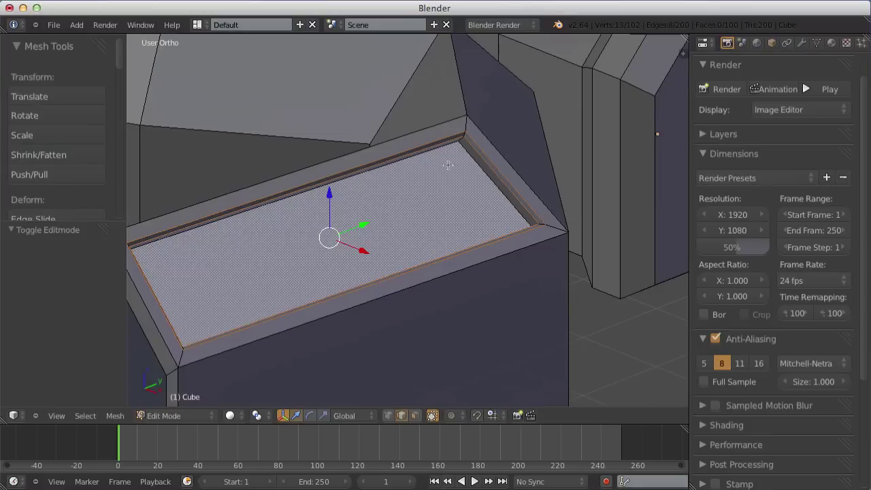
scroll(463, 160, "down", 3)
scroll(460, 162, "up", 3)
Select the edge loop around the open gable end.
key("a")
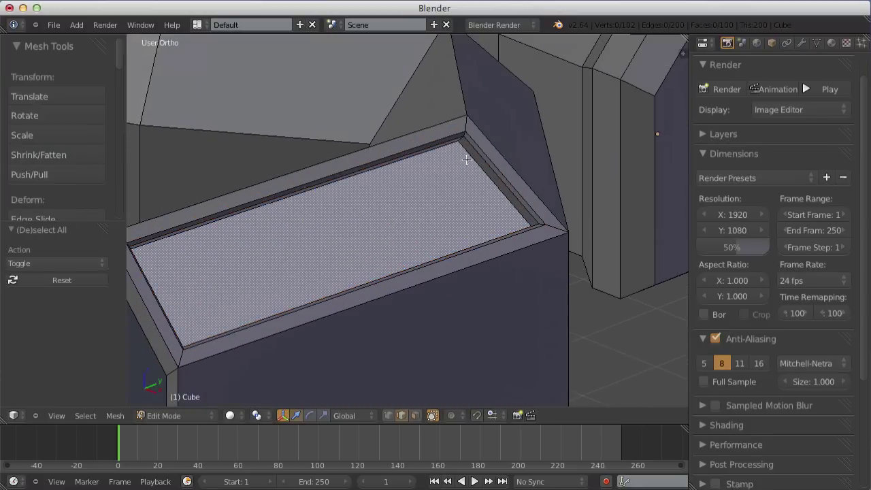
right_click(458, 262)
key("KP_4")
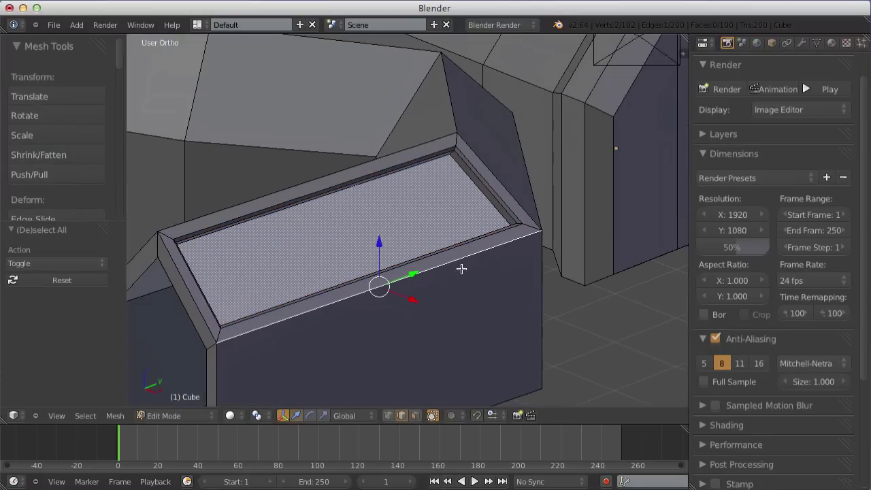
middle_click_drag(193, 307, 283, 181)
right_click(285, 181, "alt")
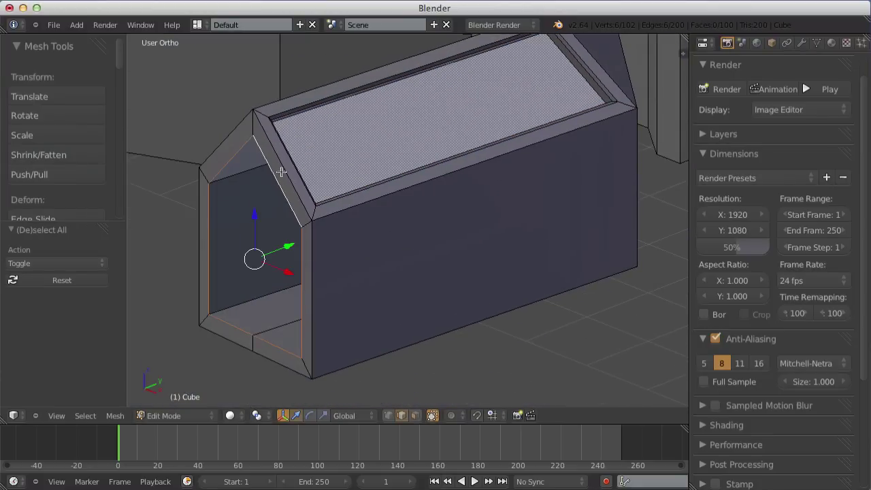
scroll(273, 217, "up", 2)
scroll(270, 260, "up", 2)
middle_click_drag(270, 260, 345, 257)
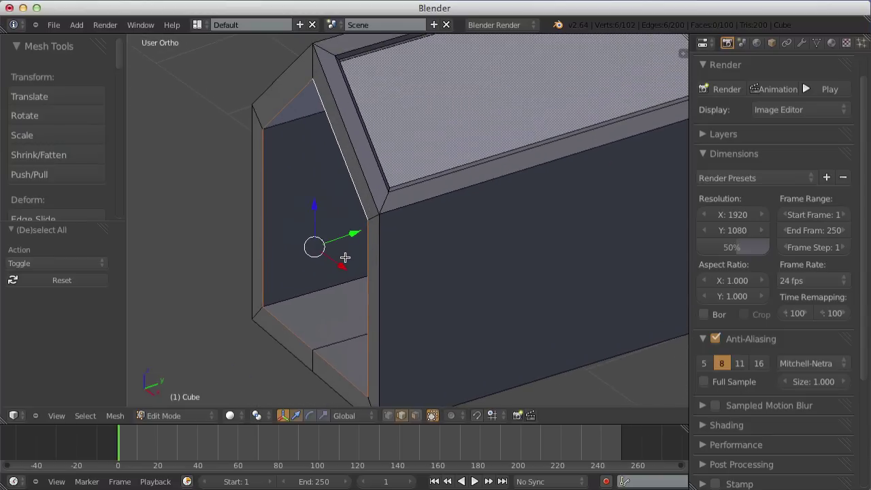
Bevel the gable-opening edge loop from the W specials menu.
key("w")
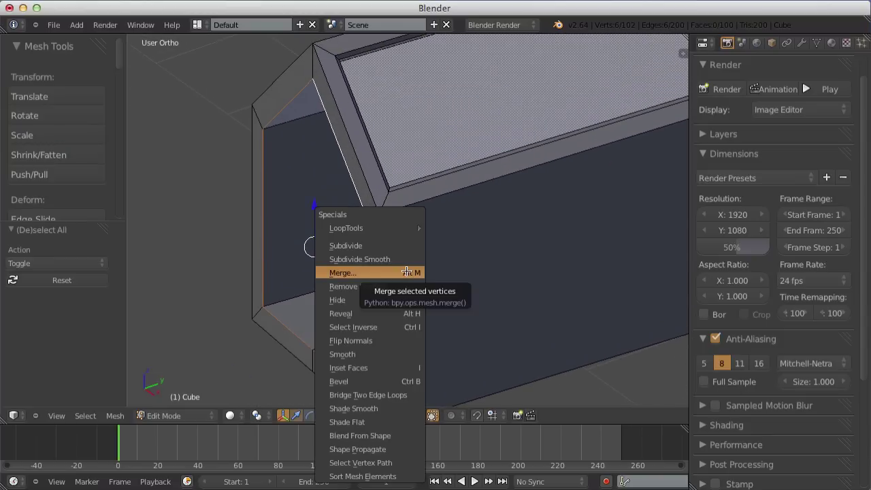
key("Escape")
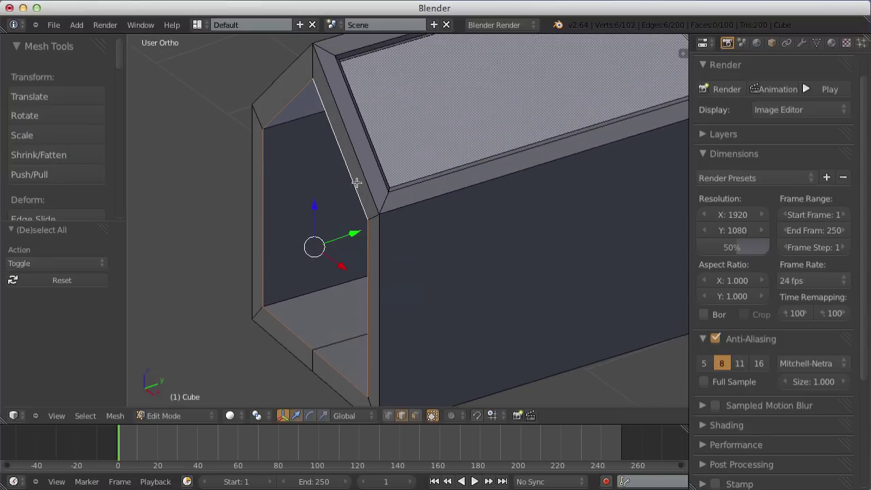
key("w")
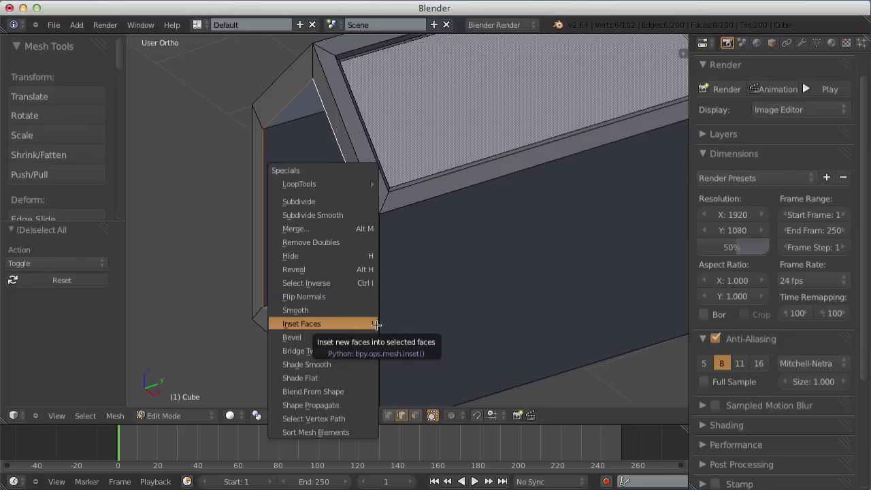
left_click(367, 337)
left_click(381, 334)
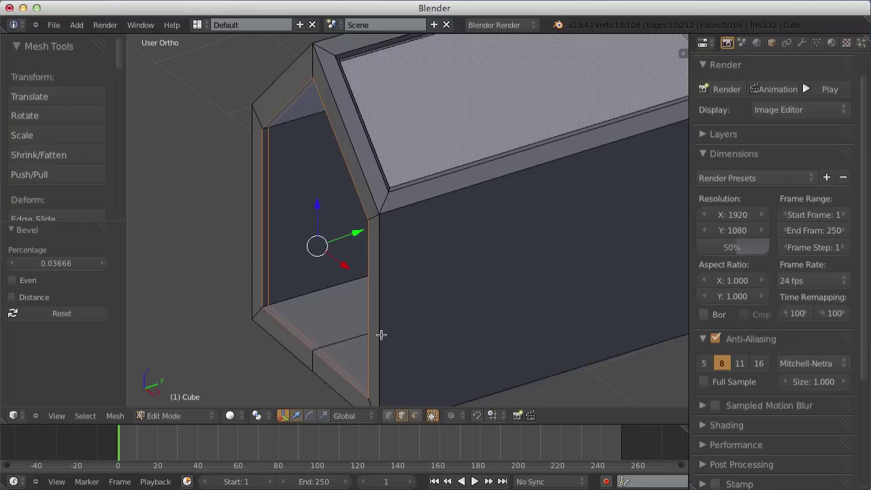
Review the house in Object Mode, then re-enter Edit Mode with nothing selected.
scroll(381, 334, "down", 3)
key("Tab")
scroll(315, 252, "down", 2)
mouse_move(328, 262)
middle_mouse_down()
mouse_move(332, 280)
mouse_move(409, 273)
mouse_move(436, 245)
mouse_move(461, 268)
middle_mouse_up()
key("a")
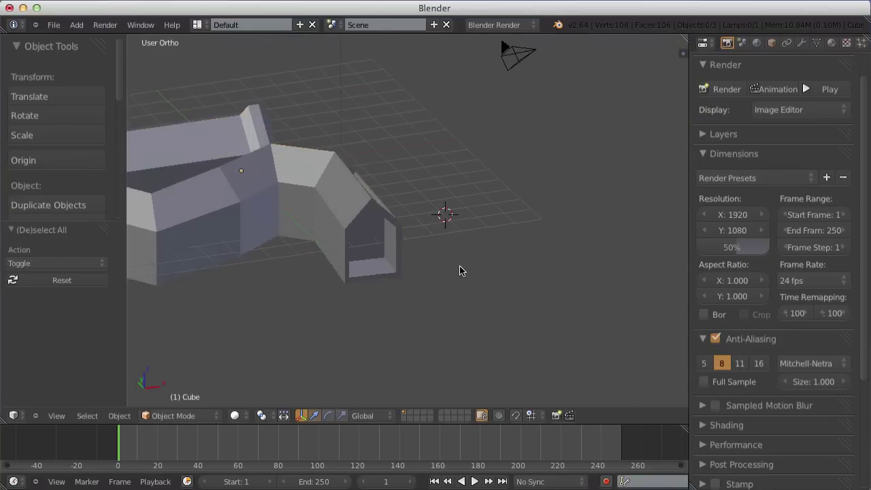
scroll(460, 270, "down", 3)
mouse_move(522, 266)
middle_mouse_down()
mouse_move(428, 222)
mouse_move(413, 242)
mouse_move(369, 241)
mouse_move(510, 210)
mouse_move(453, 190)
mouse_move(360, 239)
mouse_move(432, 270)
mouse_move(495, 270)
mouse_move(476, 288)
mouse_move(443, 159)
mouse_move(412, 248)
mouse_move(403, 127)
mouse_move(400, 143)
mouse_move(398, 133)
middle_mouse_up()
right_click(414, 242)
key("Tab")
scroll(421, 234, "up", 5)
key("a")
In Face select mode, select the faces along the upper wing band and bend.
scroll(490, 276, "down", 5)
key("ctrl+Tab")
left_click(394, 144)
right_click(397, 126)
right_click(408, 136, "shift")
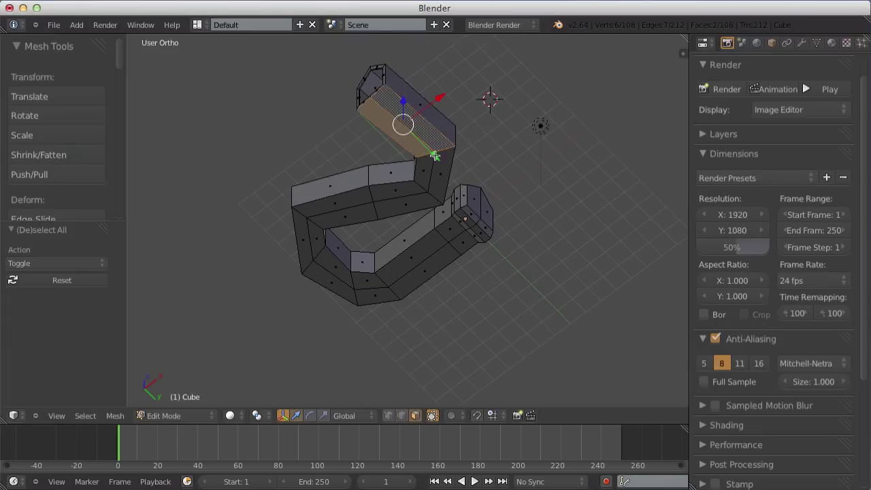
right_click(432, 160, "shift")
right_click(425, 178, "shift")
right_click(403, 192, "shift")
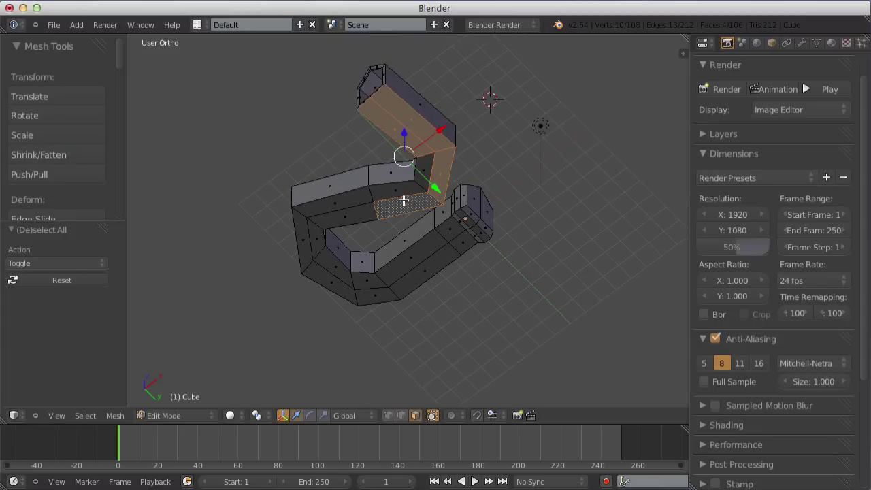
right_click(422, 166, "shift")
right_click(368, 195, "shift")
right_click(344, 211, "shift")
right_click(309, 238, "shift")
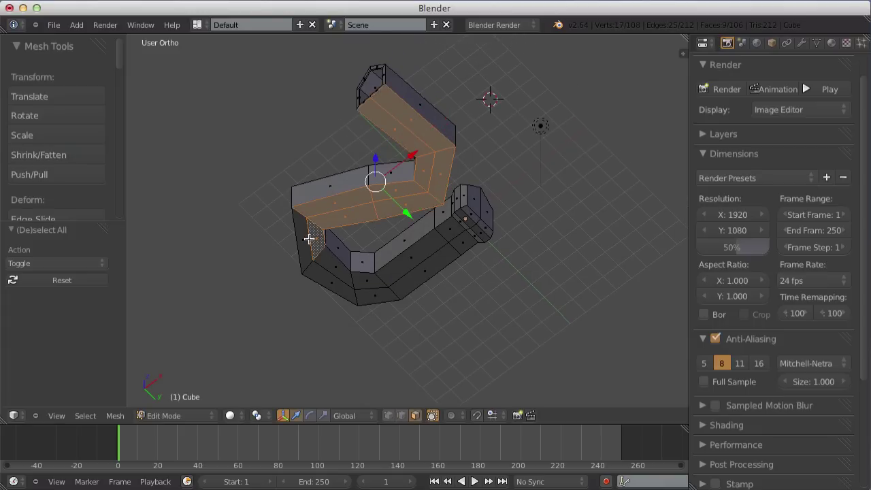
right_click(311, 254, "shift")
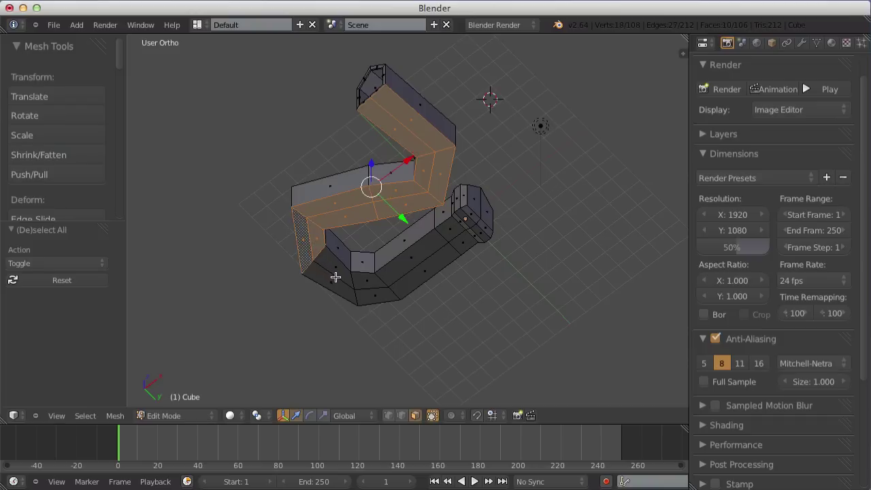
Add the lower band and end-segment faces, 24 in total, and open the Delete menu.
scroll(342, 280, "up", 3)
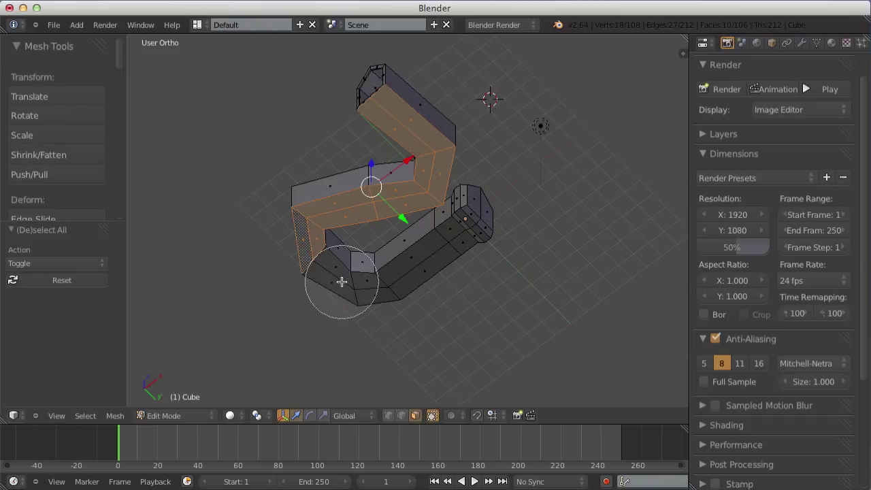
scroll(342, 281, "down", 4)
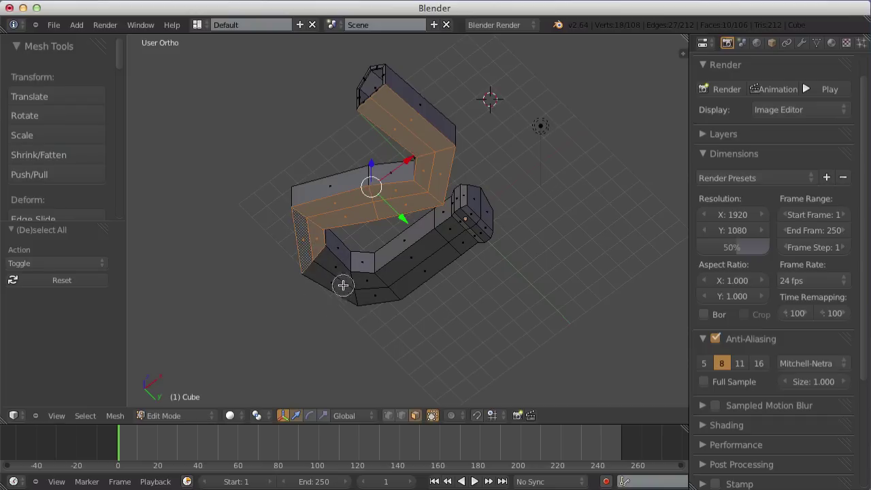
scroll(343, 285, "down", 2)
scroll(344, 286, "down", 2)
scroll(348, 287, "down", 4)
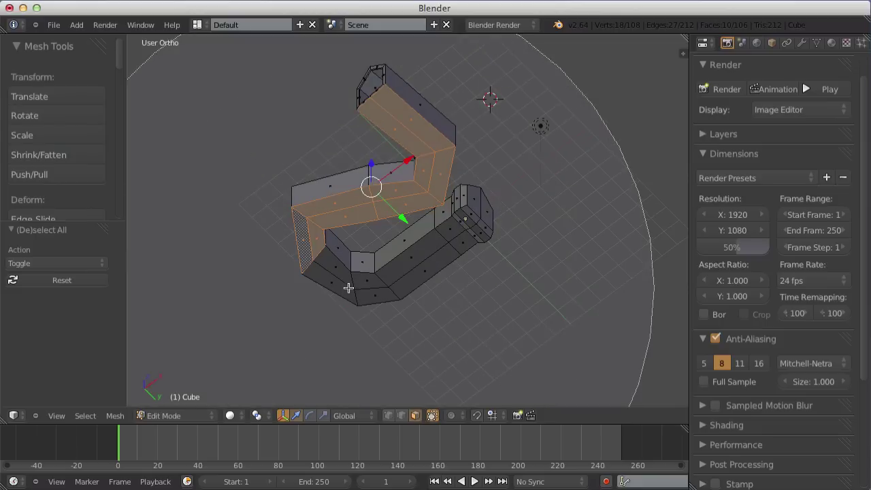
scroll(349, 286, "up", 3)
scroll(349, 285, "up", 3)
scroll(350, 282, "up", 2)
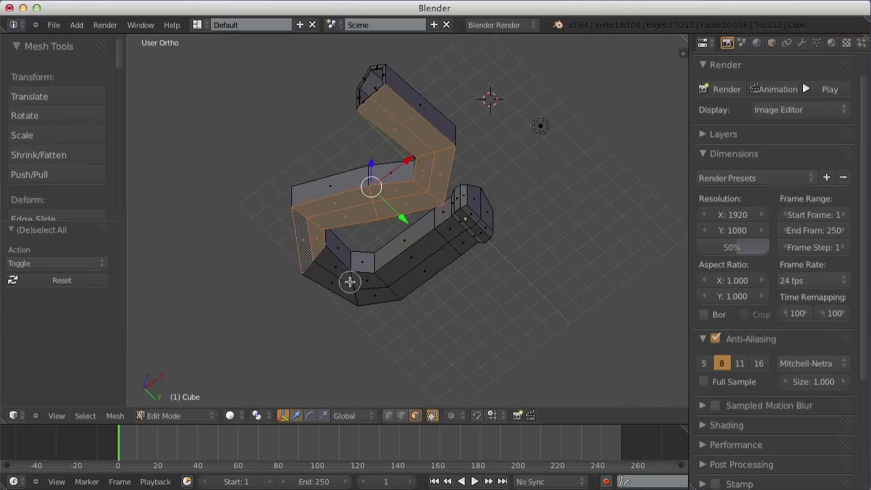
scroll(350, 284, "down", 2)
scroll(350, 286, "down", 2)
scroll(327, 259, "down", 2)
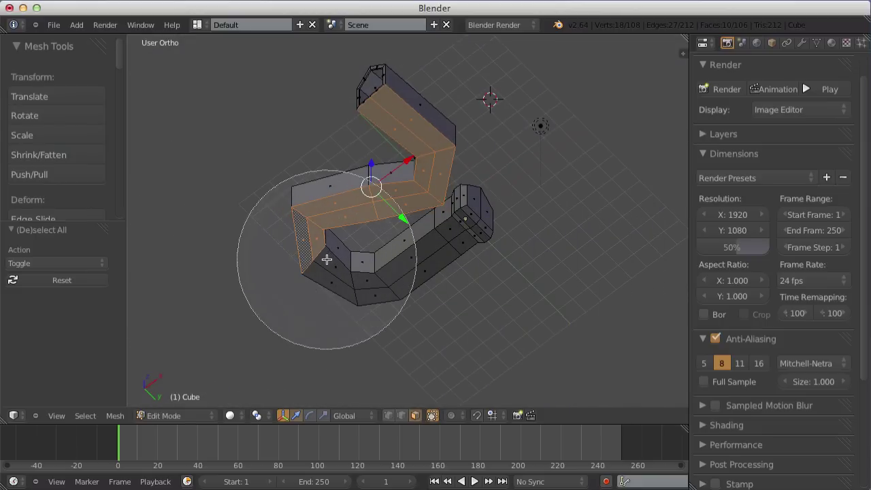
scroll(326, 258, "up", 4)
scroll(327, 258, "up", 3)
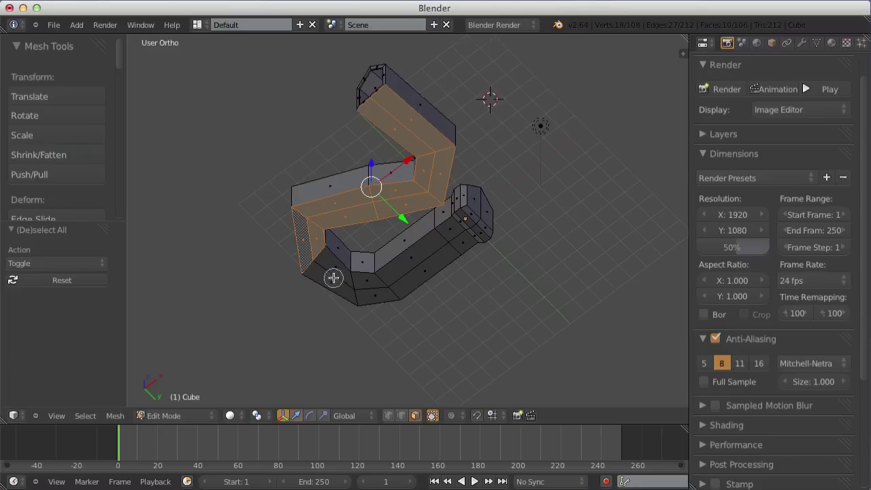
left_click_drag(333, 278, 390, 284)
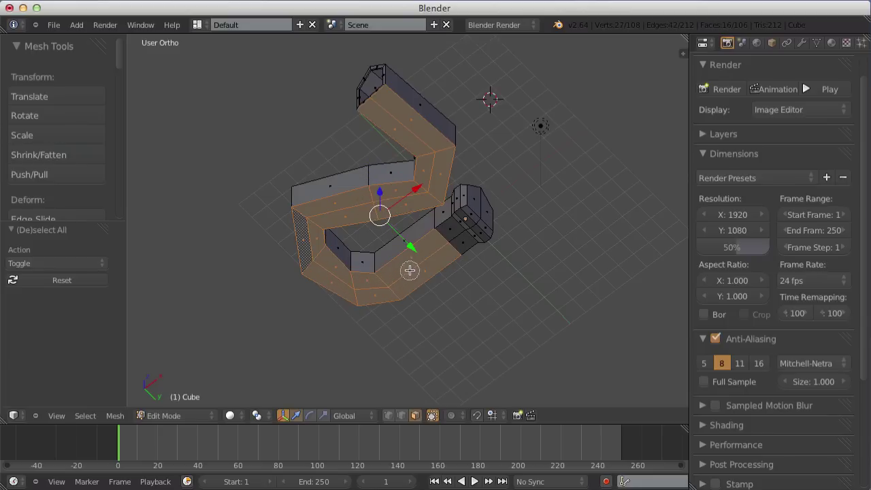
left_click_drag(428, 260, 470, 228)
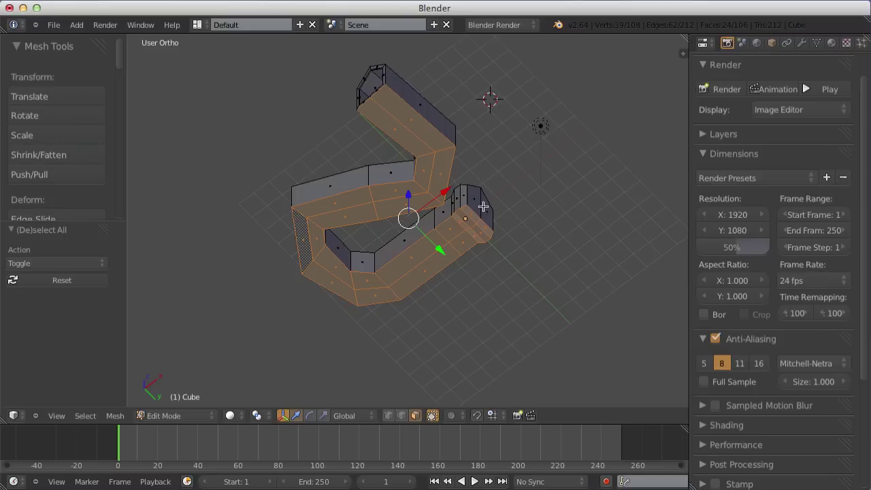
key("x")
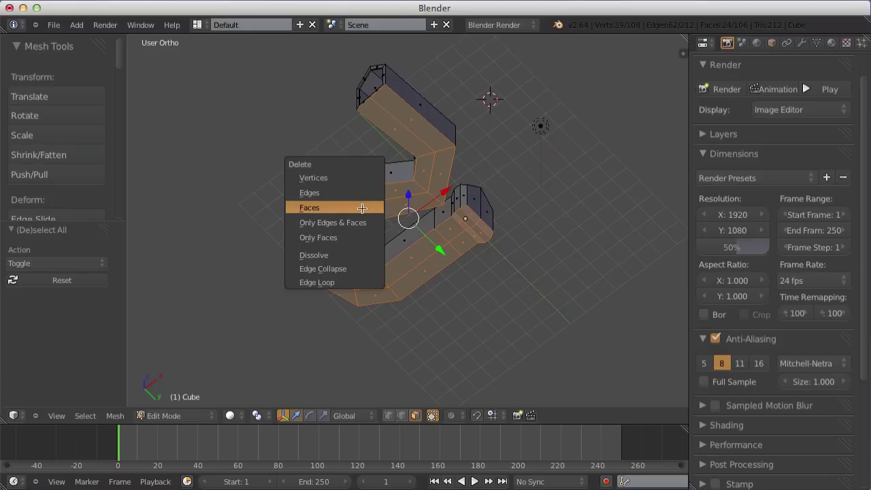
Delete the selected wing faces, then set up a front view in vertex select mode.
left_click(362, 208)
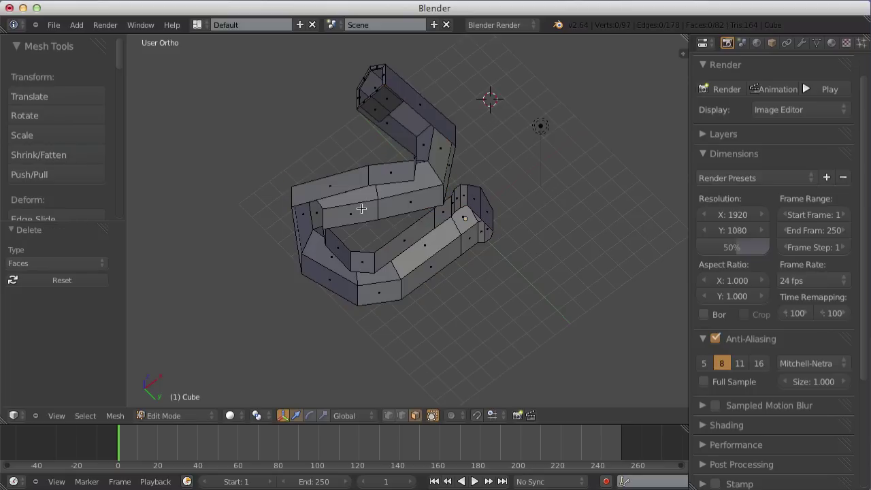
mouse_move(422, 240)
middle_mouse_down()
mouse_move(535, 306)
mouse_move(317, 358)
mouse_move(425, 257)
mouse_move(336, 195)
mouse_move(305, 71)
mouse_move(492, 233)
mouse_move(472, 252)
middle_mouse_up()
key("KP_1")
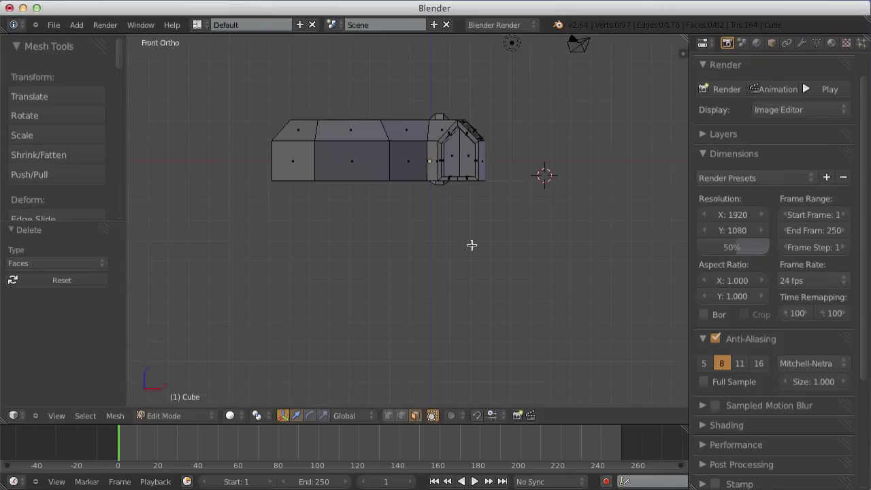
scroll(472, 245, "up", 3)
key("ctrl+Tab")
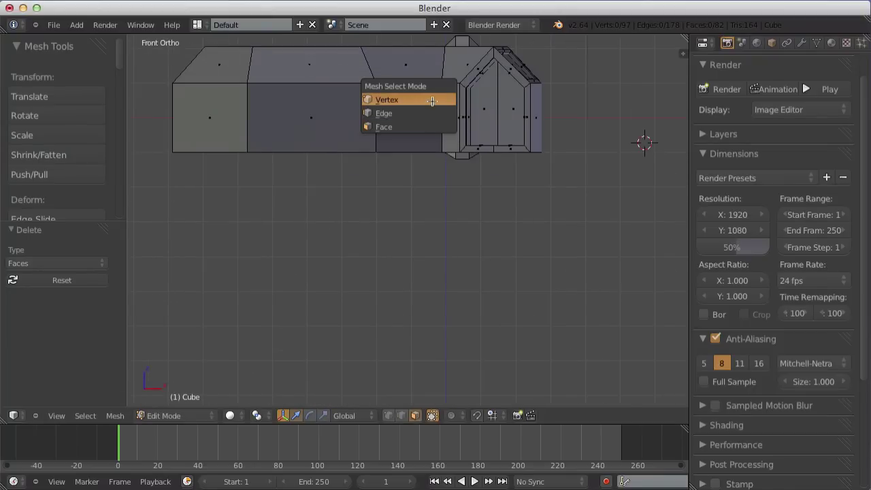
left_click(428, 101)
middle_click_drag(409, 130, 414, 216, "shift")
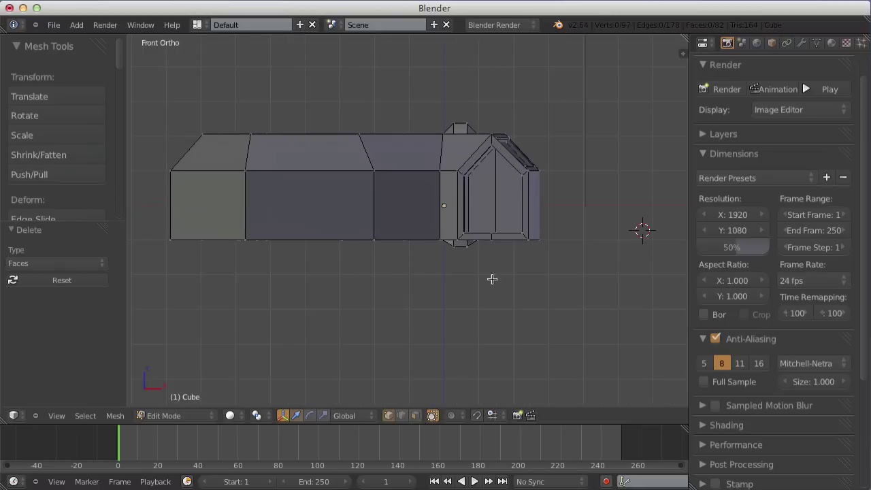
Try box-selecting the bottom wall vertices, then clear it and turn on see-through display.
key("b")
left_click_drag(570, 296, 122, 236)
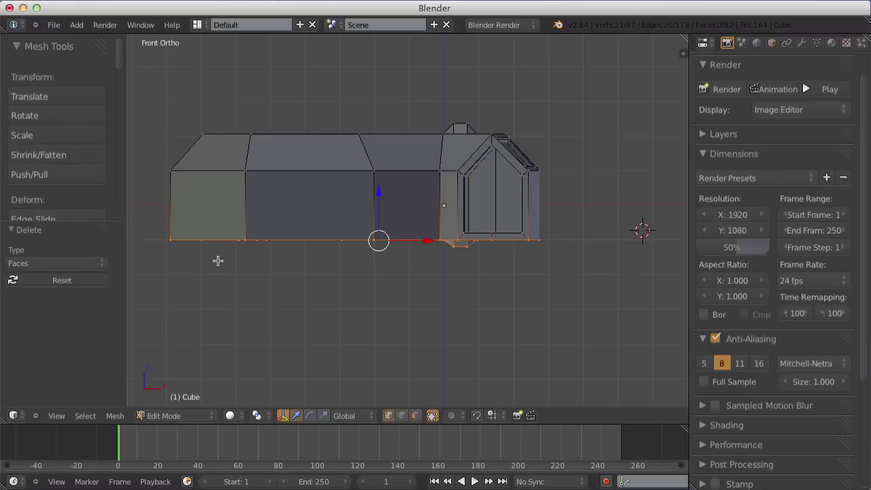
middle_click_drag(499, 239, 209, 294)
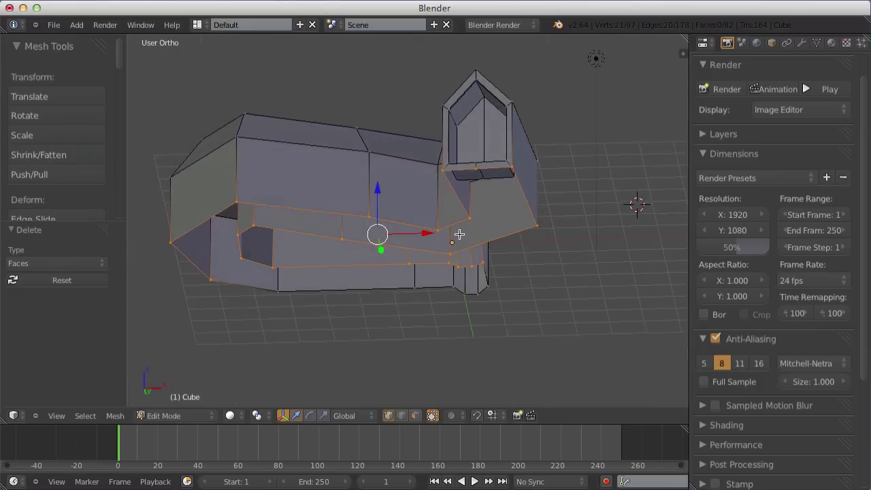
key("a")
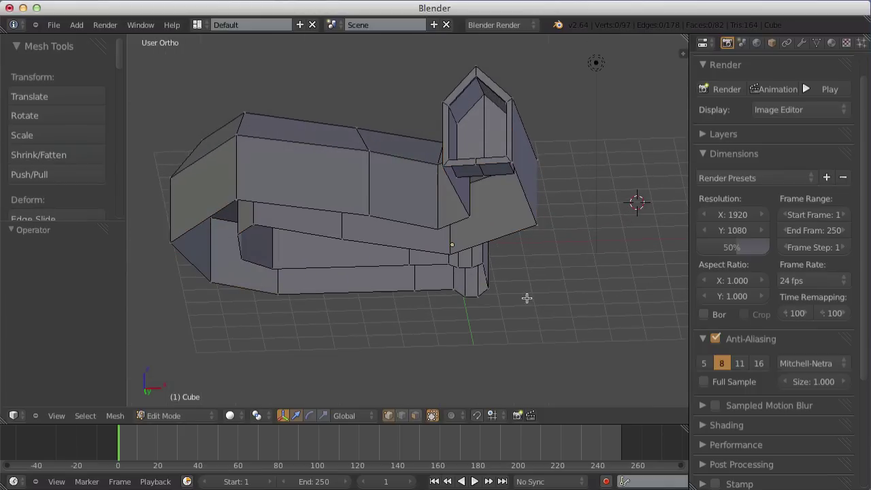
key("KP_1")
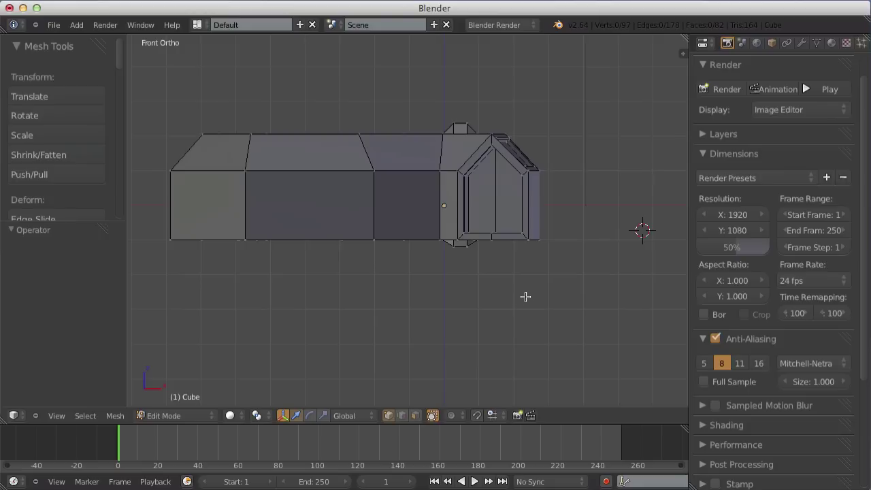
key("z")
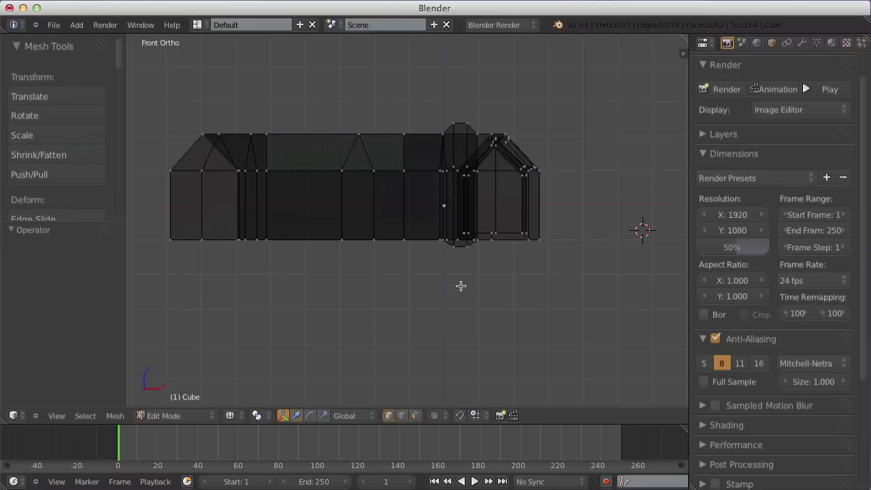
key("z")
key("z")
mouse_move(529, 238)
middle_mouse_down()
mouse_move(492, 261)
mouse_move(338, 305)
mouse_move(320, 336)
mouse_move(618, 311)
mouse_move(595, 241)
mouse_move(642, 251)
mouse_move(554, 300)
mouse_move(389, 295)
mouse_move(383, 258)
mouse_move(407, 246)
mouse_move(564, 274)
mouse_move(504, 319)
middle_mouse_up()
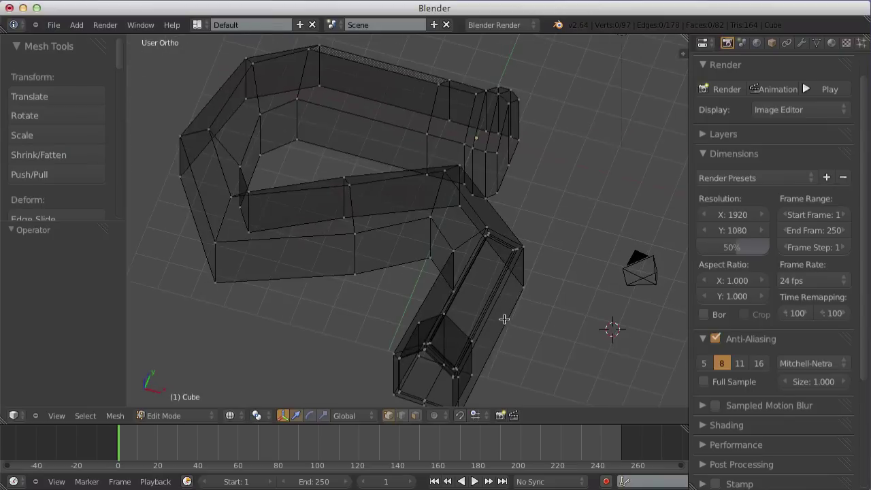
Box-select every bottom-edge vertex from the front and scale them to Z 0.
key("KP_1")
key("b")
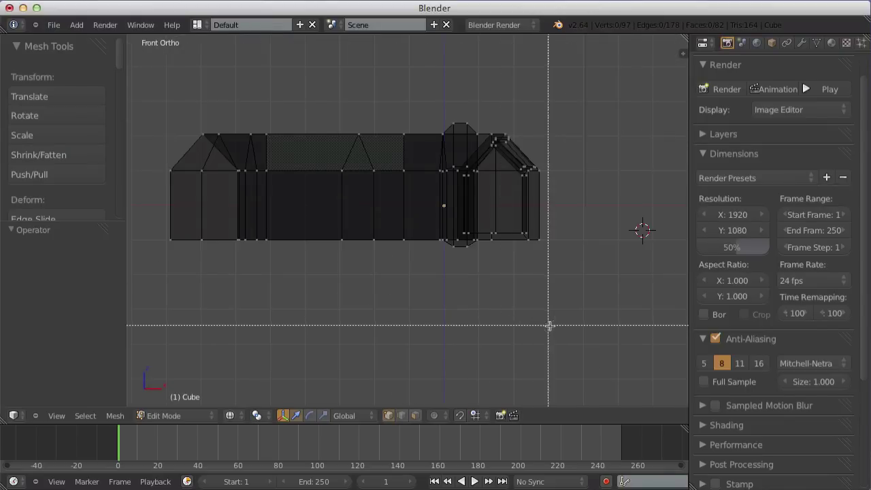
key("Escape")
left_click_drag(609, 354, 159, 236)
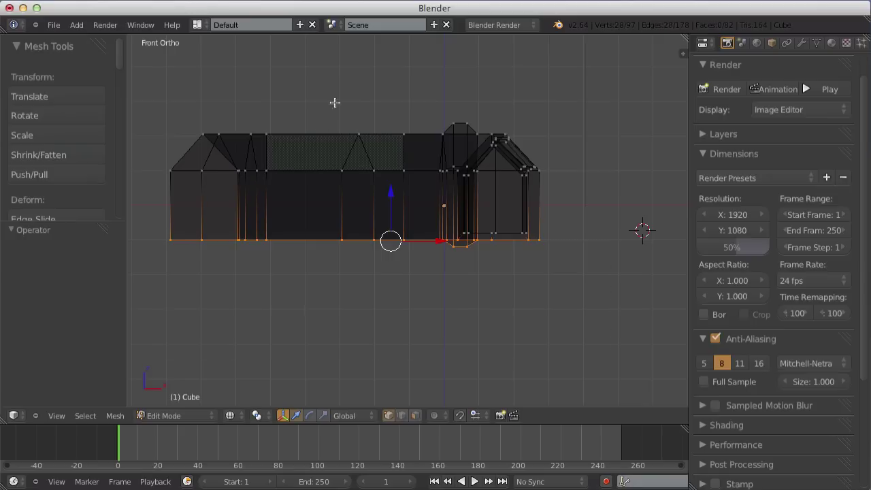
key("s")
type("z")
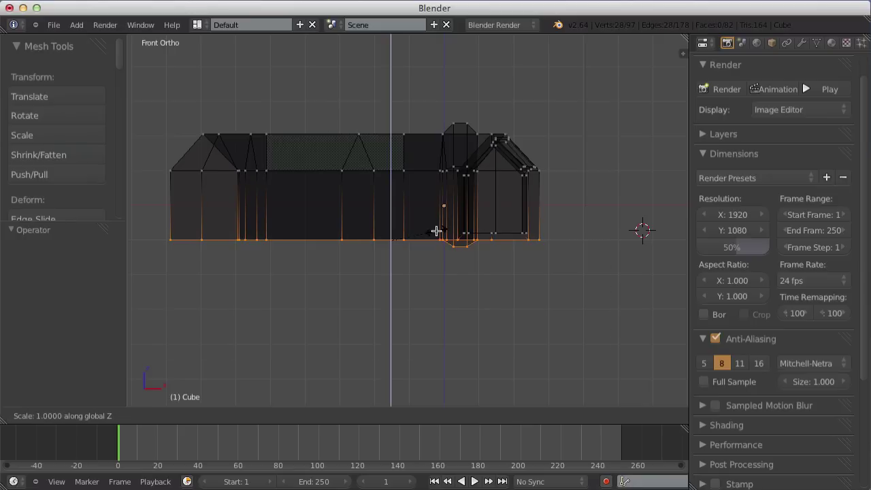
type("0")
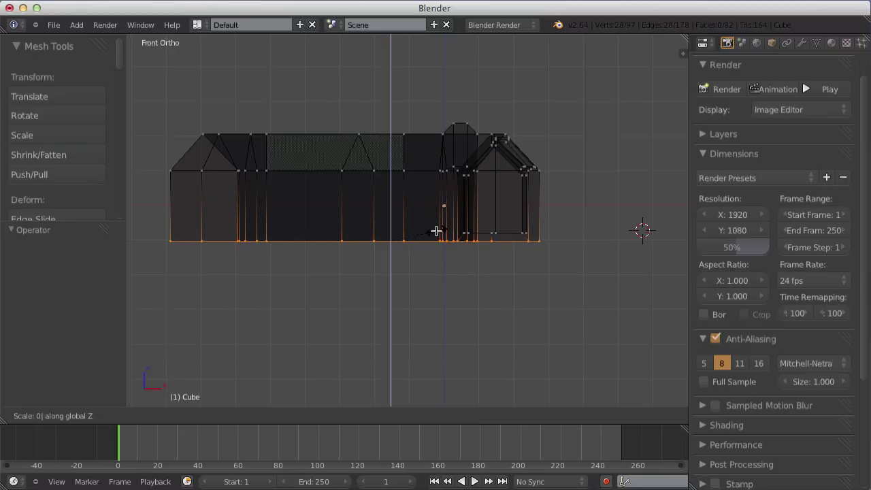
key("Return")
Return to Object Mode and inspect the levelled base from several angles.
key("Tab")
key("a")
scroll(461, 218, "down", 3)
mouse_move(535, 228)
middle_mouse_down()
mouse_move(387, 178)
mouse_move(312, 254)
mouse_move(496, 301)
mouse_move(542, 277)
middle_mouse_up()
key("Tab")
scroll(406, 285, "up", 3)
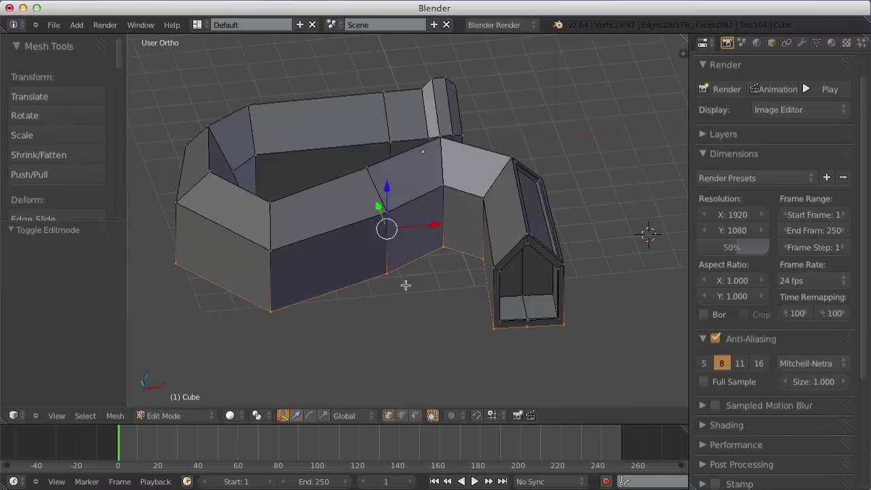
key("a")
key("Tab")
scroll(421, 255, "down", 3)
mouse_move(608, 259)
middle_mouse_down()
mouse_move(432, 229)
mouse_move(282, 225)
middle_mouse_up()
scroll(282, 225, "up", 2)
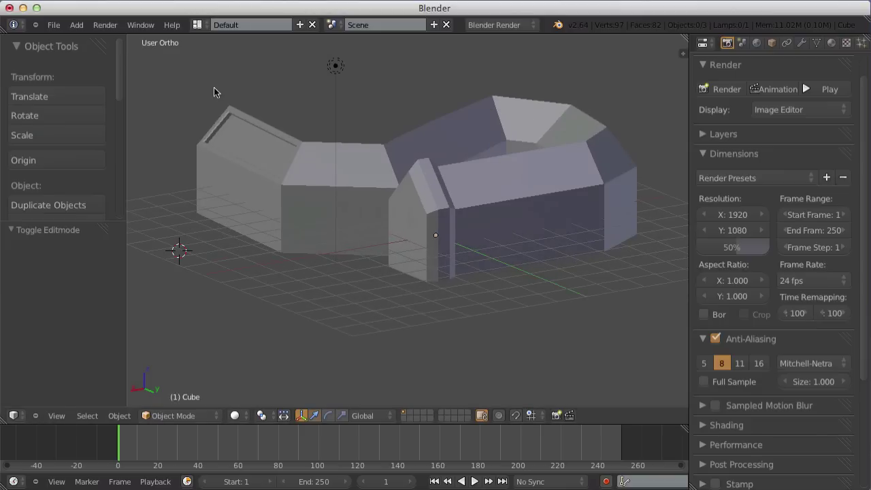
Loop-cut around the walls partway down and level the new loop with scale Z 0.
key("Tab")
middle_click_drag(214, 87, 253, 152)
key("a")
mouse_move(253, 204)
middle_mouse_down()
mouse_move(302, 197)
mouse_move(399, 214)
mouse_move(494, 214)
mouse_move(510, 189)
mouse_move(365, 210)
middle_mouse_up()
key("ctrl+r")
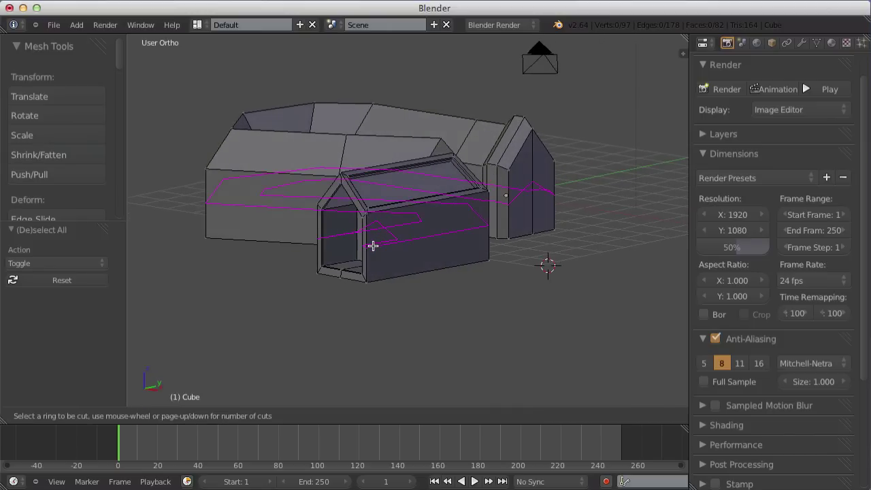
left_click(373, 246)
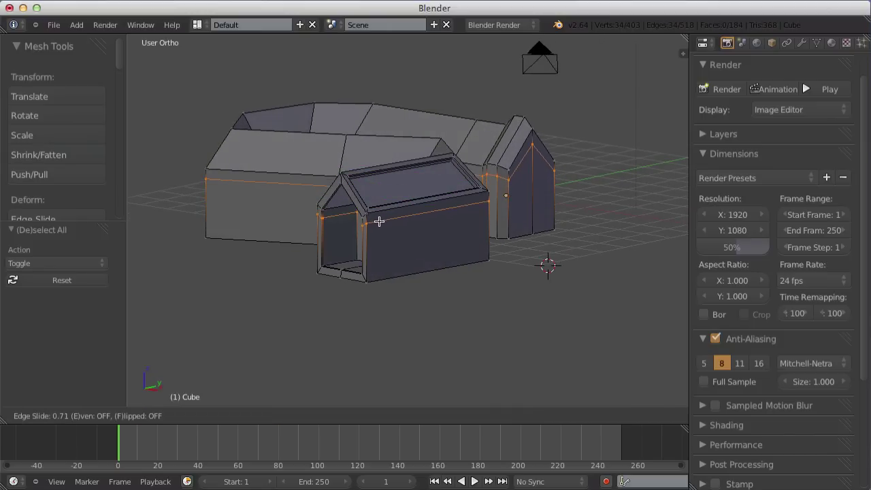
left_click(379, 236)
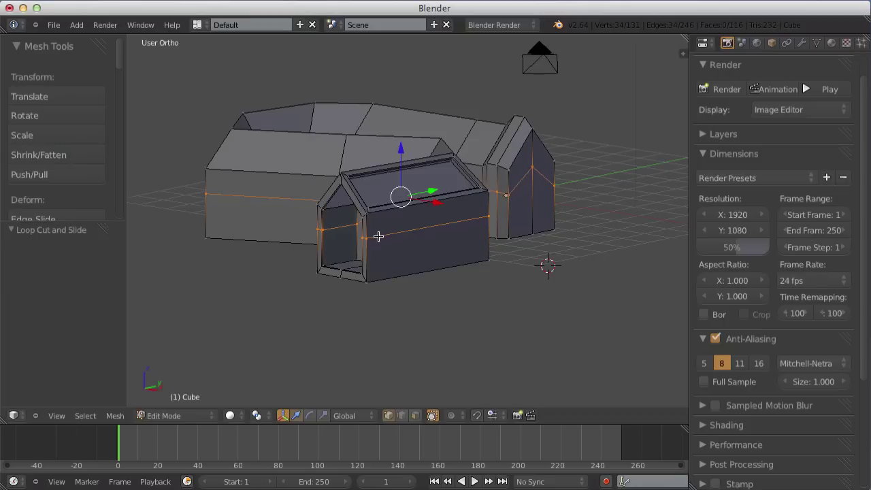
type("sz")
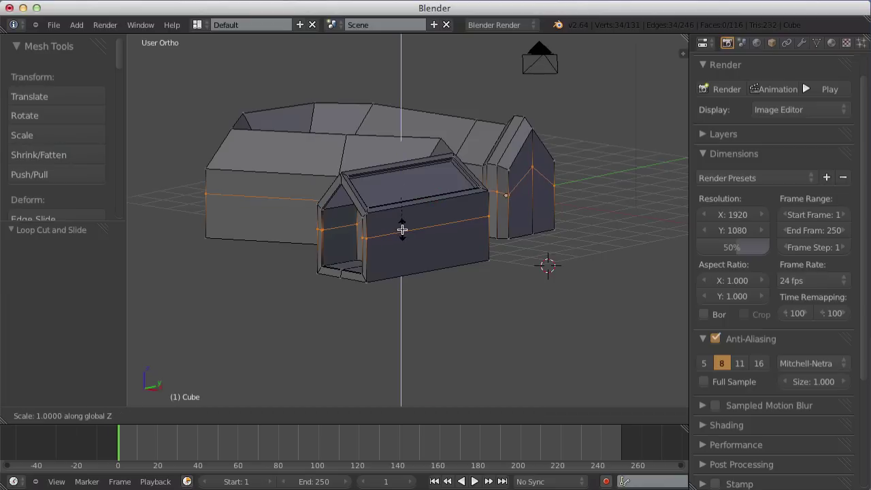
type("0")
key("Return")
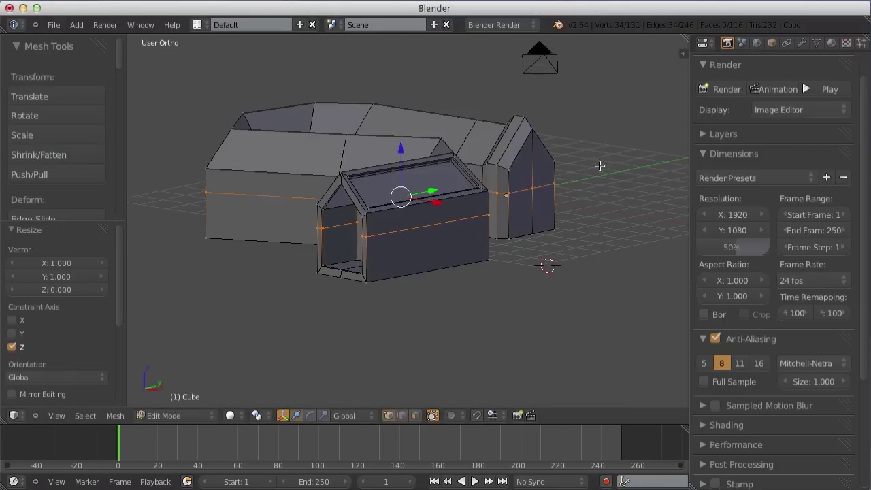
Shrink/fatten the new loop outward by 0.3916 so the walls flare.
mouse_move(600, 165)
middle_mouse_down()
mouse_move(322, 156)
mouse_move(607, 194)
mouse_move(381, 197)
mouse_move(335, 218)
mouse_move(443, 245)
mouse_move(579, 172)
mouse_move(588, 157)
middle_mouse_up()
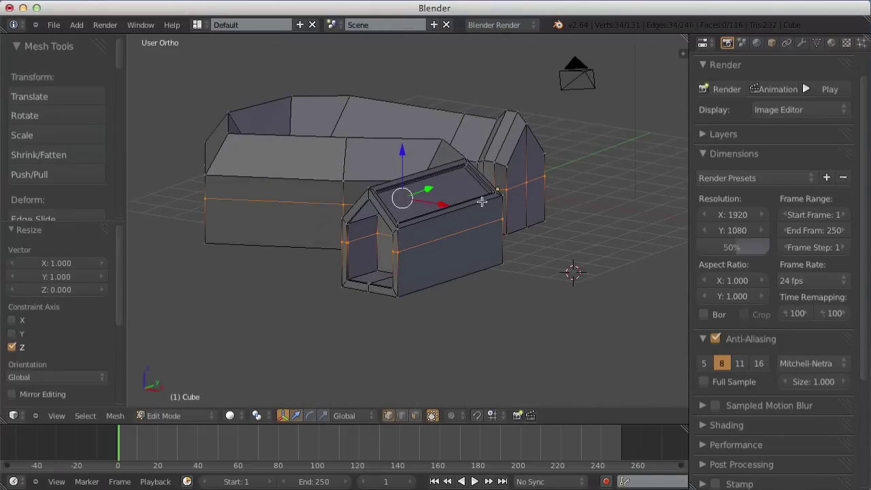
mouse_move(528, 264)
middle_mouse_down()
mouse_move(515, 247)
mouse_move(538, 239)
mouse_move(516, 242)
middle_mouse_up()
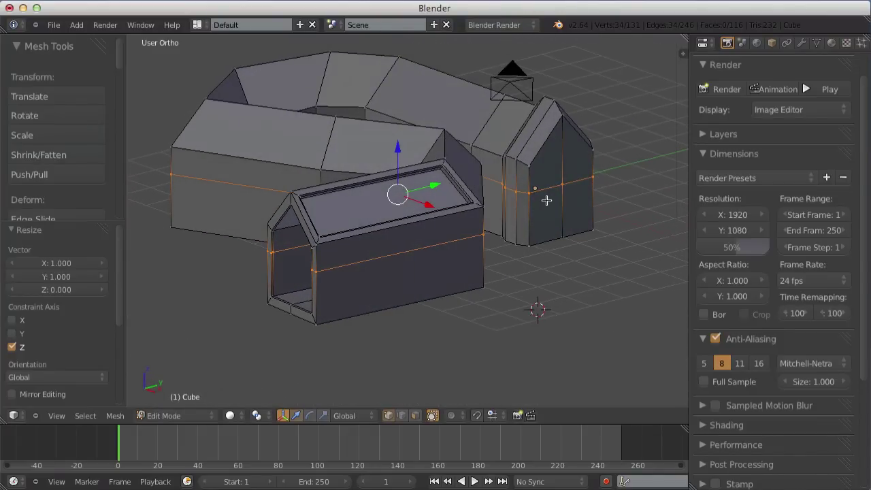
key("alt+s")
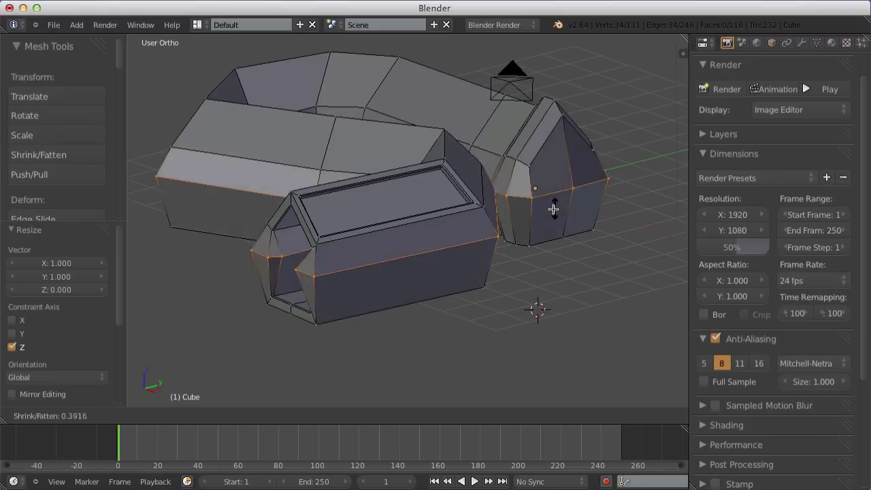
left_click(559, 201)
Preview the flared building in Object Mode, then go back into Edit Mode.
key("Tab")
scroll(559, 208, "down", 3)
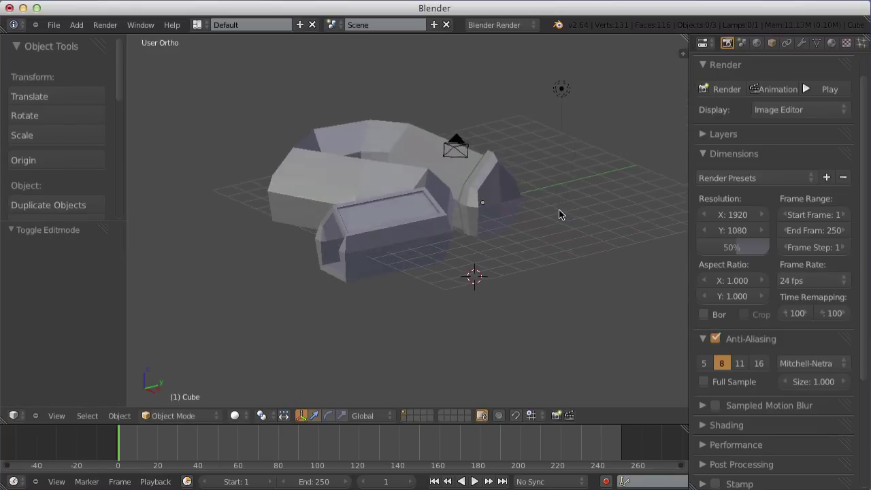
mouse_move(559, 209)
middle_mouse_down()
mouse_move(426, 194)
mouse_move(516, 293)
middle_mouse_up()
key("Tab")
scroll(515, 294, "up", 3)
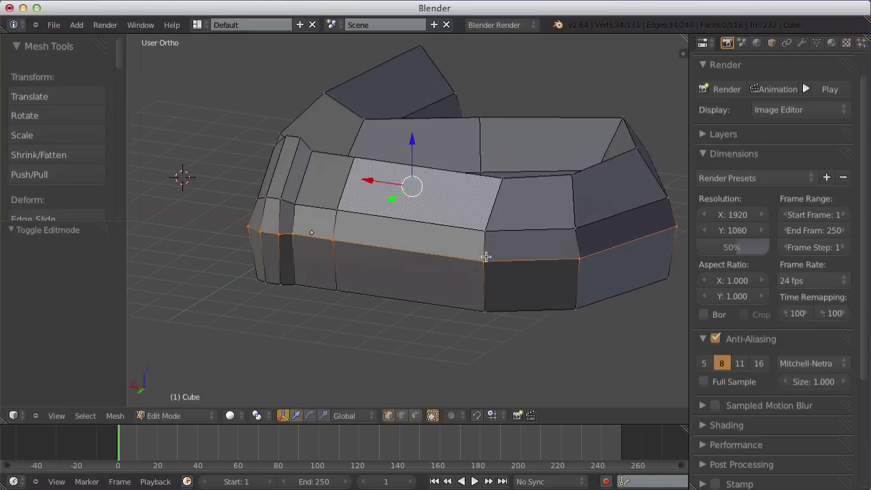
In face select mode, clear the selection and pick one sloping roof panel on the curving wing.
key("ctrl+Tab")
left_click(477, 280)
key("a")
scroll(476, 277, "down", 3)
scroll(476, 278, "up", 3)
key("a")
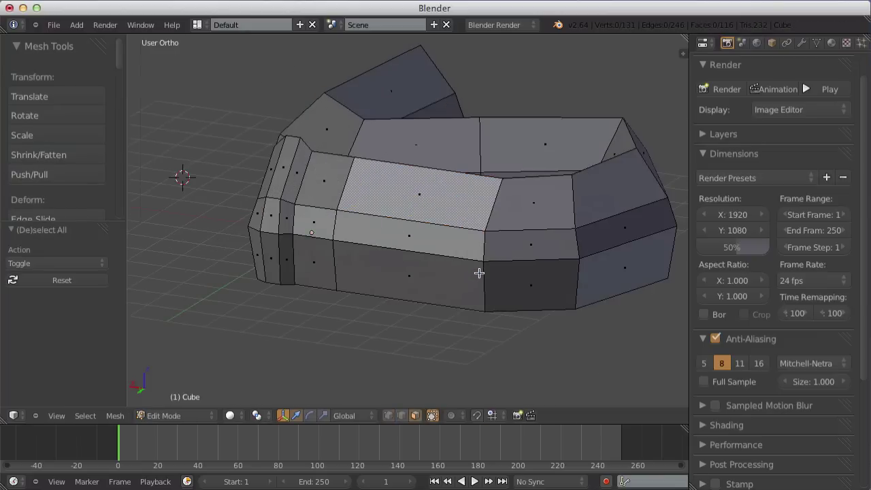
mouse_move(479, 273)
middle_mouse_down()
mouse_move(317, 246)
mouse_move(312, 228)
middle_mouse_up()
right_click(289, 209)
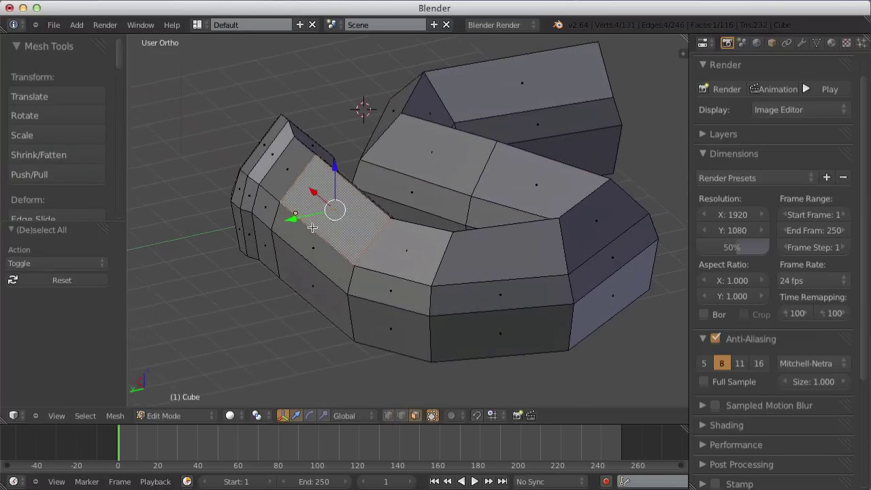
scroll(312, 227, "up", 3)
mouse_move(369, 200)
middle_mouse_down()
mouse_move(335, 200)
mouse_move(366, 206)
middle_mouse_up()
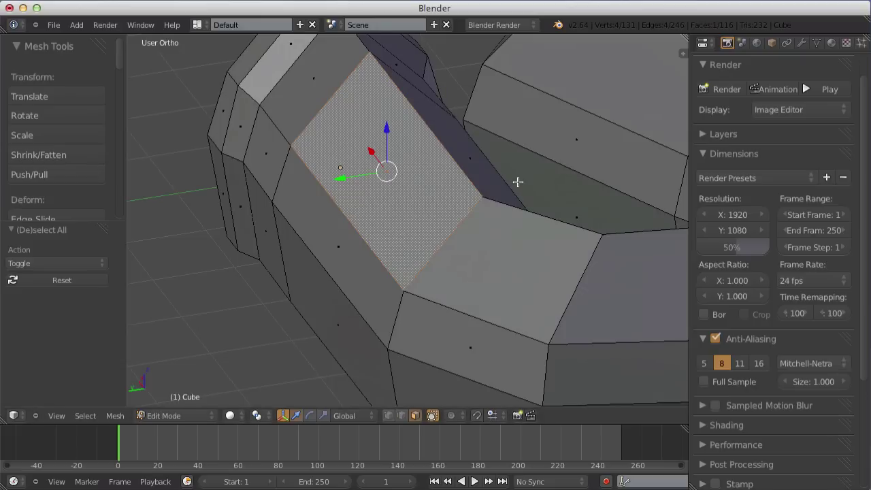
Display the mesh's vertex normals with a normal size of 1.5.
key("n")
scroll(596, 281, "down", 7)
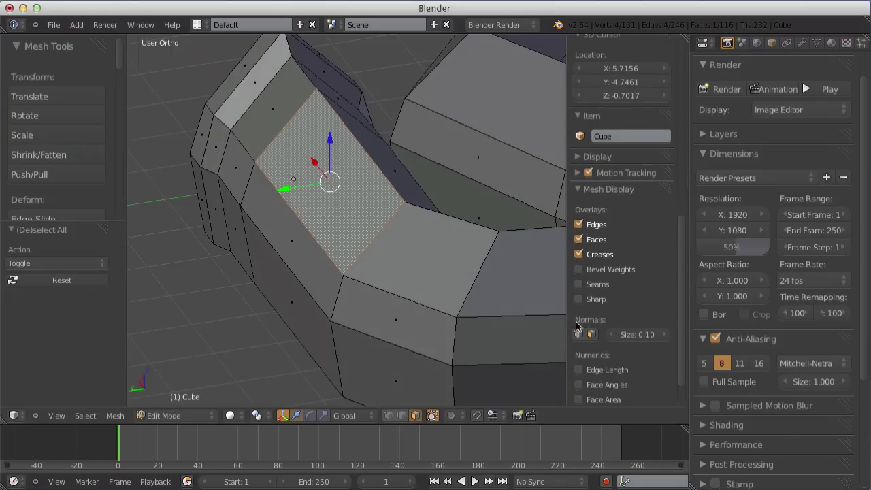
left_click(592, 335)
left_click_drag(618, 334, 651, 332)
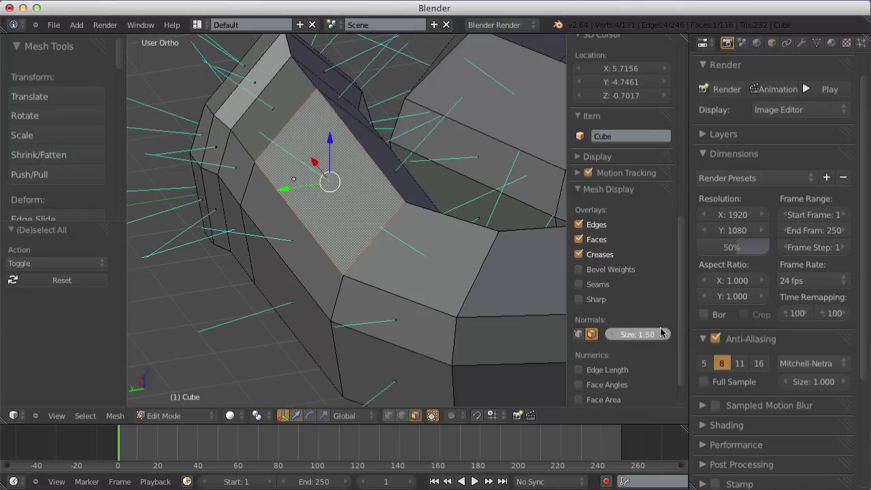
key("n")
Deselect all and orbit to view the structure from another side.
scroll(531, 266, "down", 3)
scroll(411, 252, "up", 5)
key("a")
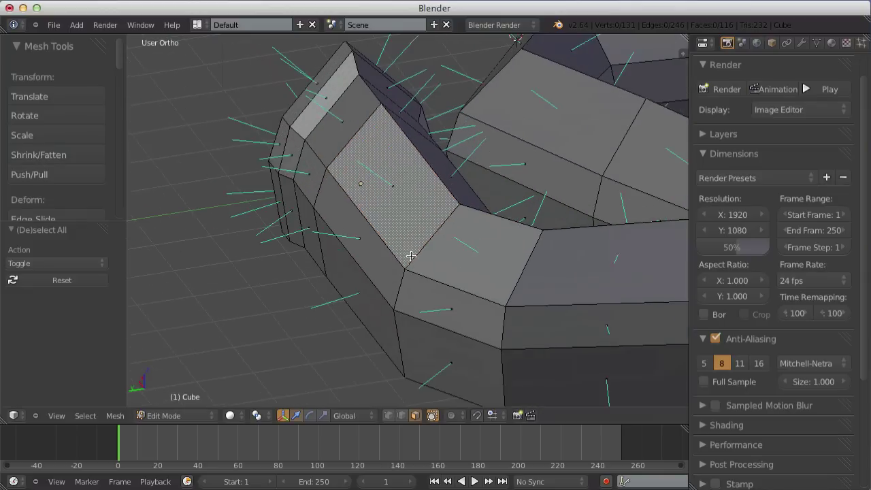
mouse_move(392, 257)
middle_mouse_down()
mouse_move(373, 302)
mouse_move(404, 258)
mouse_move(518, 254)
mouse_move(529, 206)
middle_mouse_up()
Select a face and extrude it out into a new block.
right_click(372, 195)
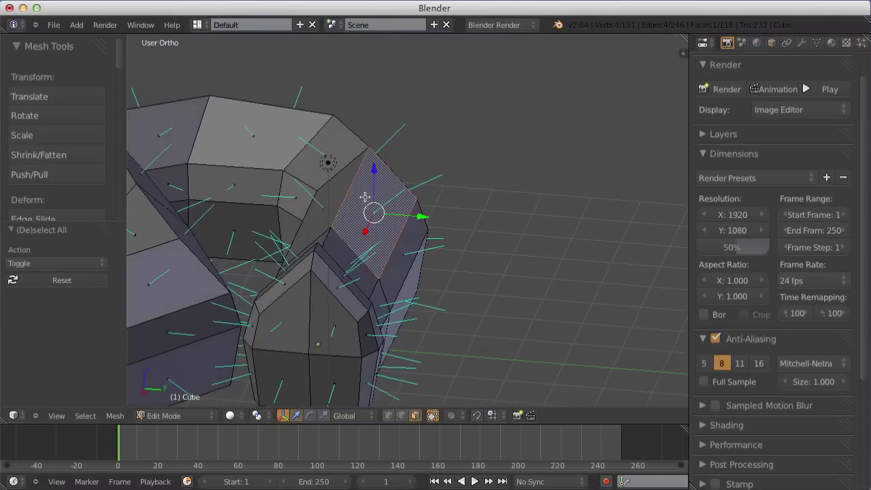
scroll(368, 237, "up", 4)
middle_click_drag(369, 237, 387, 220)
key("e")
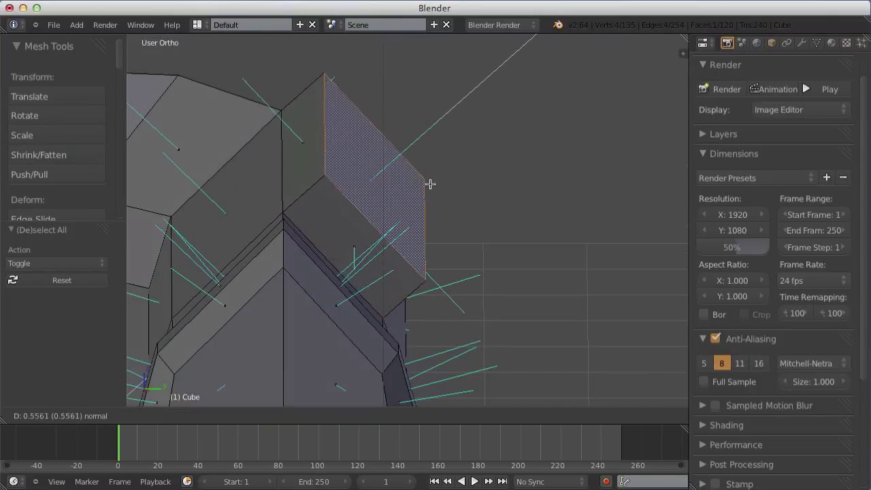
left_click(476, 143)
mouse_move(476, 143)
middle_mouse_down()
mouse_move(333, 272)
mouse_move(490, 188)
mouse_move(335, 136)
middle_mouse_up()
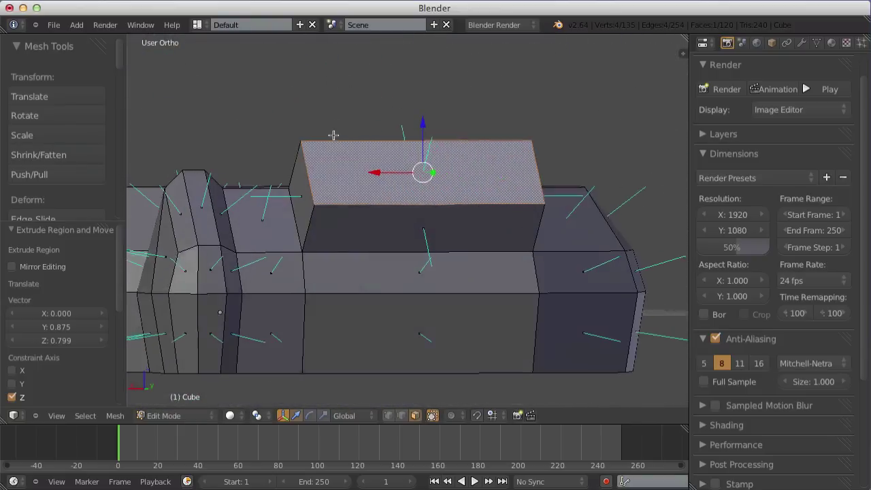
Deselect all and add a loop cut across the extruded block.
key("a")
key("ctrl+r")
left_click(412, 197)
left_click(415, 202)
mouse_move(513, 219)
middle_mouse_down()
mouse_move(426, 268)
mouse_move(473, 229)
middle_mouse_up()
Push the cut loop outward with shrink/fatten, inspecting the whole object in Object Mode.
key("alt+s")
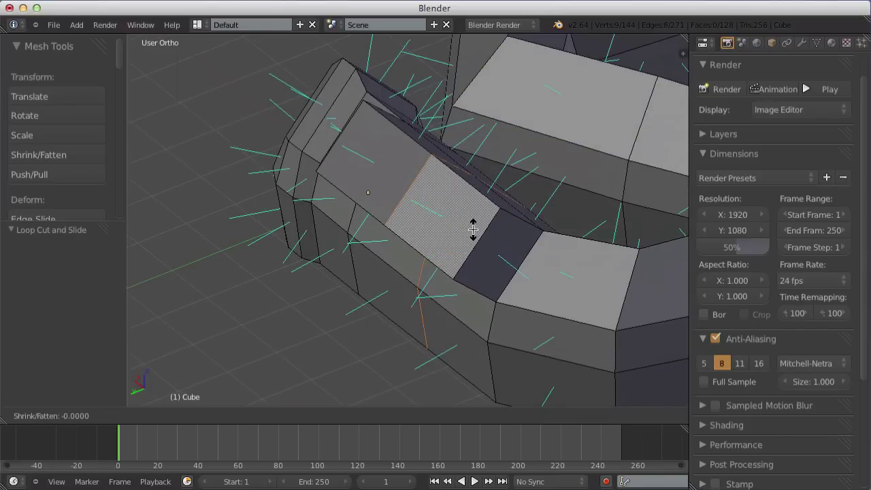
left_click(453, 259)
scroll(399, 263, "down", 4)
key("Tab")
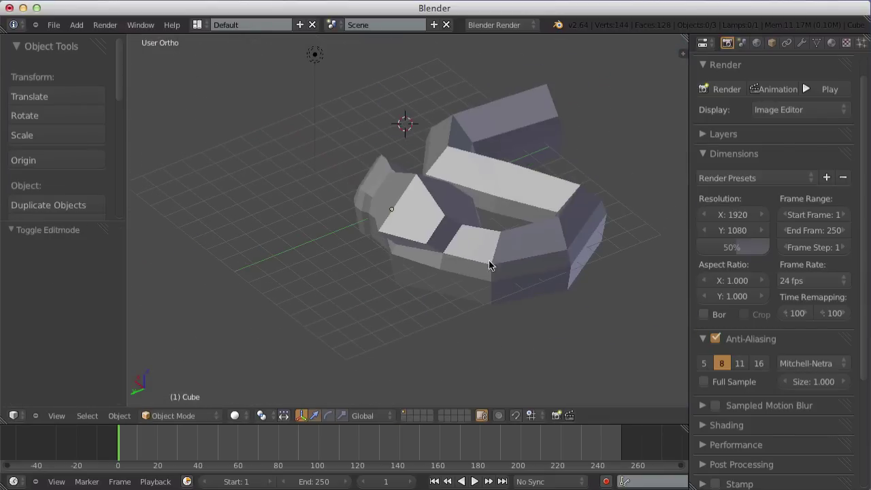
mouse_move(489, 260)
middle_mouse_down()
mouse_move(399, 126)
mouse_move(267, 189)
mouse_move(237, 222)
middle_mouse_up()
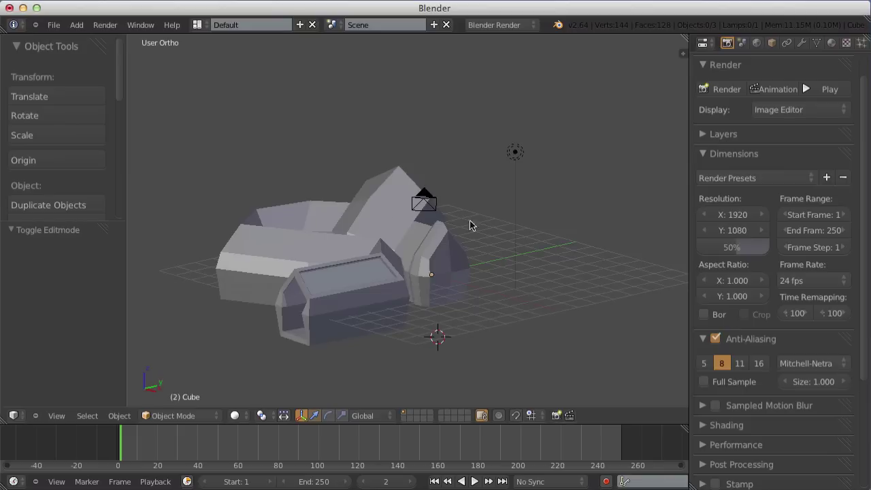
middle_click_drag(470, 224, 307, 229)
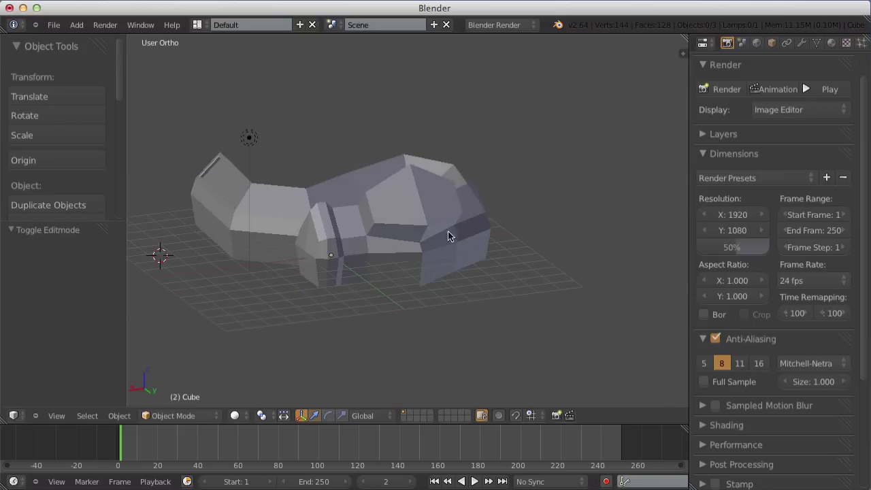
key("Tab")
Deselect all and turn off the normal lines display.
key("a")
scroll(381, 246, "up", 2)
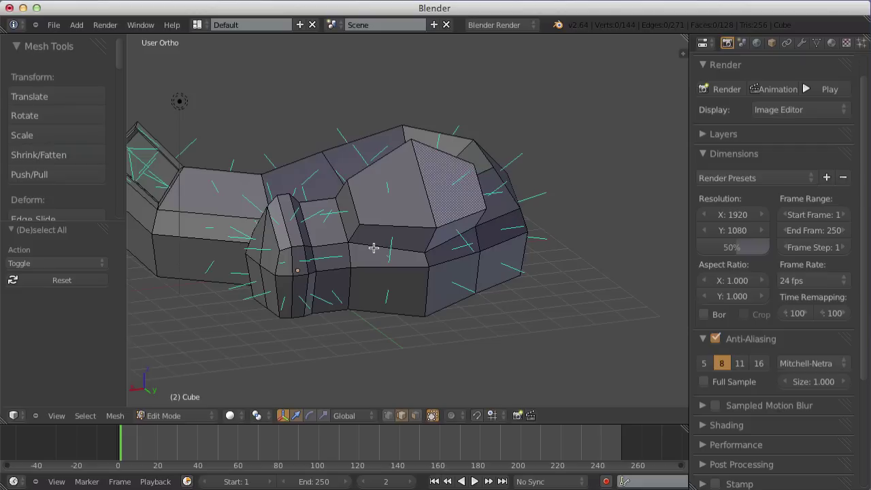
key("n")
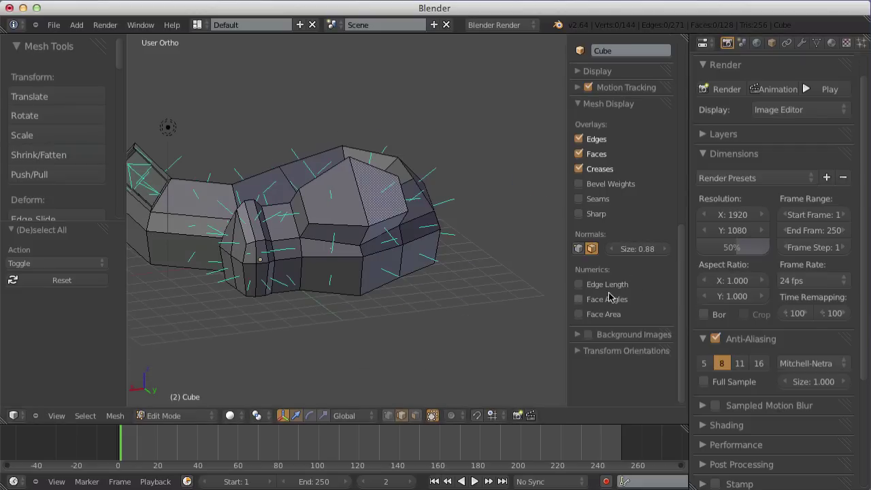
left_click(592, 248)
Reposition the view around the structure and switch to Face select mode.
mouse_move(348, 215)
middle_mouse_down()
mouse_move(150, 247)
mouse_move(281, 269)
mouse_move(218, 286)
middle_mouse_up()
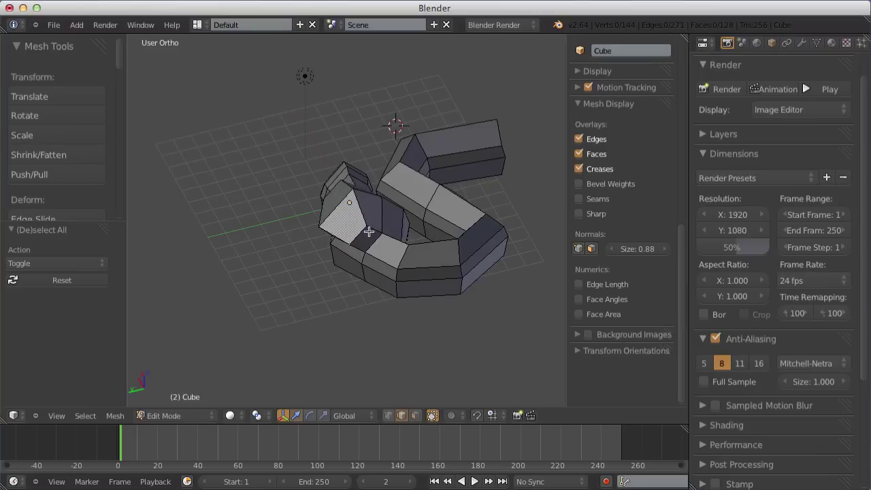
mouse_move(445, 229)
middle_mouse_down()
mouse_move(476, 204)
mouse_move(469, 191)
middle_mouse_up()
scroll(470, 190, "up", 2)
key("ctrl+Tab")
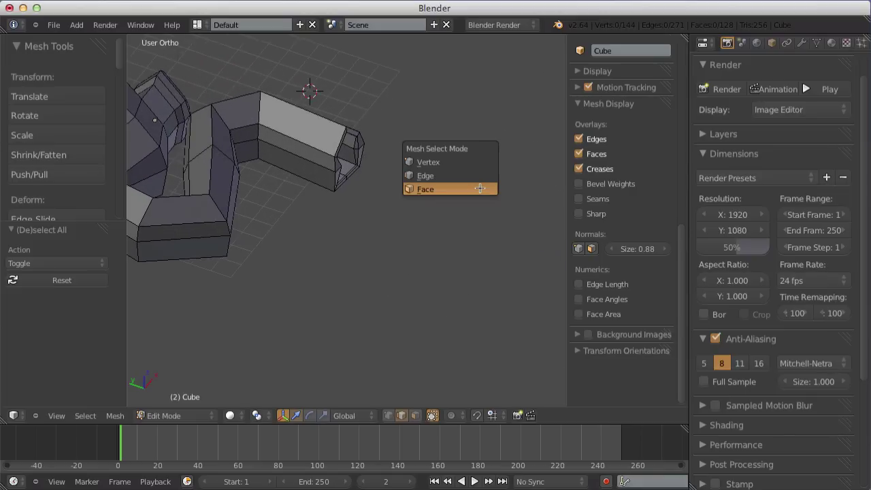
left_click(470, 193)
key("ctrl+Tab")
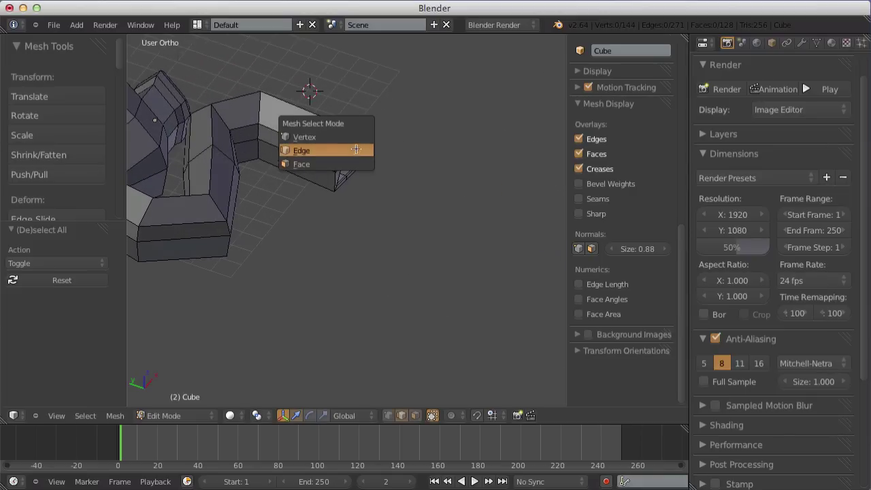
left_click(353, 134)
middle_click_drag(353, 134, 488, 175, "shift")
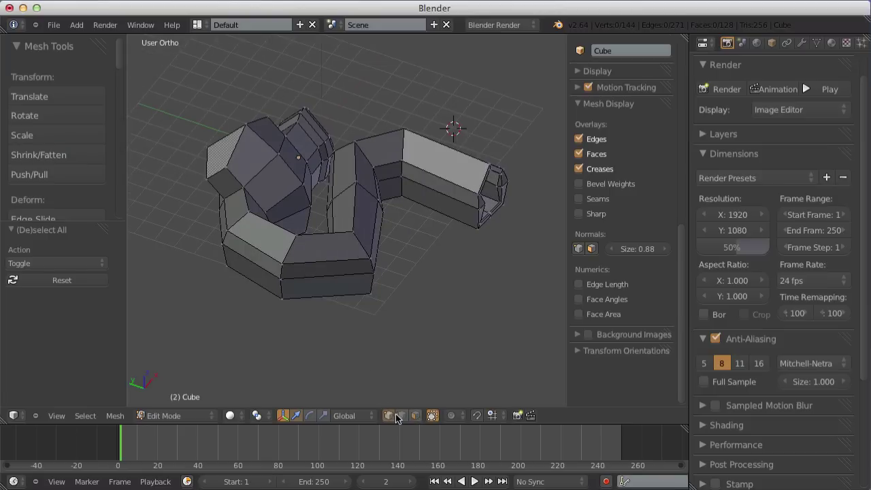
key("ctrl+Tab")
left_click(414, 270)
Extrude the structure's end face outward into a new section.
right_click(440, 169)
middle_click_drag(431, 205, 379, 183)
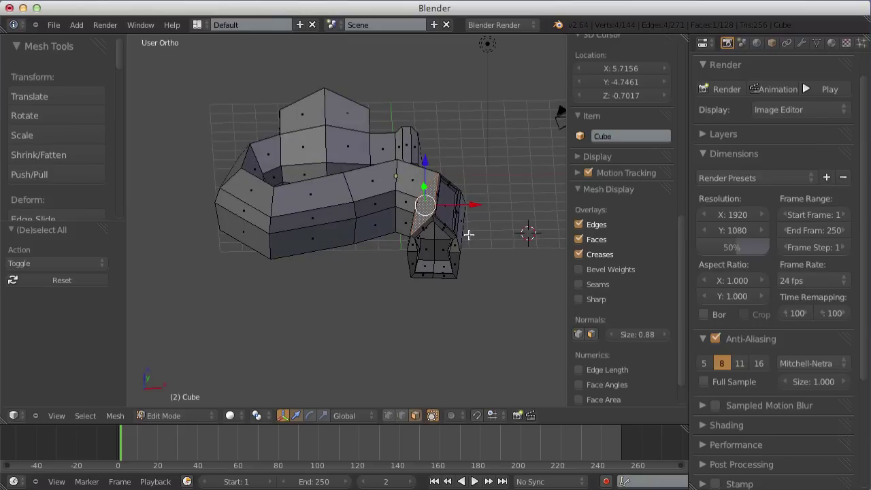
key("e")
left_click(424, 202)
scroll(620, 204, "down", 3)
scroll(422, 204, "up", 2)
Switch to Edge select mode and select a top edge of the new section.
key("ctrl+Tab")
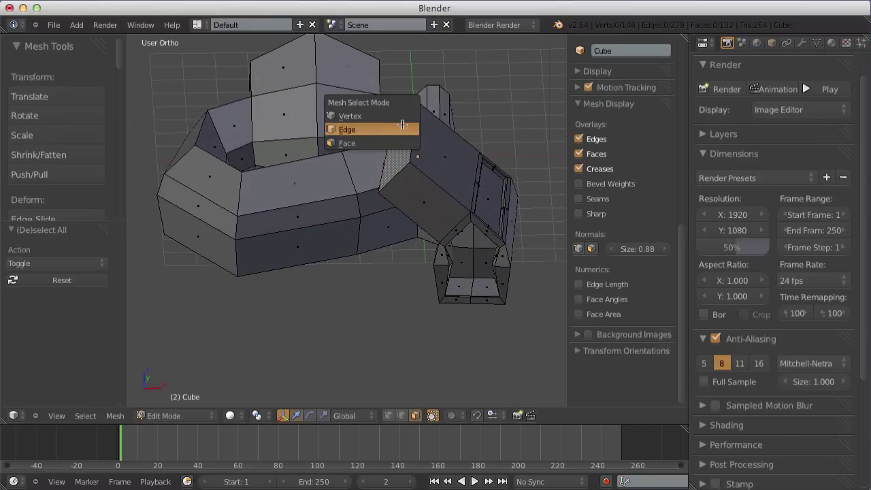
left_click(402, 129)
mouse_move(426, 167)
middle_mouse_down()
mouse_move(463, 152)
mouse_move(331, 159)
middle_mouse_up()
right_click(441, 129)
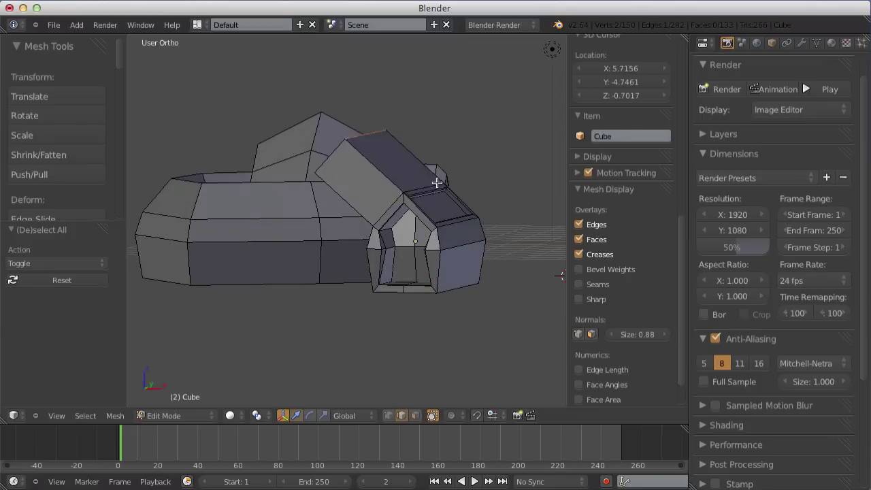
Extrude the selected top edge upward and switch to Vertex select mode.
key("e")
left_click(432, 105)
middle_click_drag(431, 105, 323, 7)
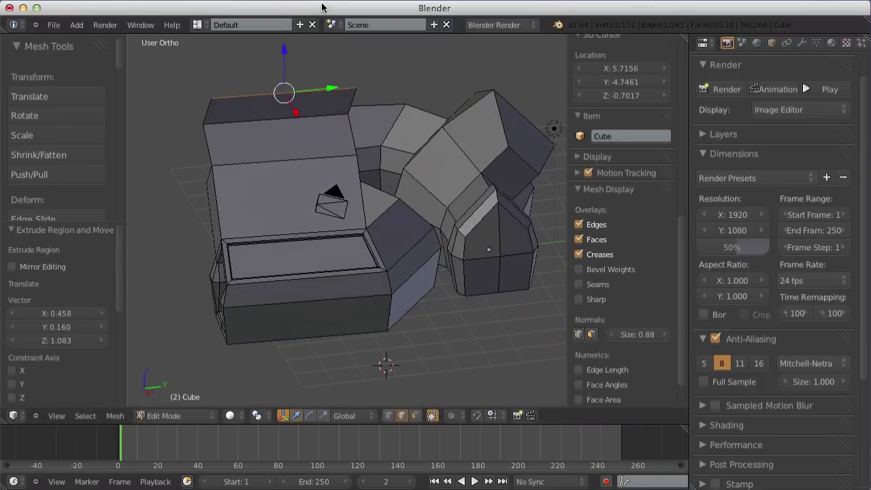
key("ctrl+Tab")
left_click(252, 48)
scroll(360, 173, "up", 3)
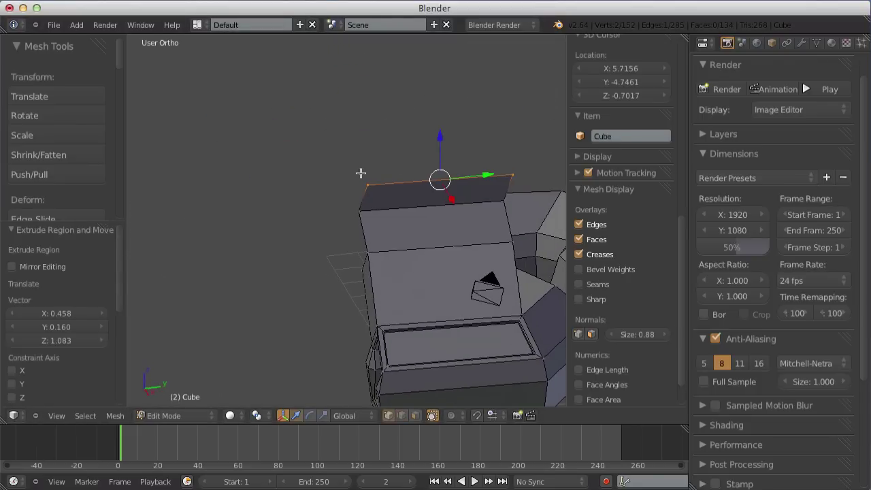
Extrude a corner vertex into a bent chain of three new vertices.
right_click(366, 182)
key("e")
left_click(351, 151)
key("e")
left_click(301, 138)
key("e")
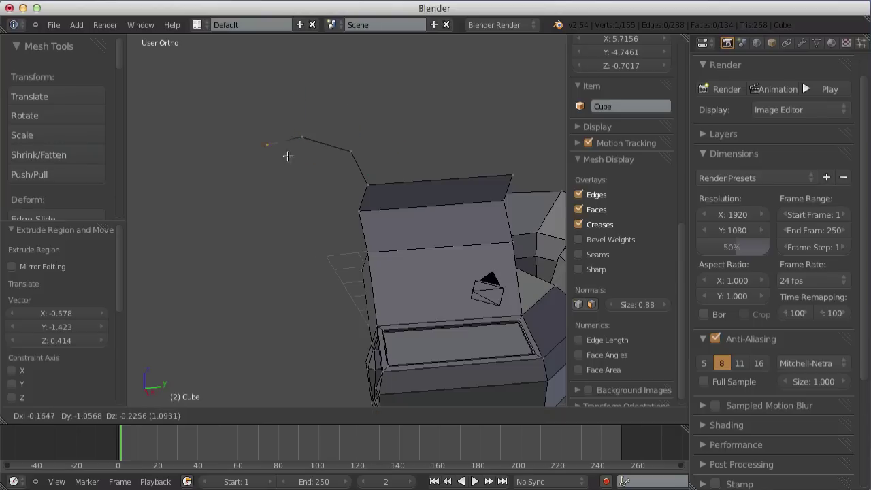
left_click(271, 187)
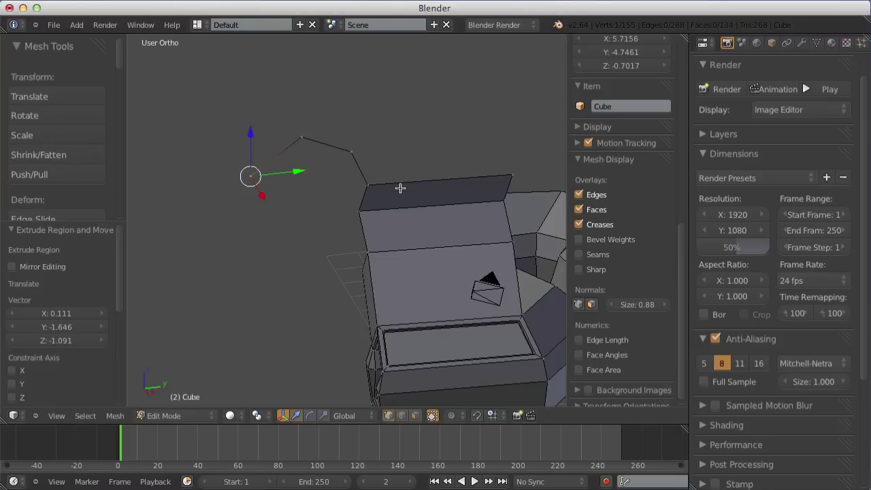
middle_click_drag(337, 193, 321, 178)
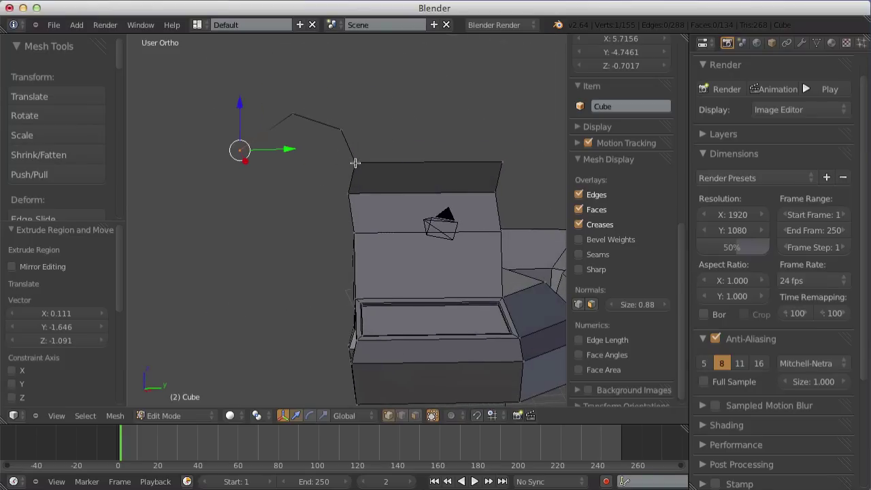
Select the edge chain's vertices, fill them with a face, and deselect all.
right_click(355, 162, "shift")
right_click(342, 129, "shift")
right_click(291, 113, "shift")
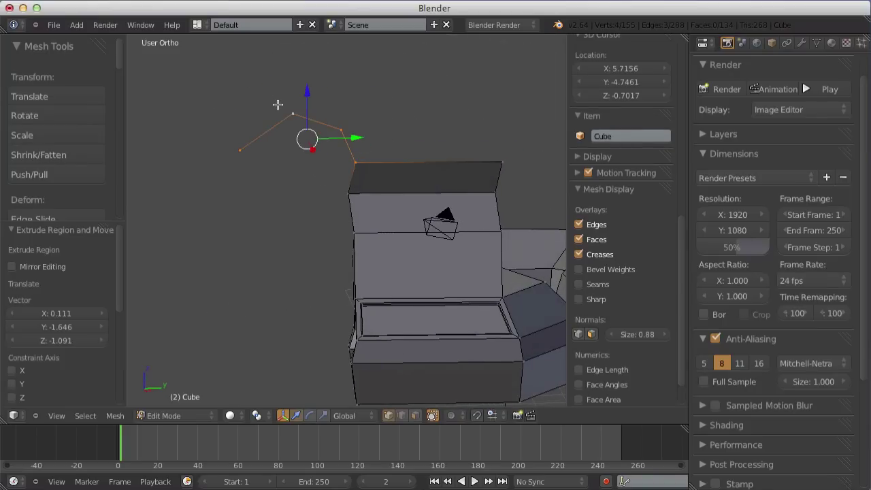
key("f")
key("a")
scroll(286, 107, "down", 4)
mouse_move(286, 107)
middle_mouse_down()
mouse_move(288, 176)
mouse_move(468, 200)
mouse_move(285, 197)
middle_mouse_up()
Switch to Face select mode and add a single loop cut across the curved wall.
key("ctrl+Tab")
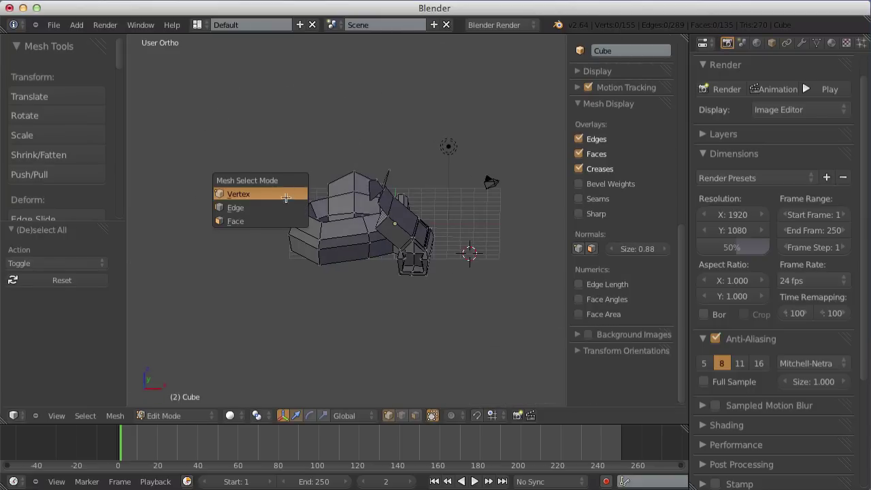
left_click(273, 221)
scroll(279, 190, "up", 2)
scroll(278, 185, "up", 2)
scroll(279, 186, "down", 1)
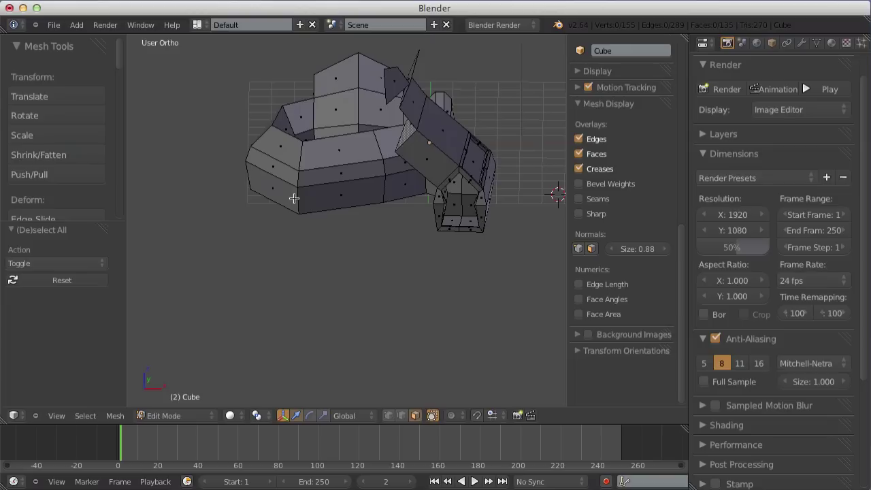
key("ctrl+r")
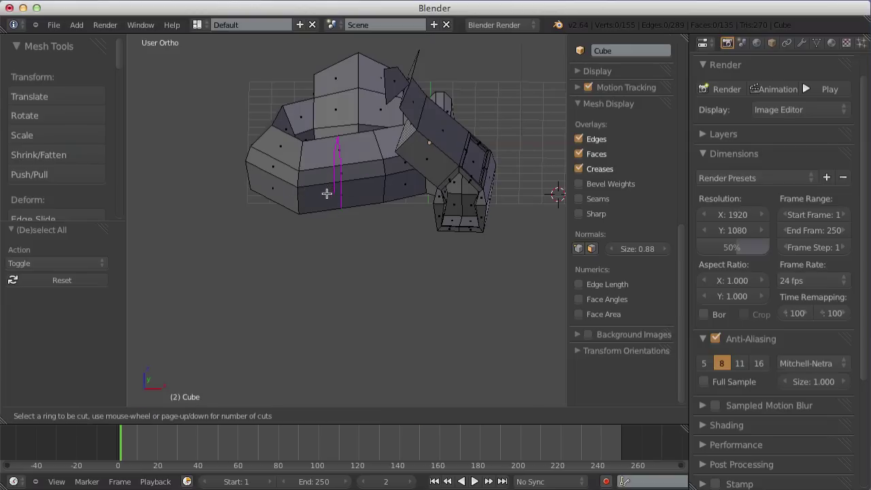
left_click(326, 194)
left_click(333, 193)
key("ctrl+e")
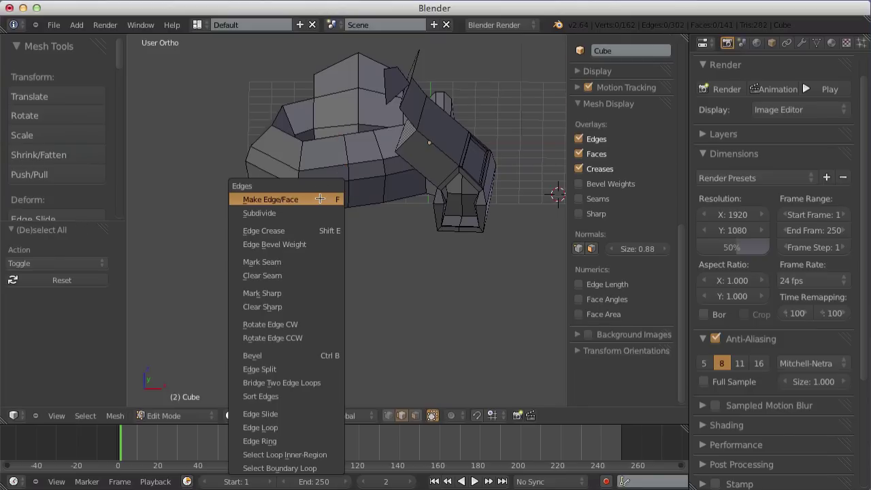
key("Escape")
Add five parallel loop cuts across the curved wall, left unslid.
key("ctrl+r")
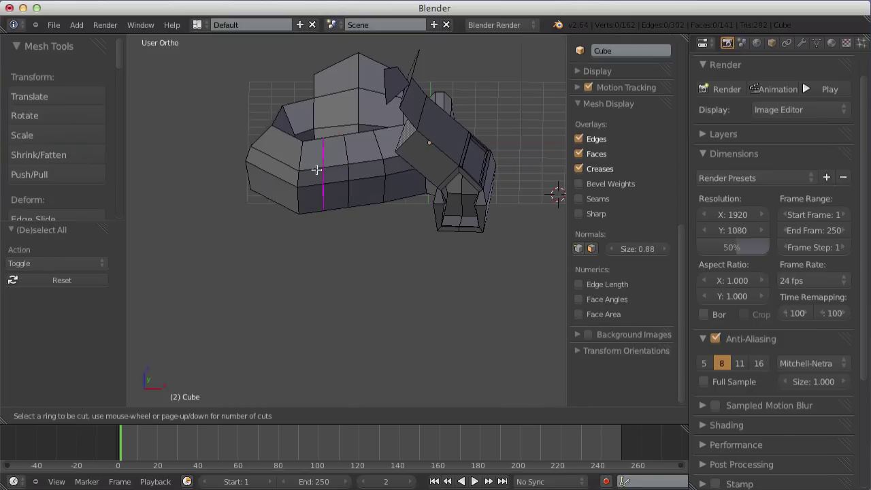
scroll(317, 171, "up", 4)
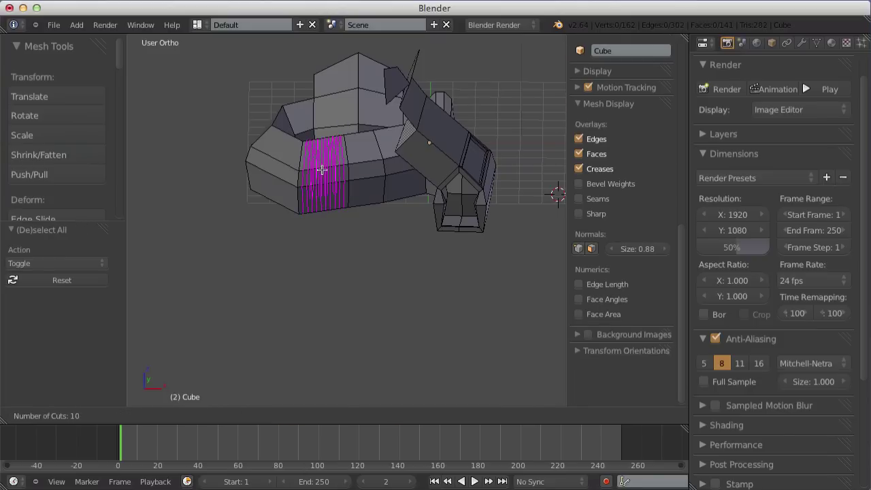
left_click(320, 177)
right_click(321, 177)
mouse_move(300, 213)
middle_mouse_down()
mouse_move(370, 222)
mouse_move(389, 198)
mouse_move(341, 182)
middle_mouse_up()
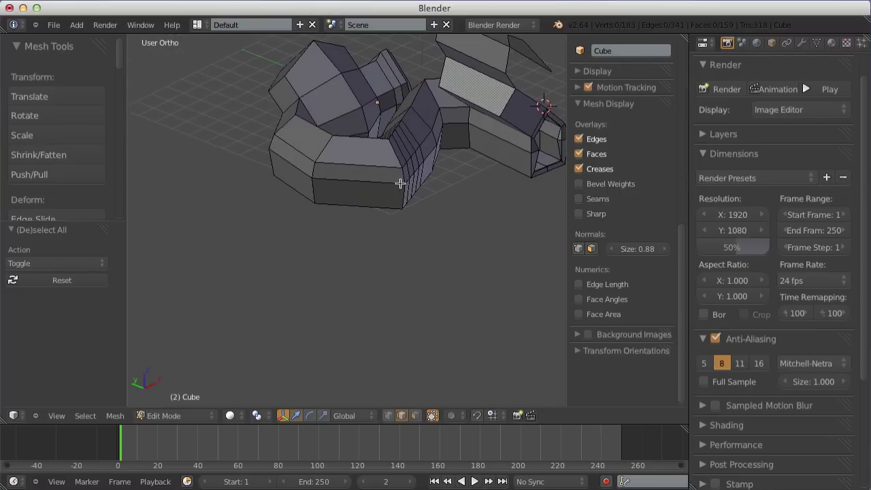
Add two centred horizontal loop cuts around the base.
key("ctrl+r")
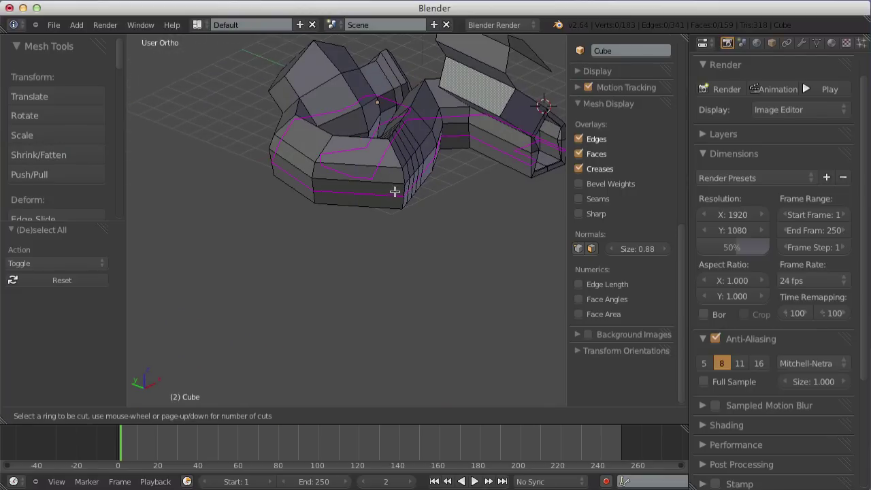
left_click(404, 192)
right_click(403, 192)
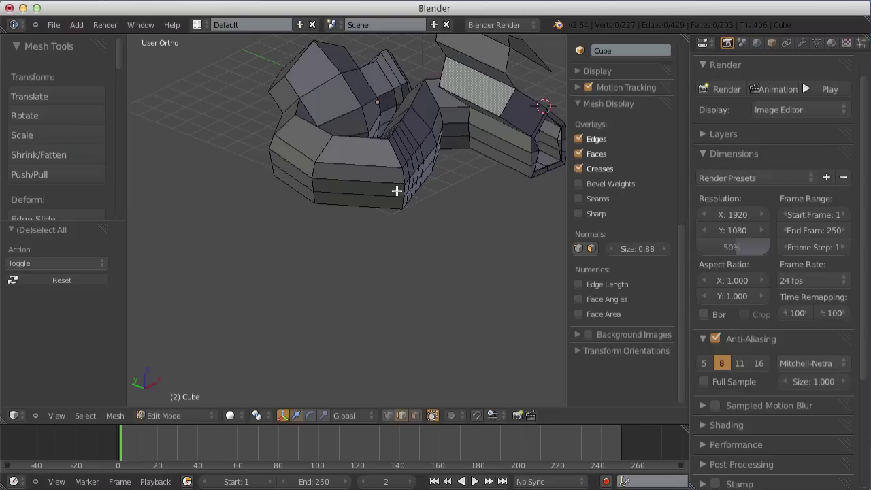
key("ctrl+r")
left_click(399, 188)
right_click(399, 189)
Add two more centred loop cuts on the left part and upper area.
key("ctrl+r")
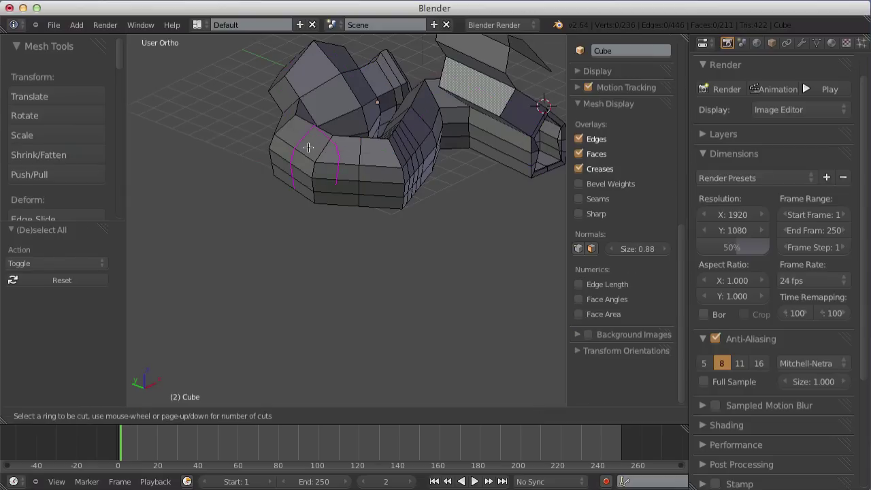
left_click(310, 148)
right_click(311, 148)
key("ctrl+r")
left_click(343, 102)
right_click(343, 102)
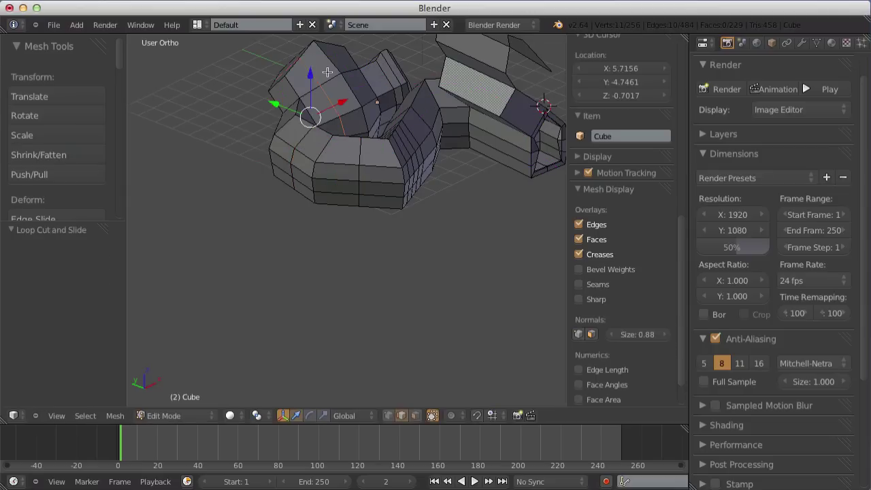
scroll(454, 193, "down", 5)
scroll(321, 195, "up", 4)
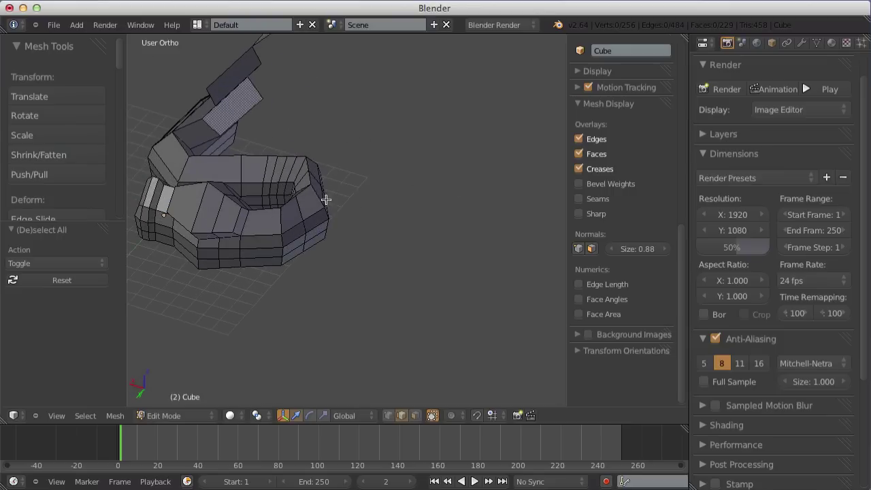
scroll(182, 111, "up", 1)
scroll(332, 154, "up", 3)
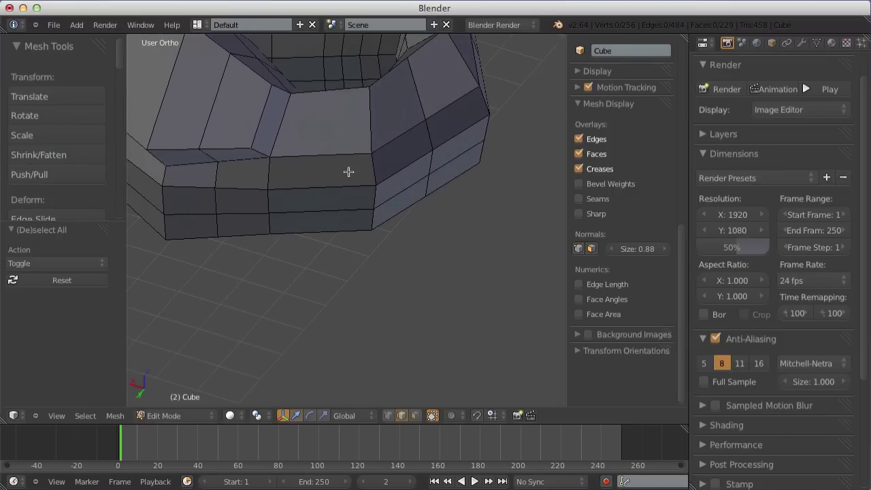
scroll(377, 186, "down", 2)
mouse_move(425, 209)
middle_mouse_down()
mouse_move(360, 195)
mouse_move(279, 202)
mouse_move(177, 193)
mouse_move(123, 167)
mouse_move(136, 173)
middle_mouse_up()
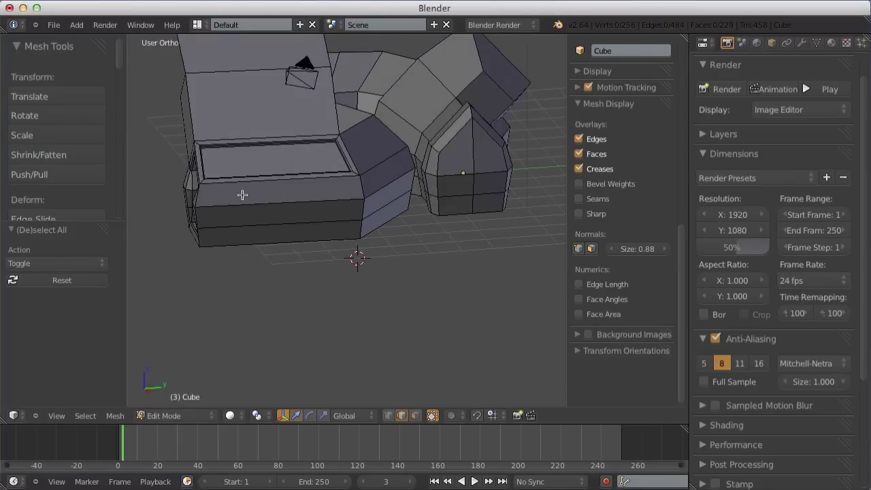
scroll(204, 146, "up", 3)
mouse_move(194, 136)
middle_mouse_down()
mouse_move(238, 177)
mouse_move(364, 185)
mouse_move(413, 171)
mouse_move(283, 173)
mouse_move(383, 193)
middle_mouse_up()
scroll(354, 187, "up", 3)
scroll(338, 197, "up", 3)
scroll(388, 218, "down", 3)
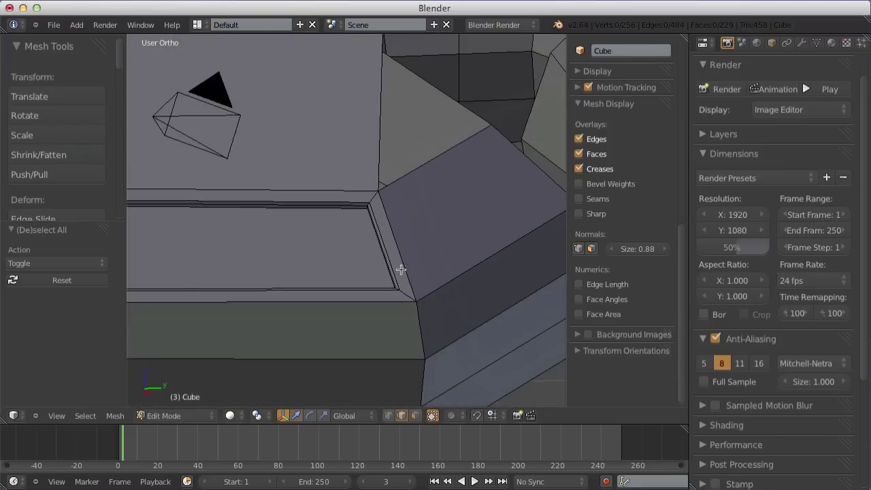
scroll(416, 255, "down", 3)
mouse_move(438, 247)
middle_mouse_down()
mouse_move(437, 209)
mouse_move(352, 304)
middle_mouse_up()
scroll(377, 290, "up", 2)
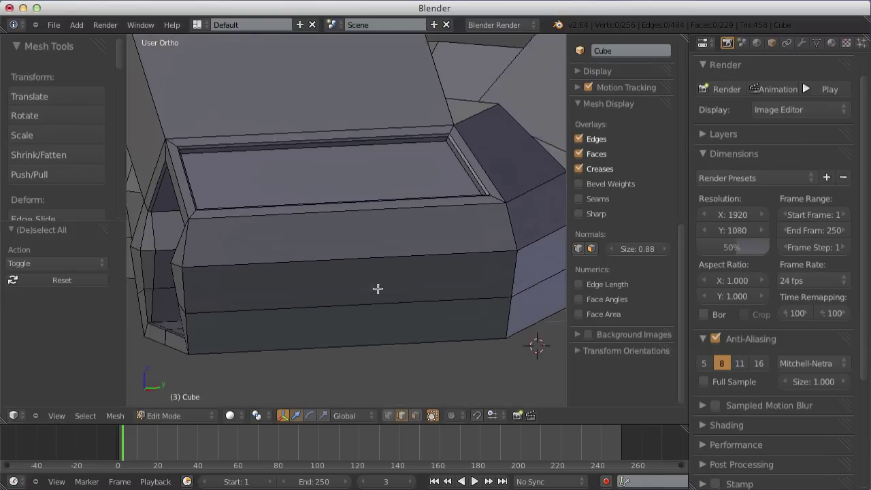
scroll(438, 216, "up", 2)
scroll(373, 183, "up", 3)
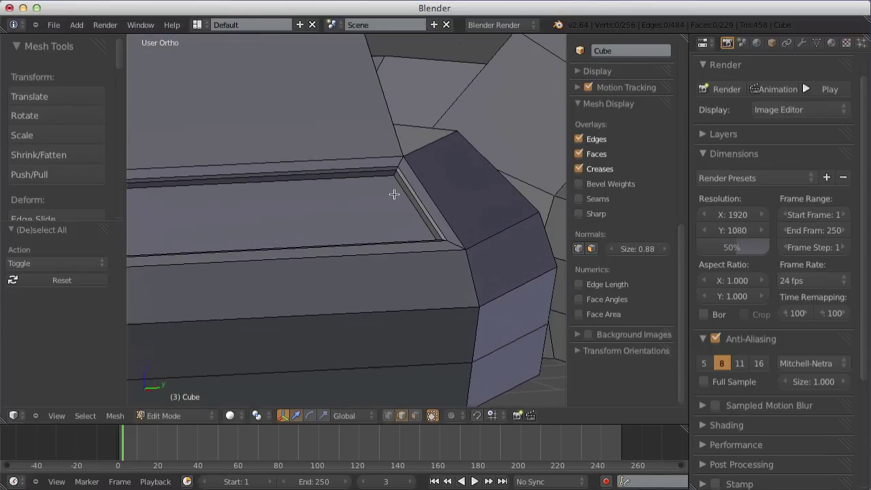
scroll(390, 188, "down", 5)
key("Tab")
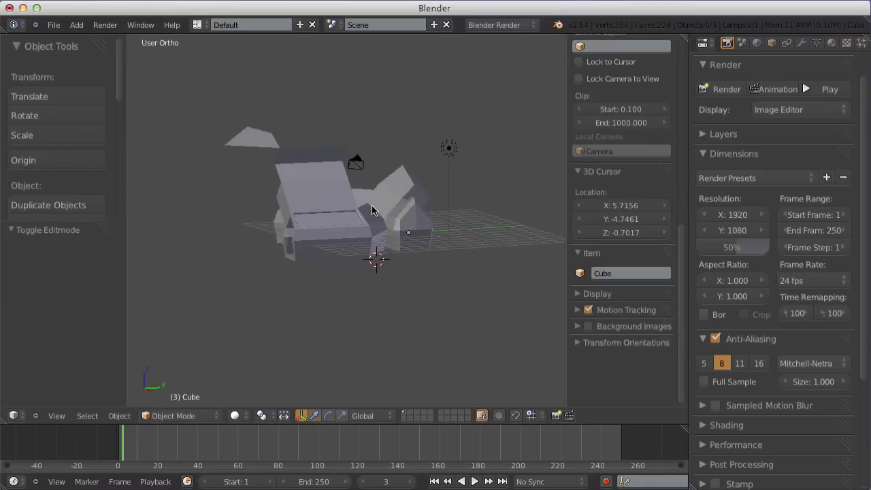
key("Tab")
middle_click_drag(448, 258, 212, 238)
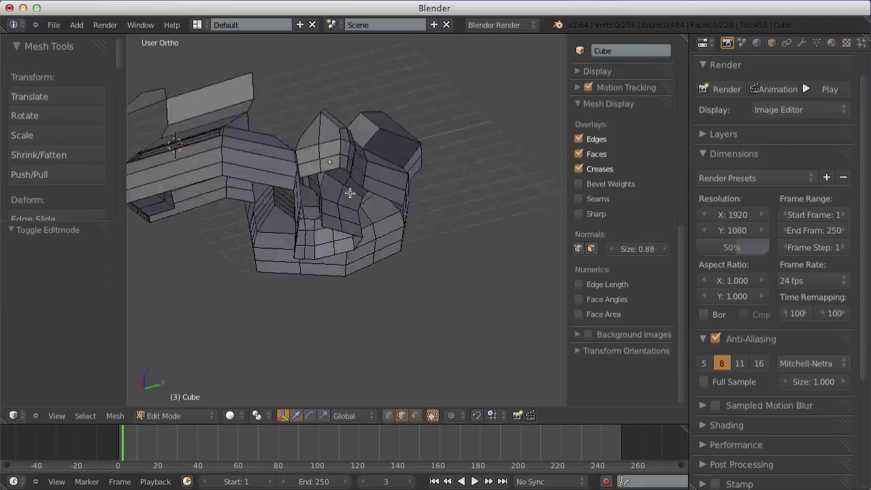
scroll(371, 218, "down", 2)
scroll(390, 220, "down", 2)
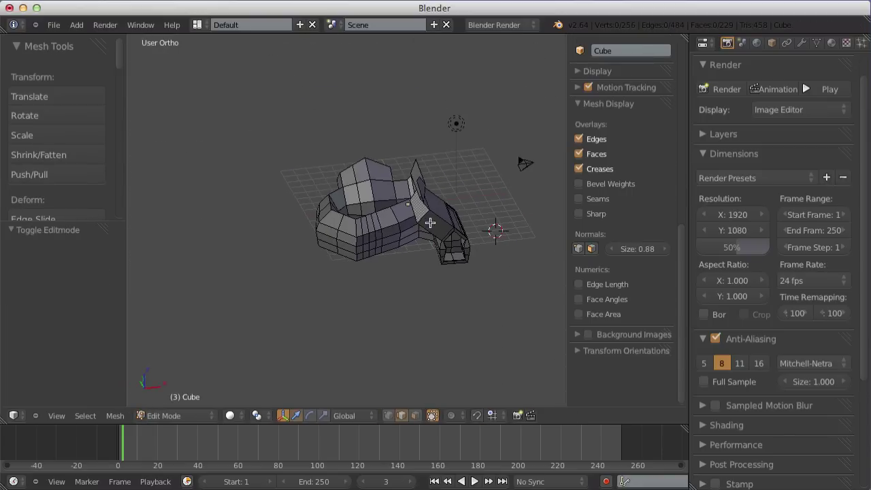
middle_click_drag(390, 221, 364, 226, "shift")
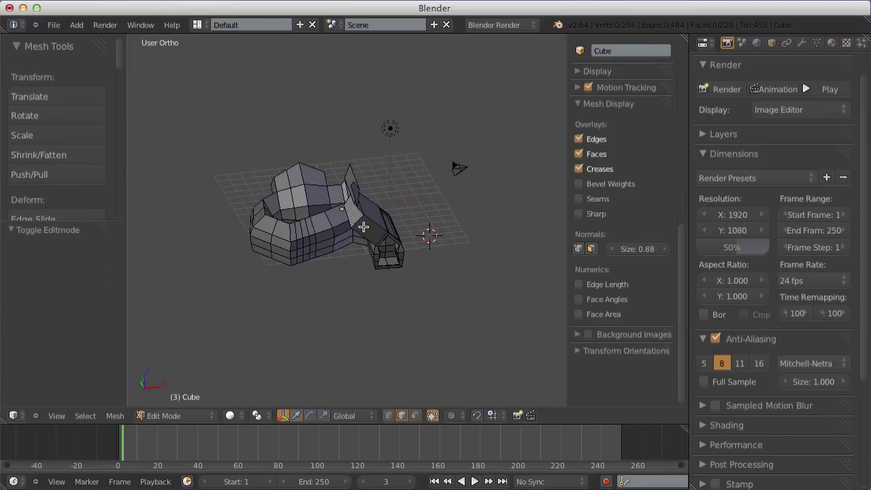